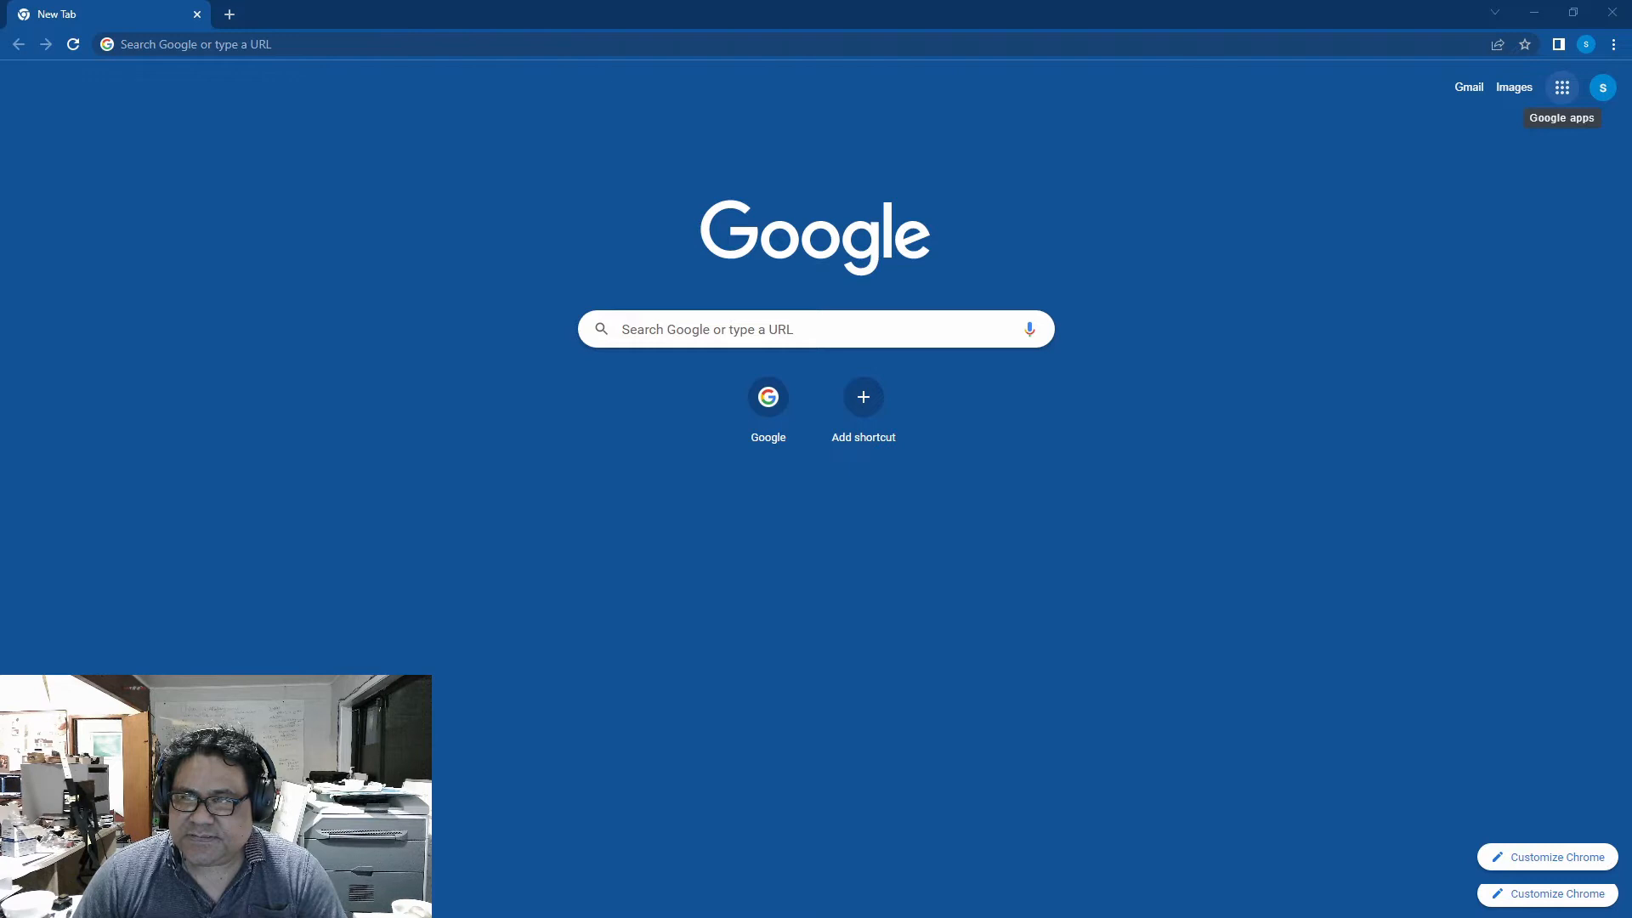
Open Google Calendar from the Google apps.
{"action": "left_click", "coordinate": [1562, 87]}
{"action": "scroll", "coordinate": [1458, 289], "scroll_direction": "down", "scroll_amount": 2}
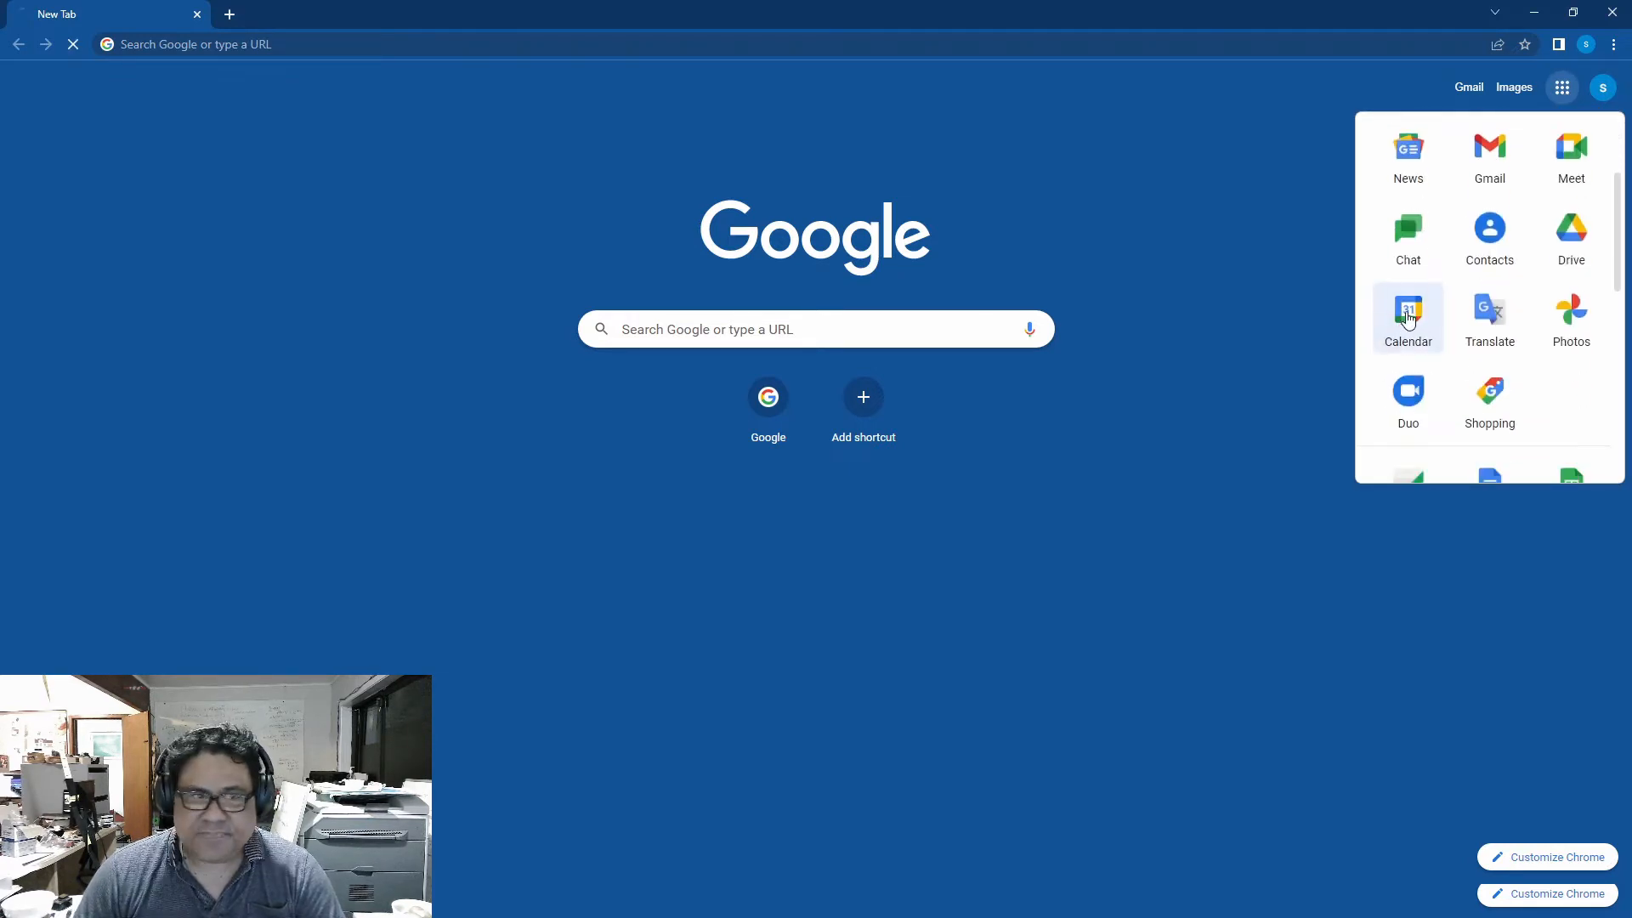
{"action": "left_click", "coordinate": [1410, 326]}
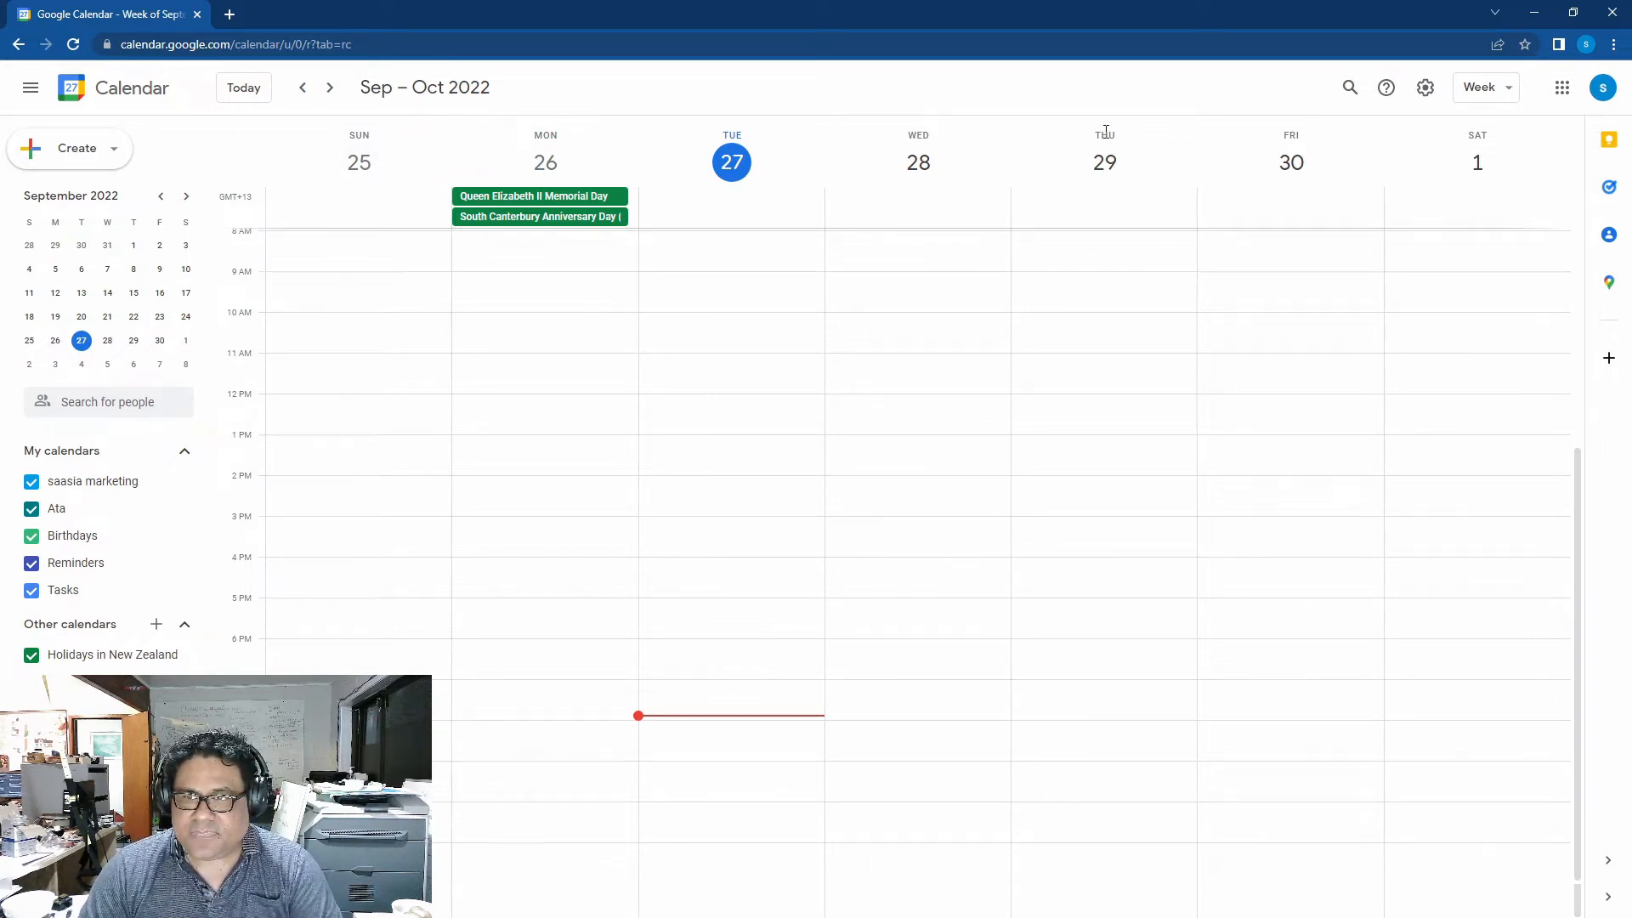
Look through the calendar in Day, Week and Month views, and return to the Week view.
{"action": "left_click", "coordinate": [1514, 101]}
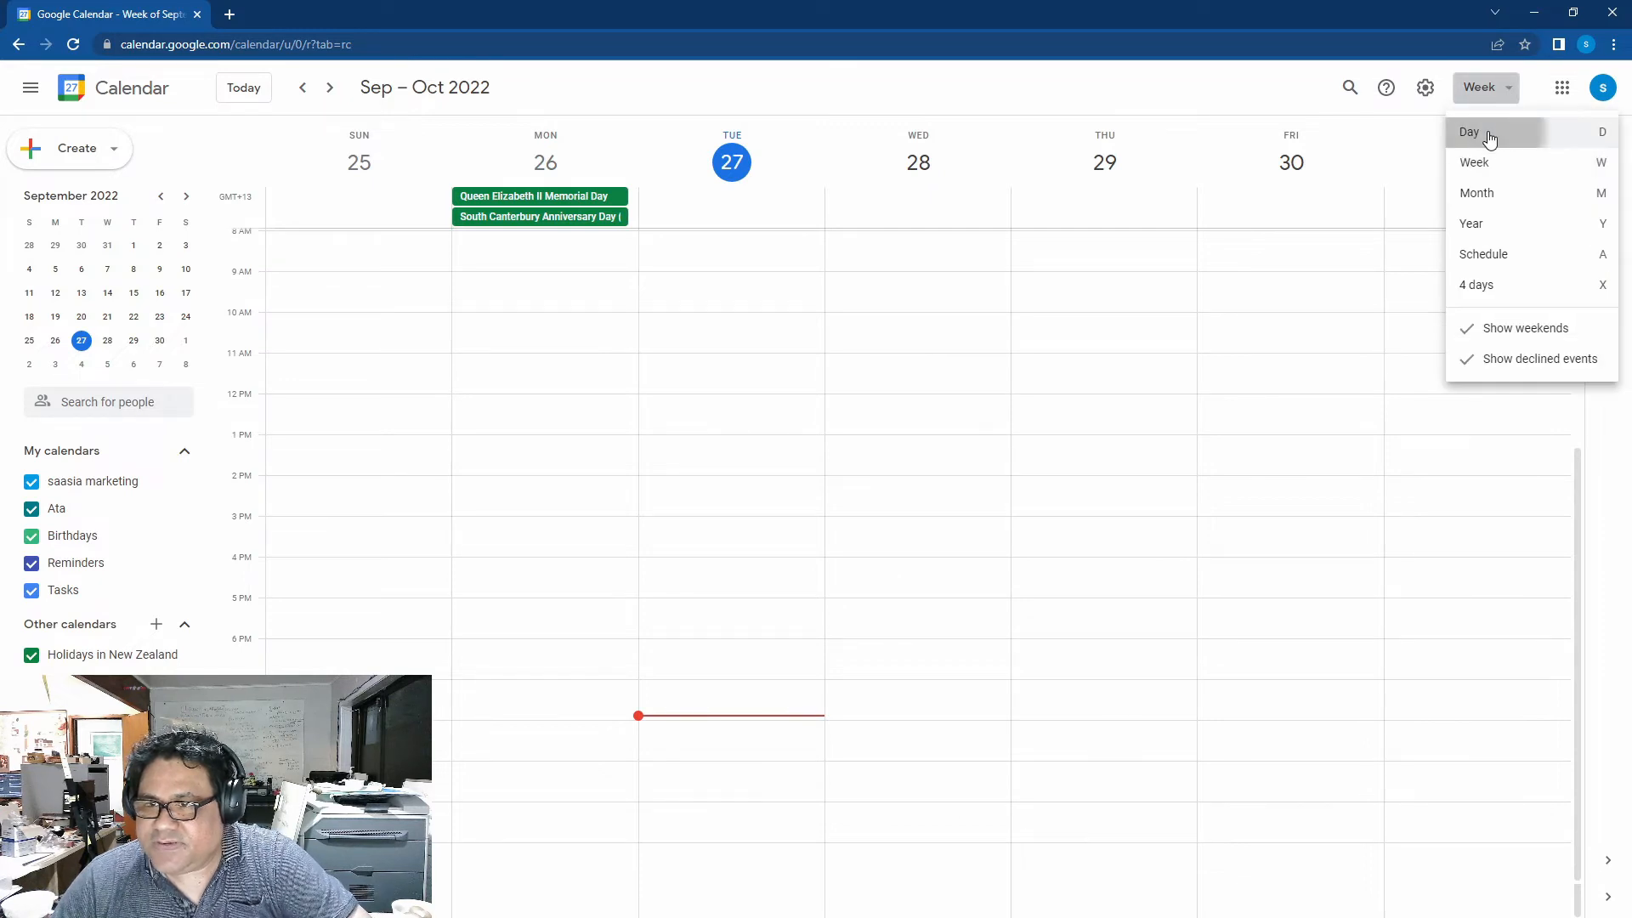
{"action": "left_click", "coordinate": [1489, 132]}
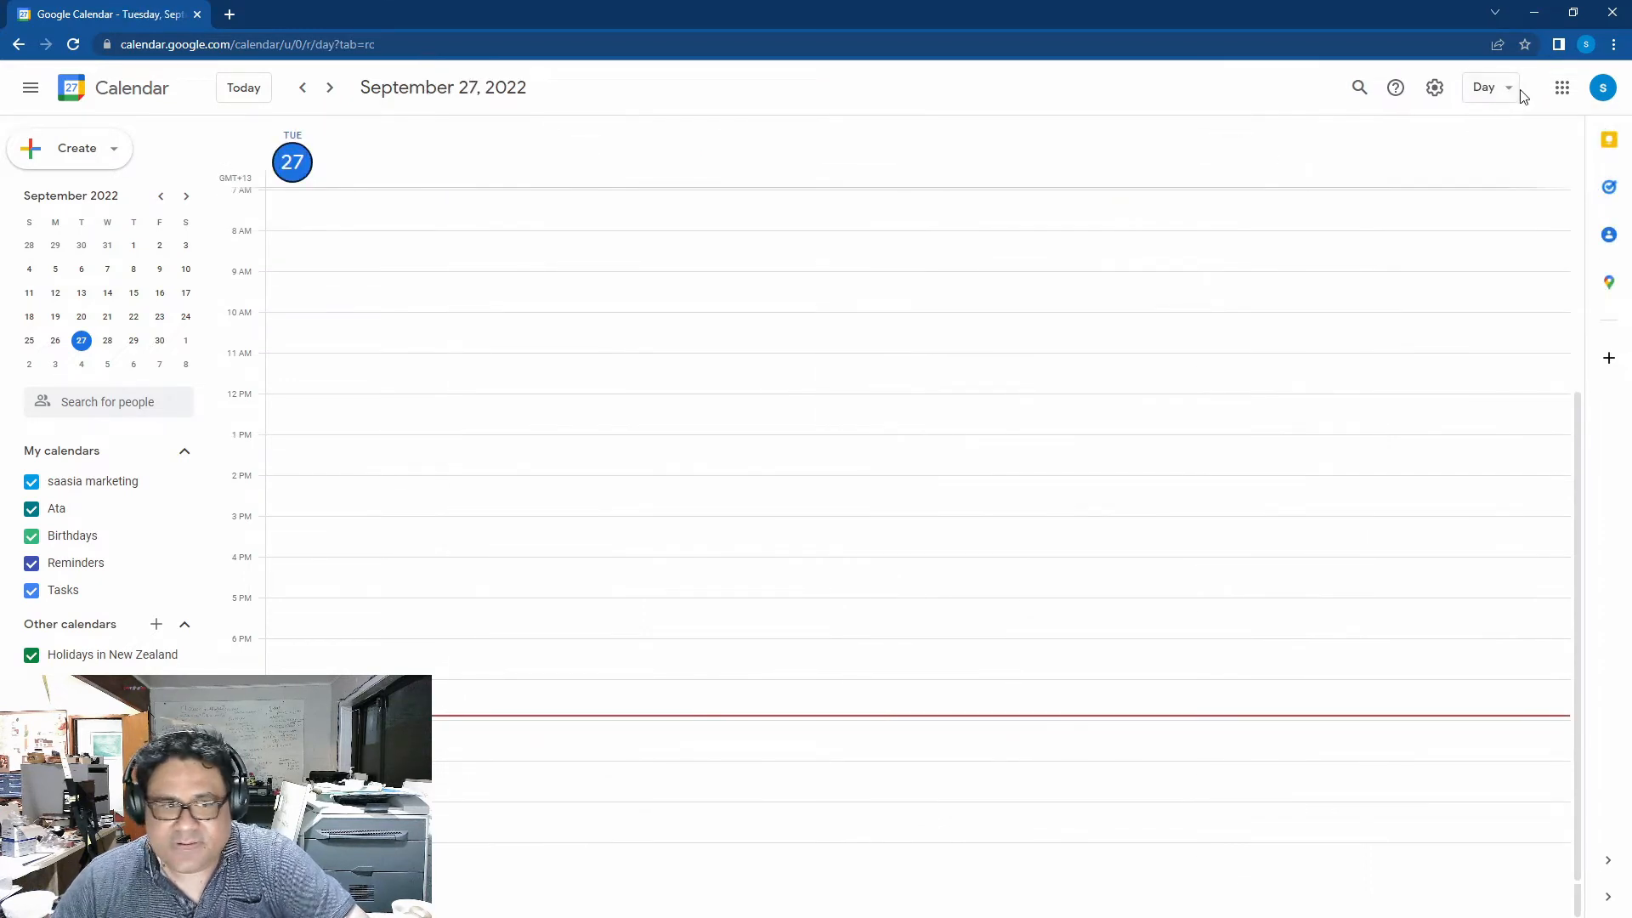
{"action": "left_click", "coordinate": [1519, 95]}
{"action": "left_click", "coordinate": [1490, 161]}
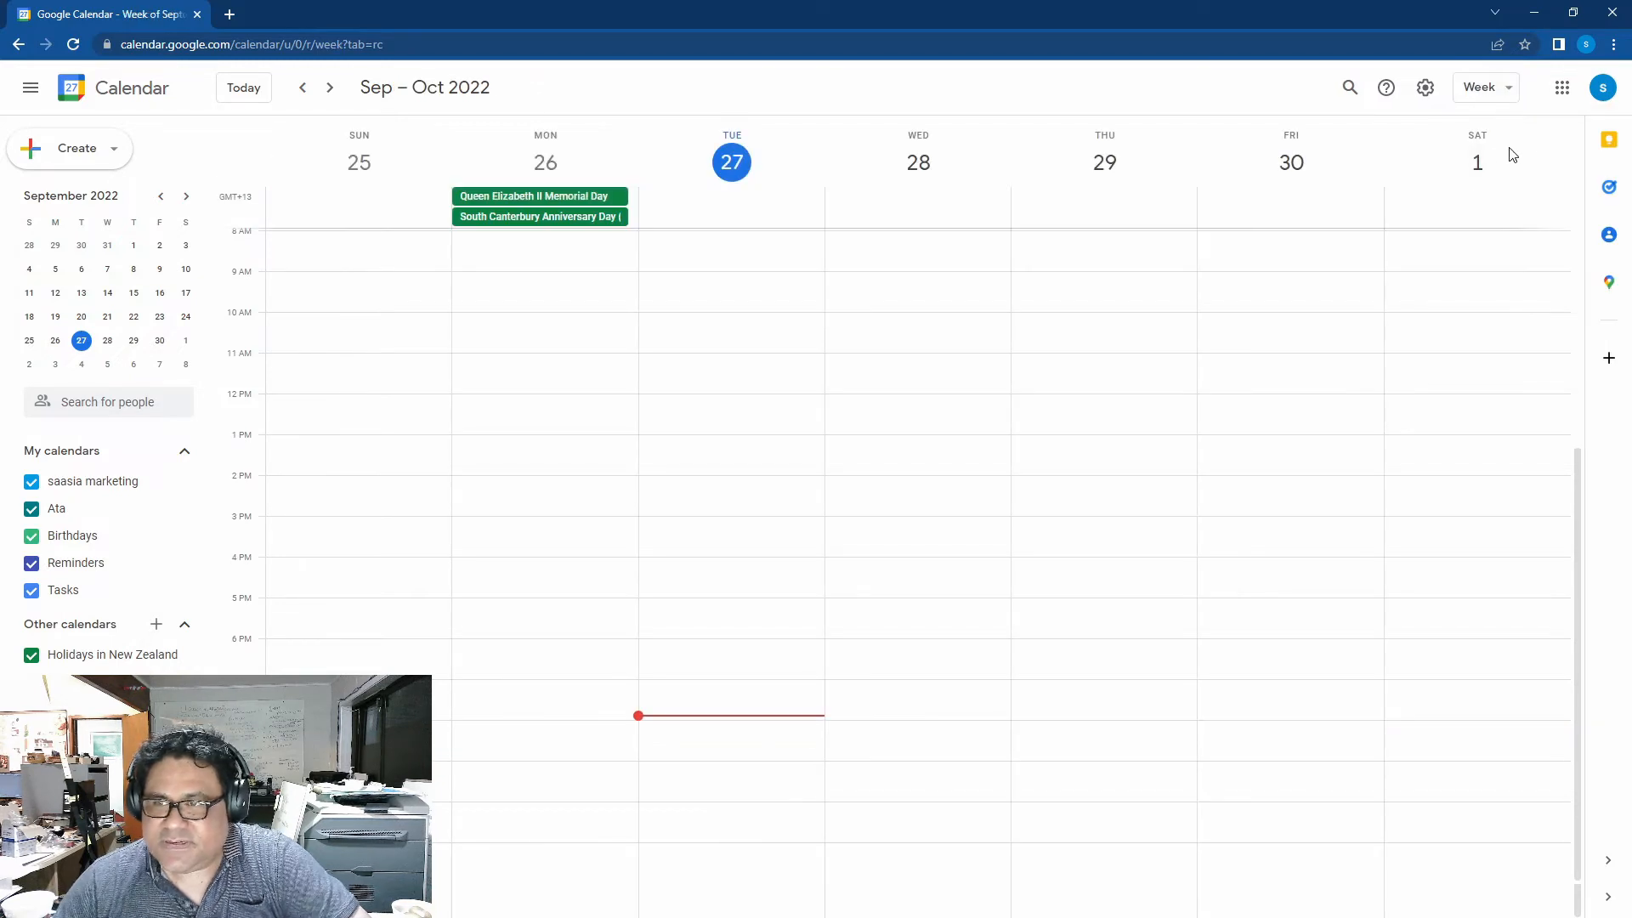
{"action": "left_click", "coordinate": [1508, 95]}
{"action": "left_click", "coordinate": [1478, 196]}
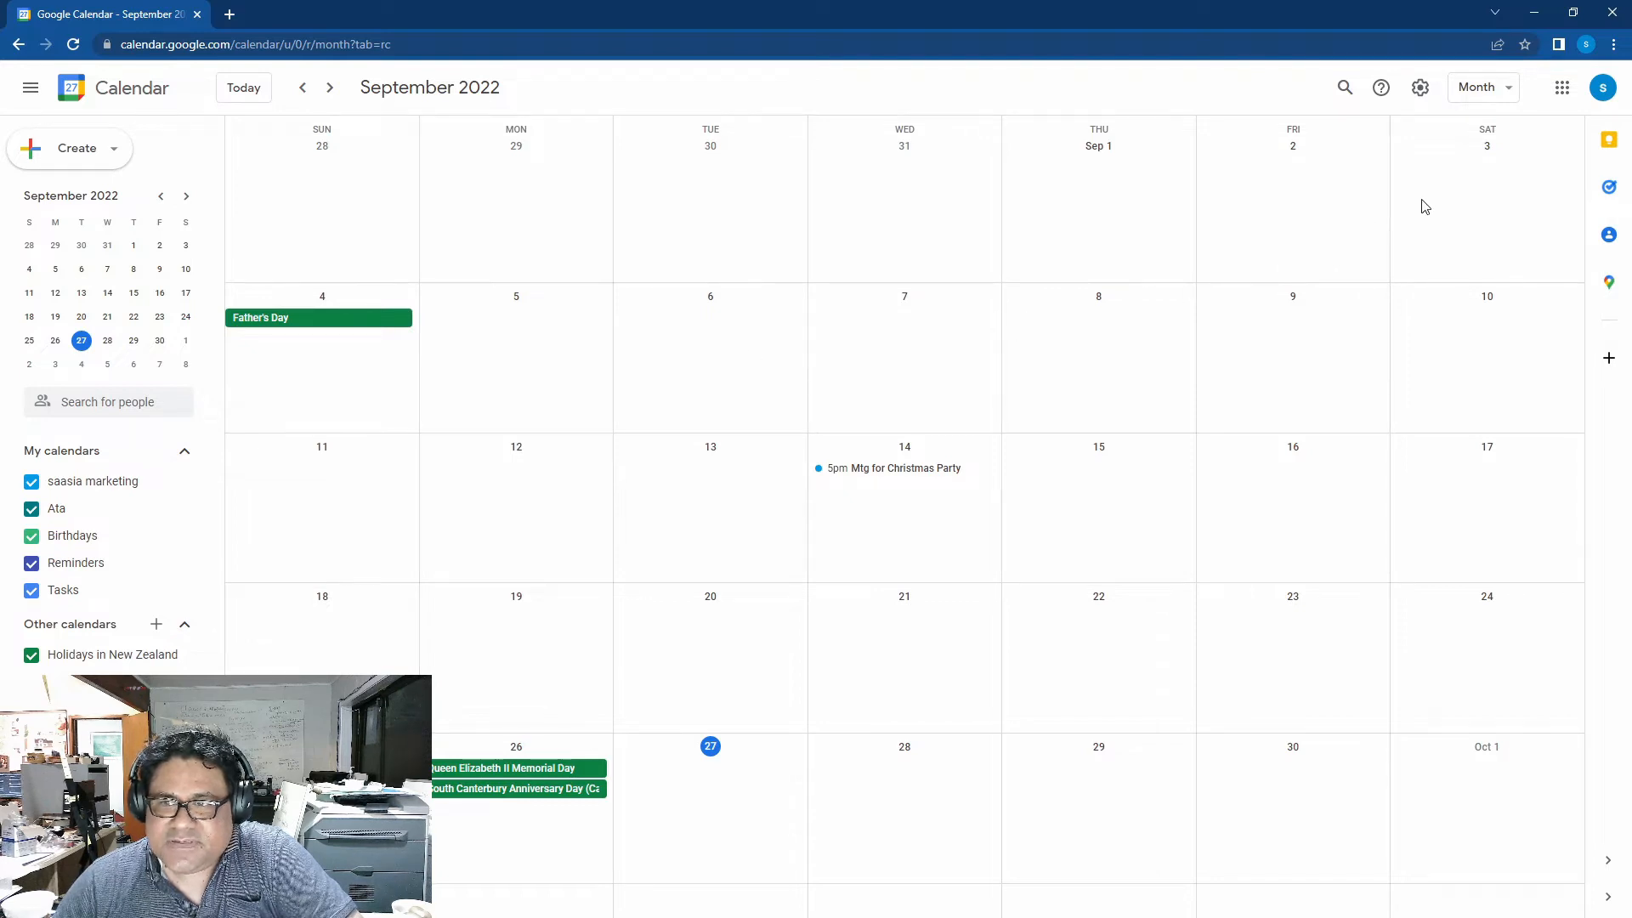
{"action": "left_click", "coordinate": [1505, 89]}
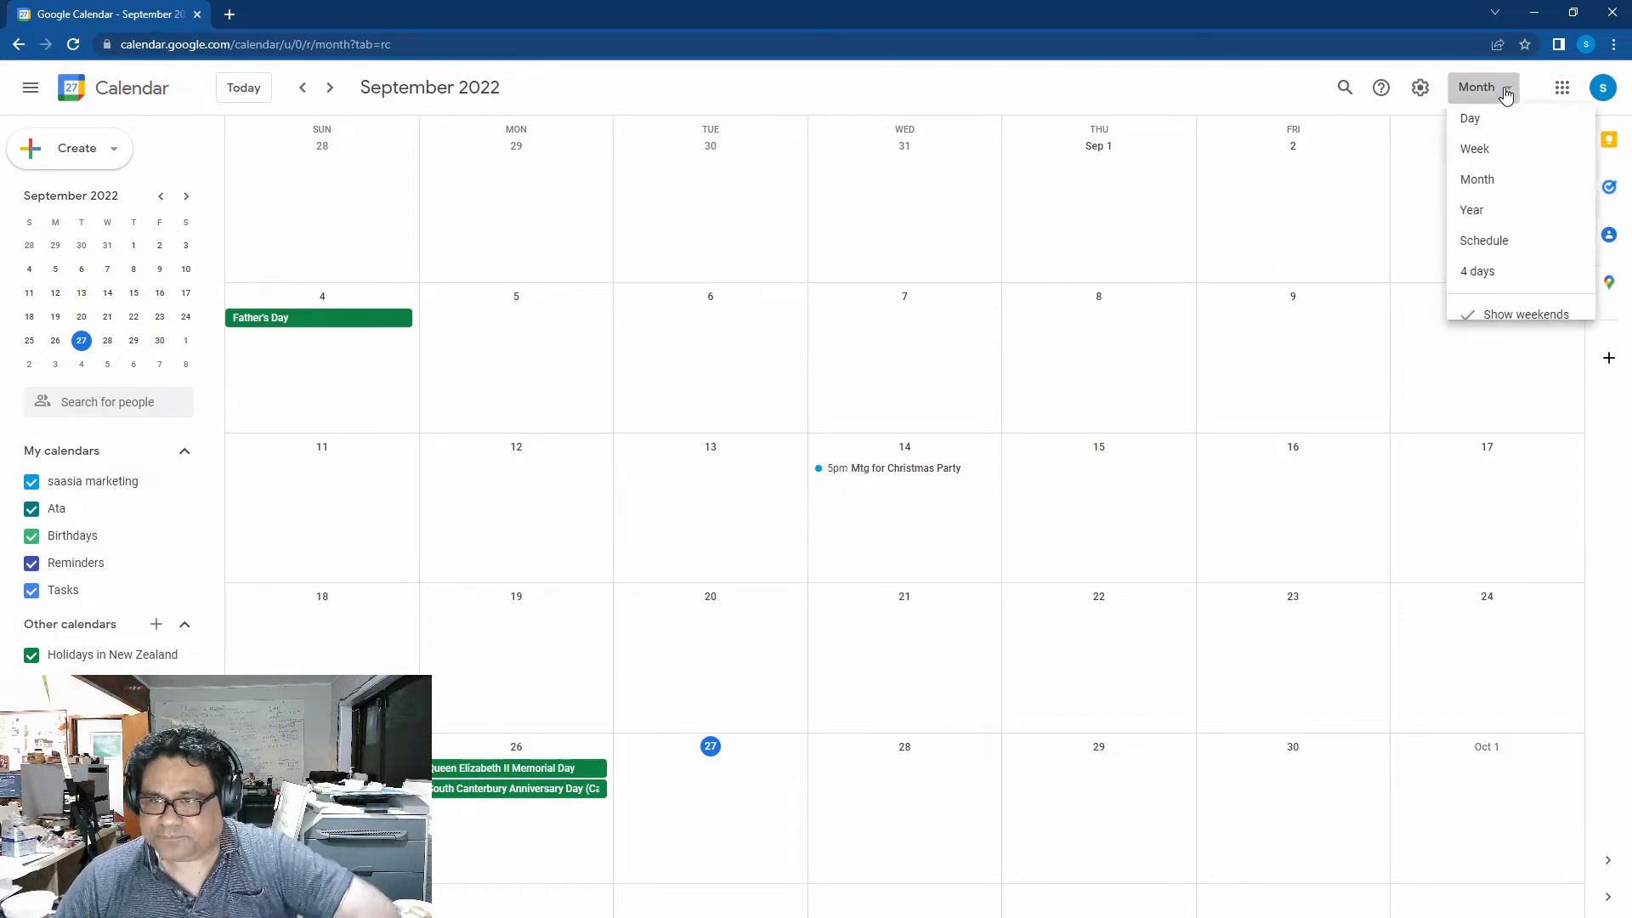
{"action": "left_click", "coordinate": [1479, 164]}
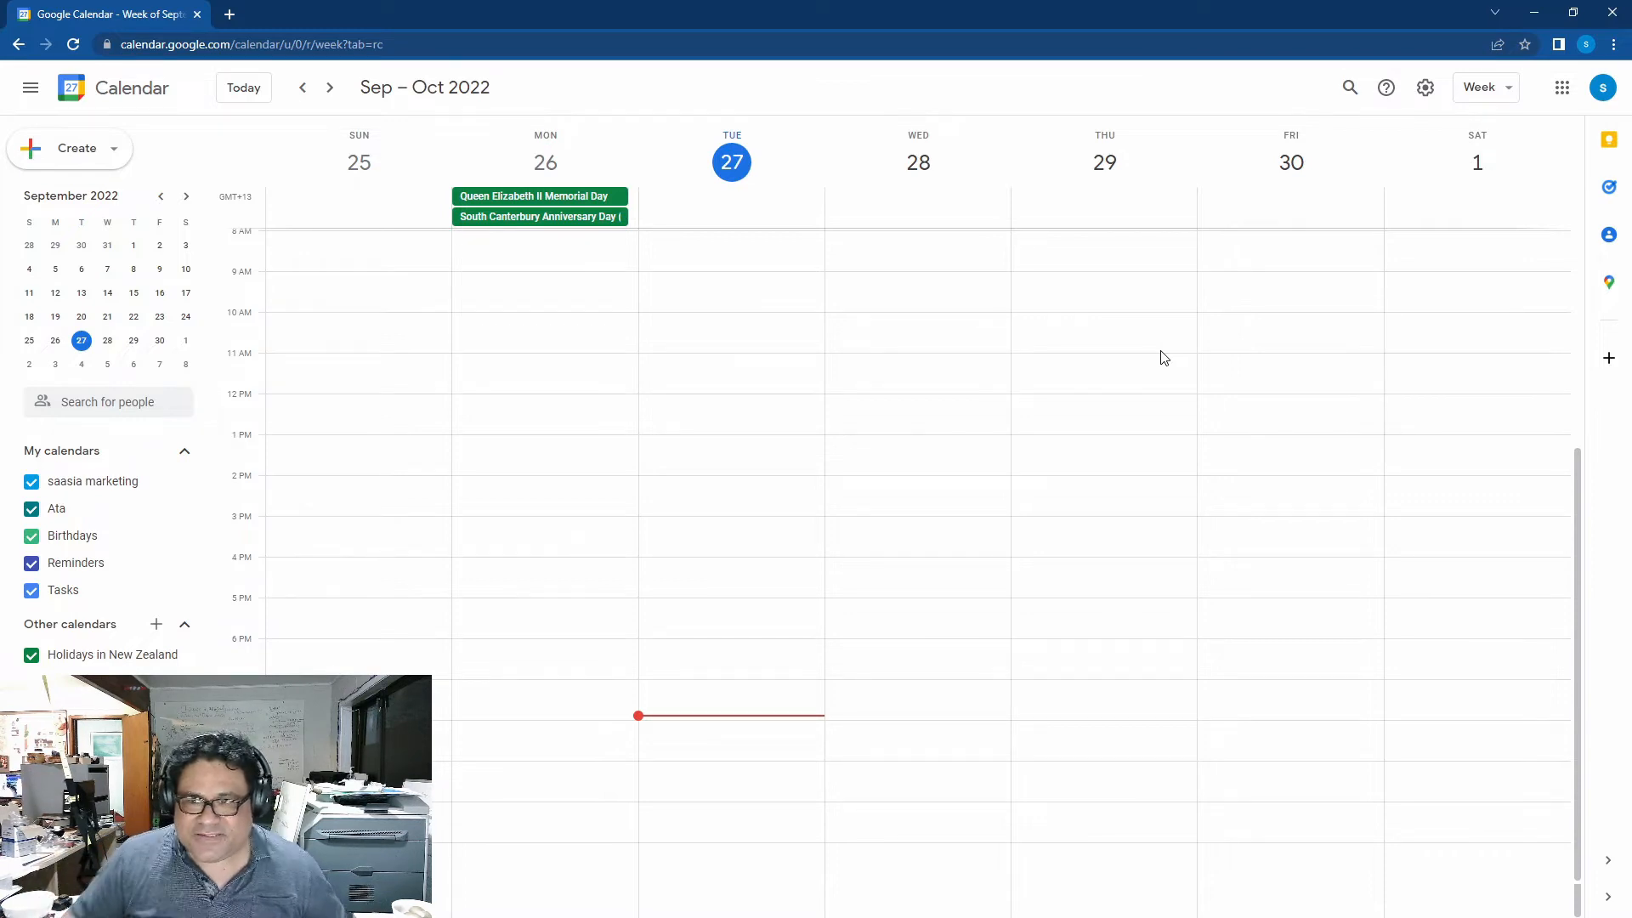
Delete the Christmas party meeting on Wednesday, October 5, 2022, and send cancellation emails to its guests.
{"action": "left_click", "coordinate": [331, 90]}
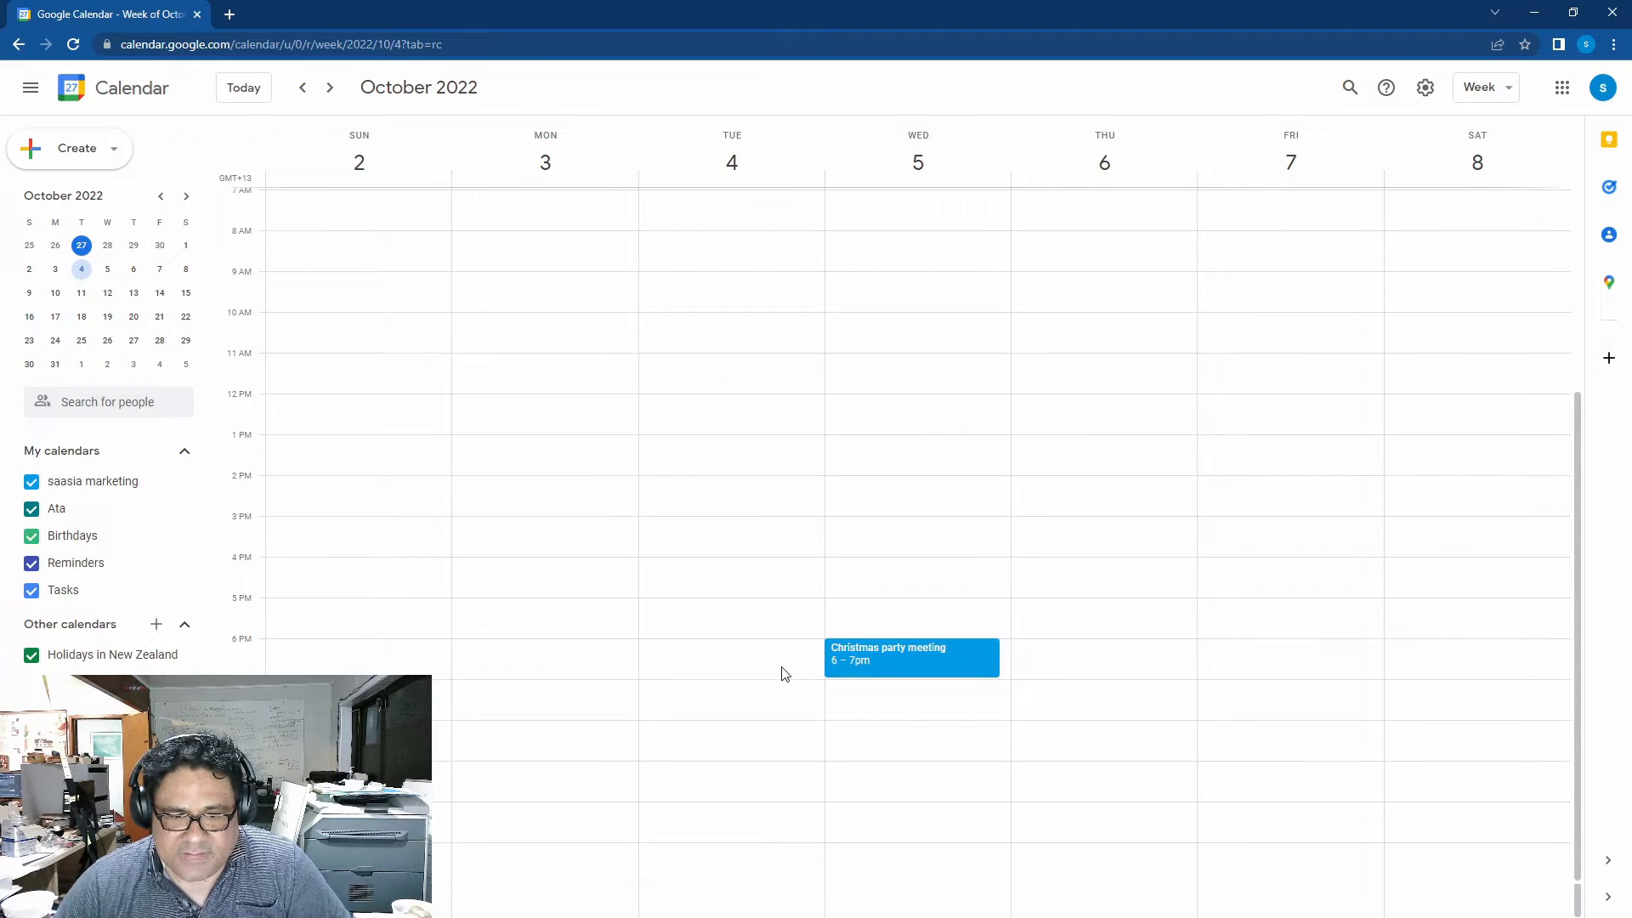
{"action": "left_click", "coordinate": [890, 655]}
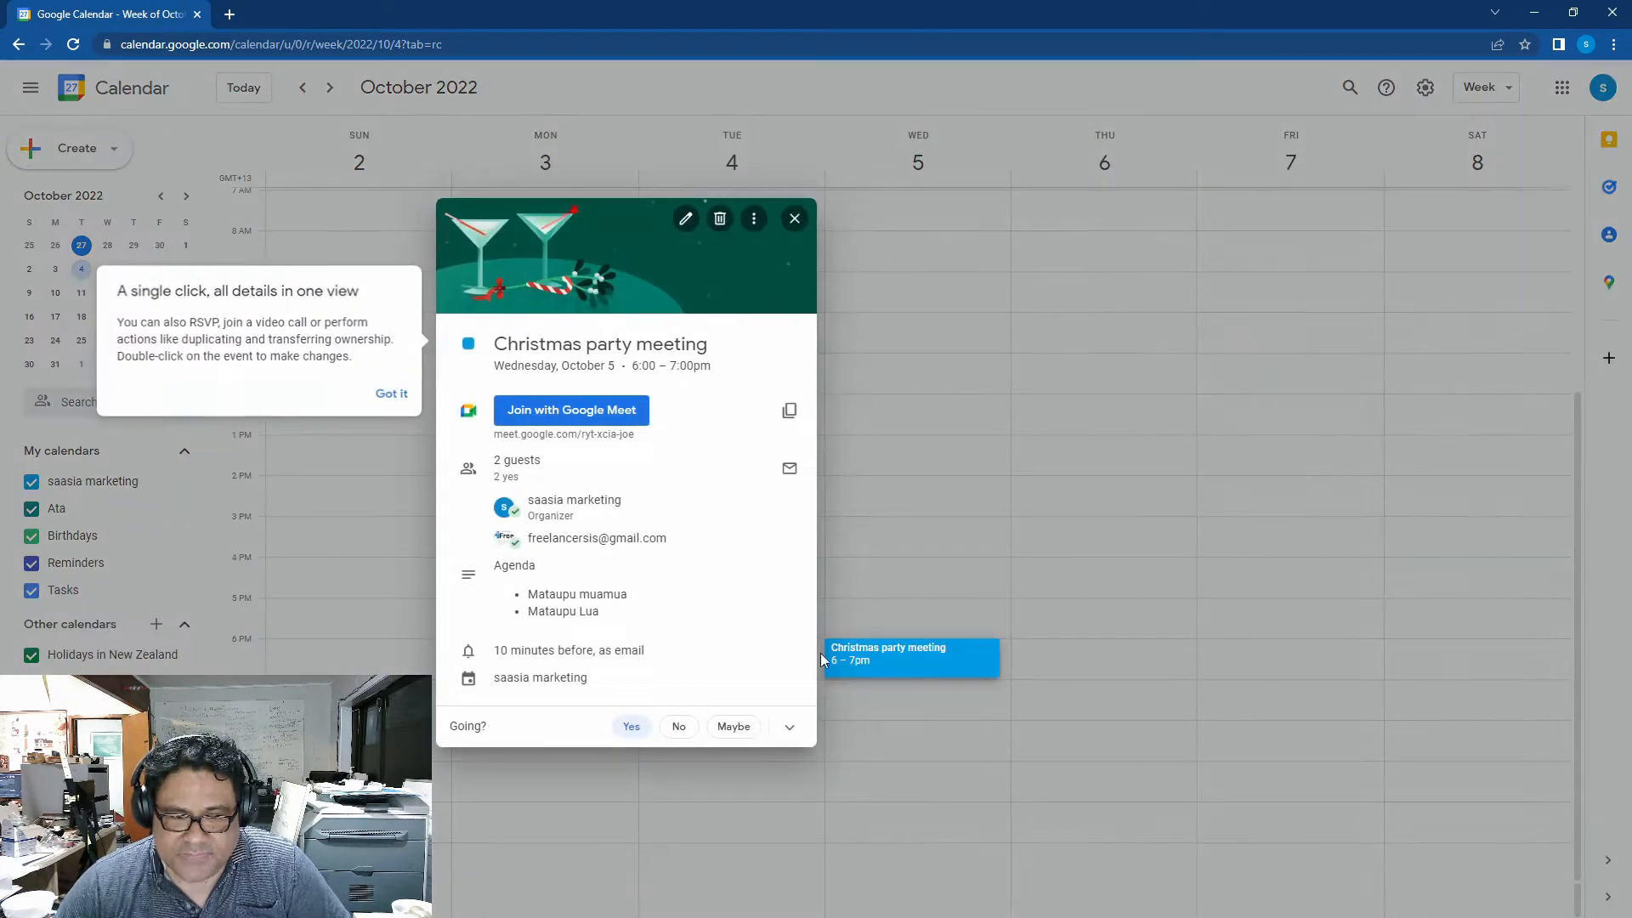
{"action": "left_click", "coordinate": [388, 393]}
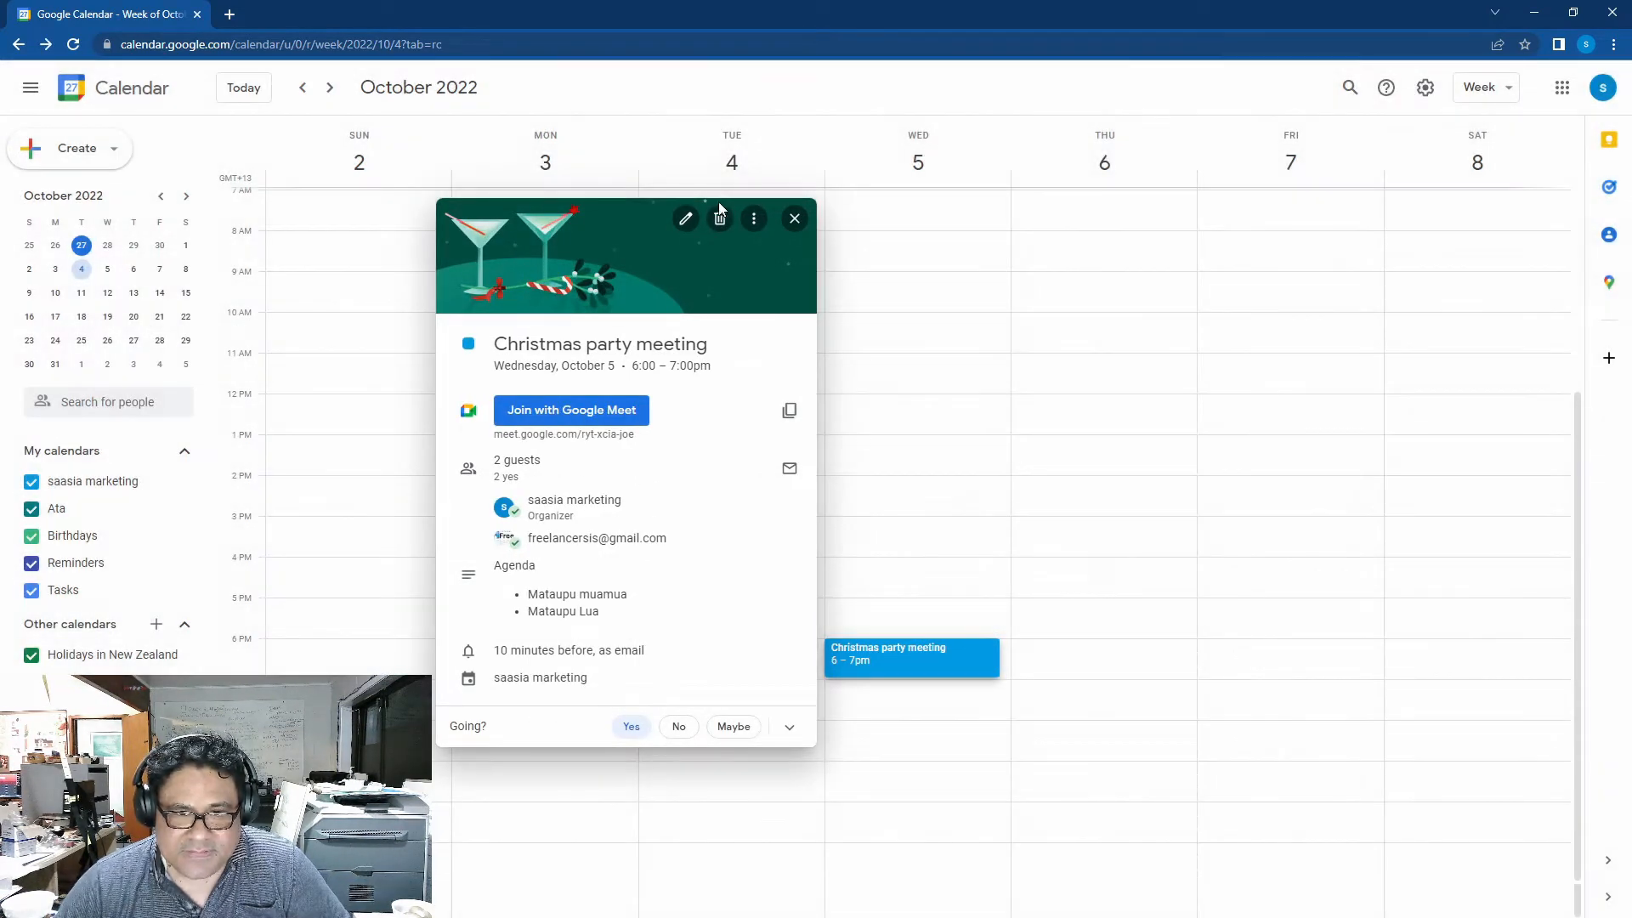
{"action": "left_click", "coordinate": [721, 220]}
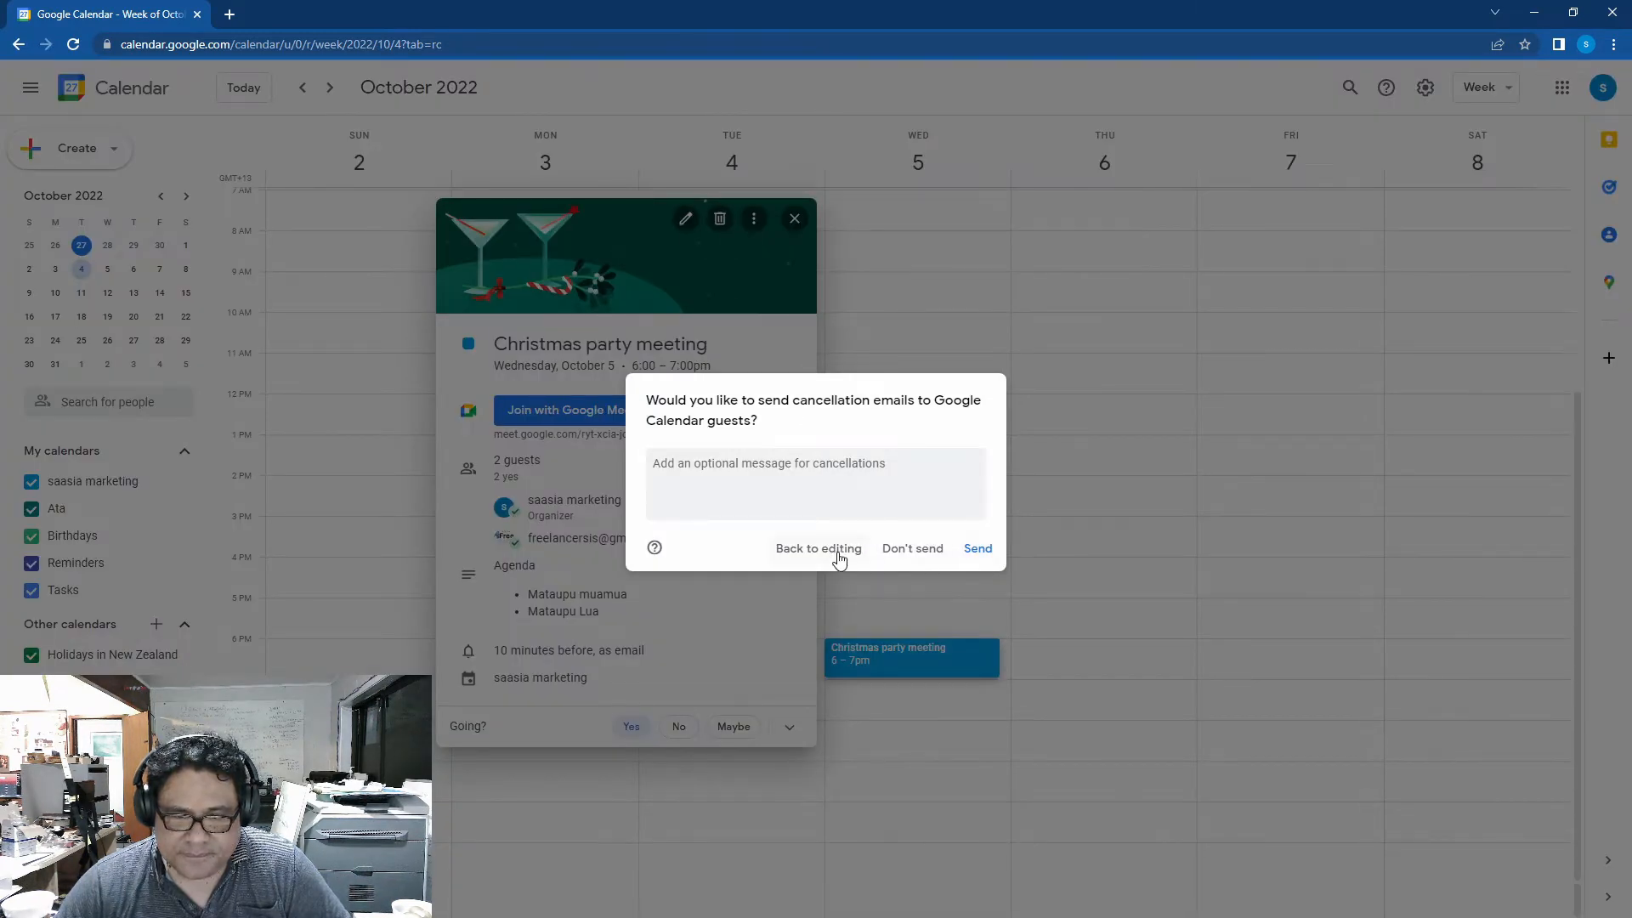
{"action": "left_click", "coordinate": [989, 552]}
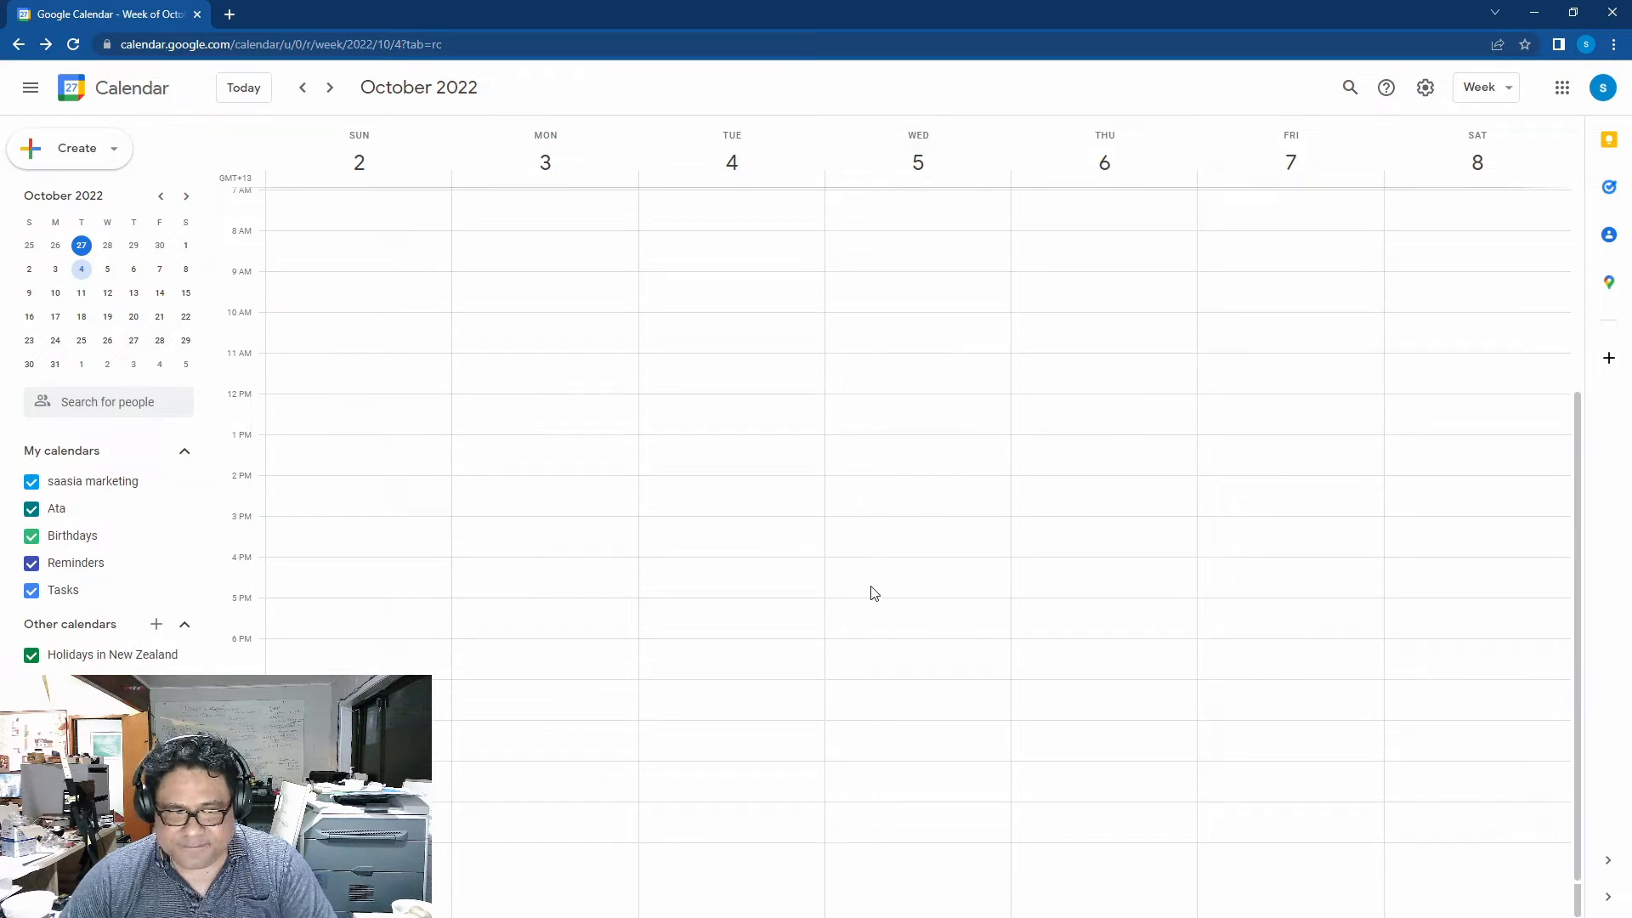
Start a new event titled "Christmas Party mtg" on Wednesday, October 5, from 6:00pm to 7:00pm.
{"action": "left_click", "coordinate": [858, 650]}
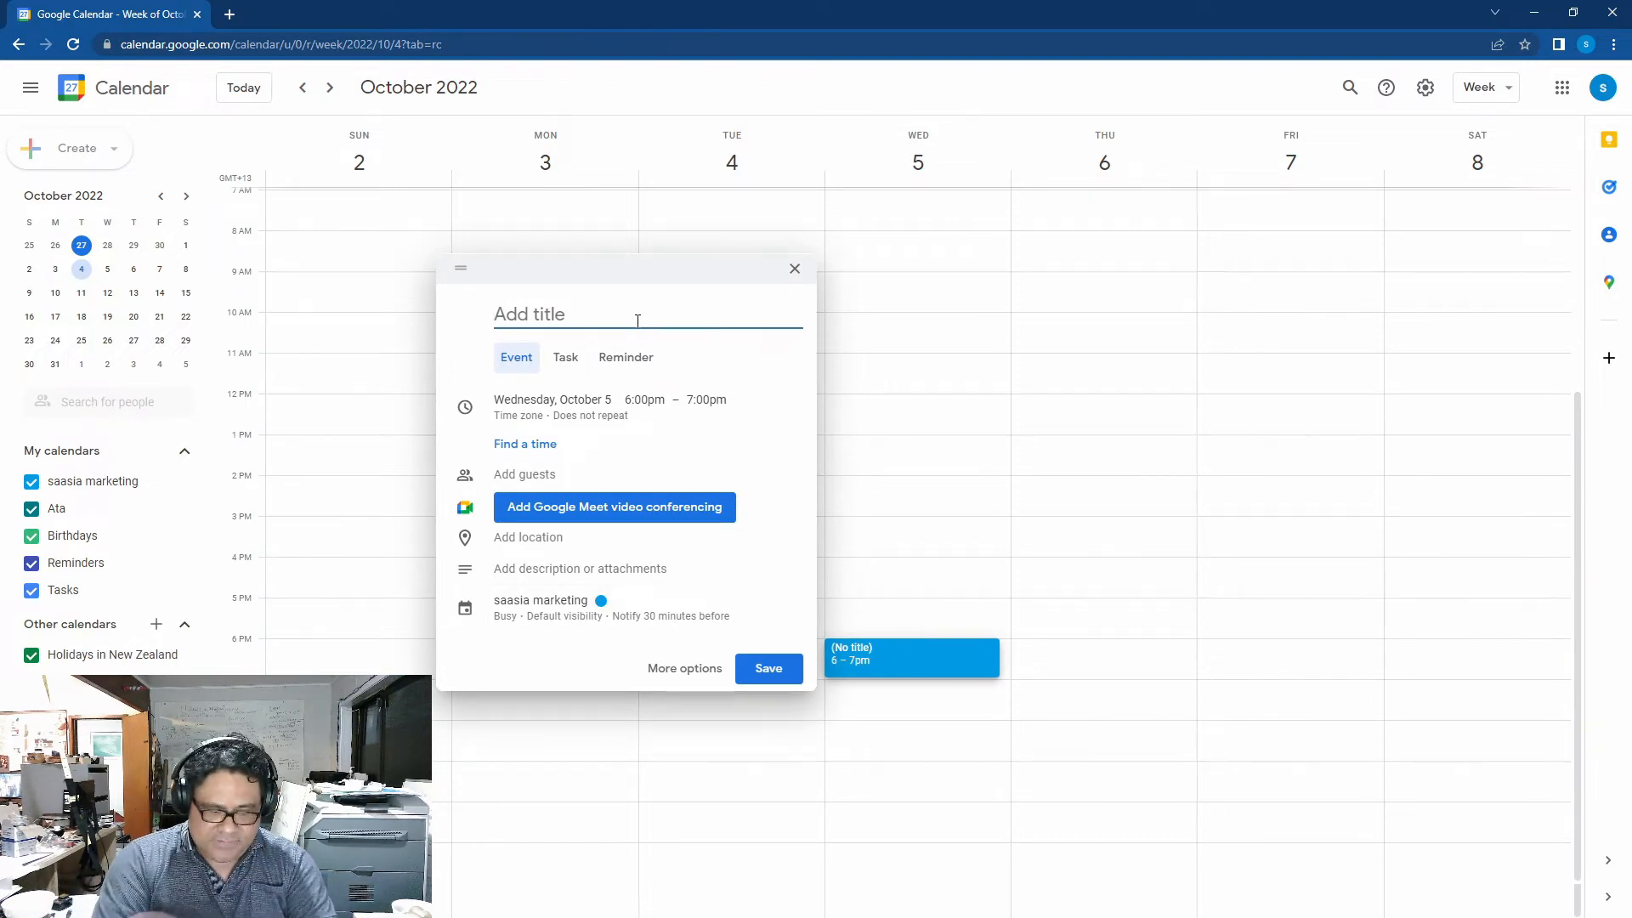
{"action": "type", "text": "Christm"}
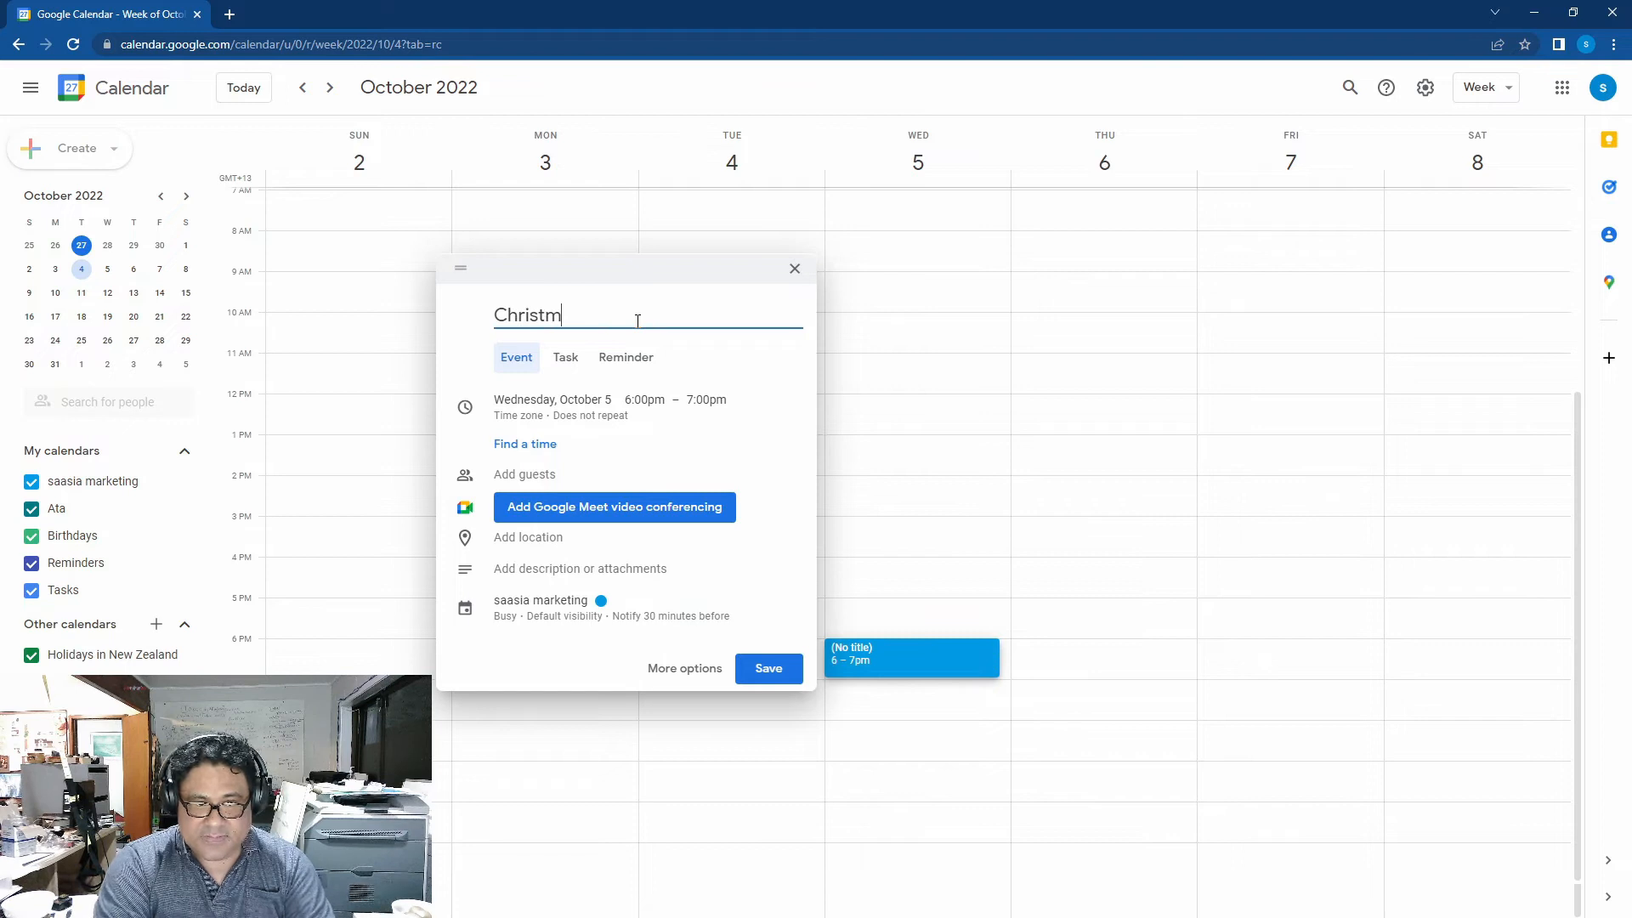
{"action": "type", "text": "as Party mtg"}
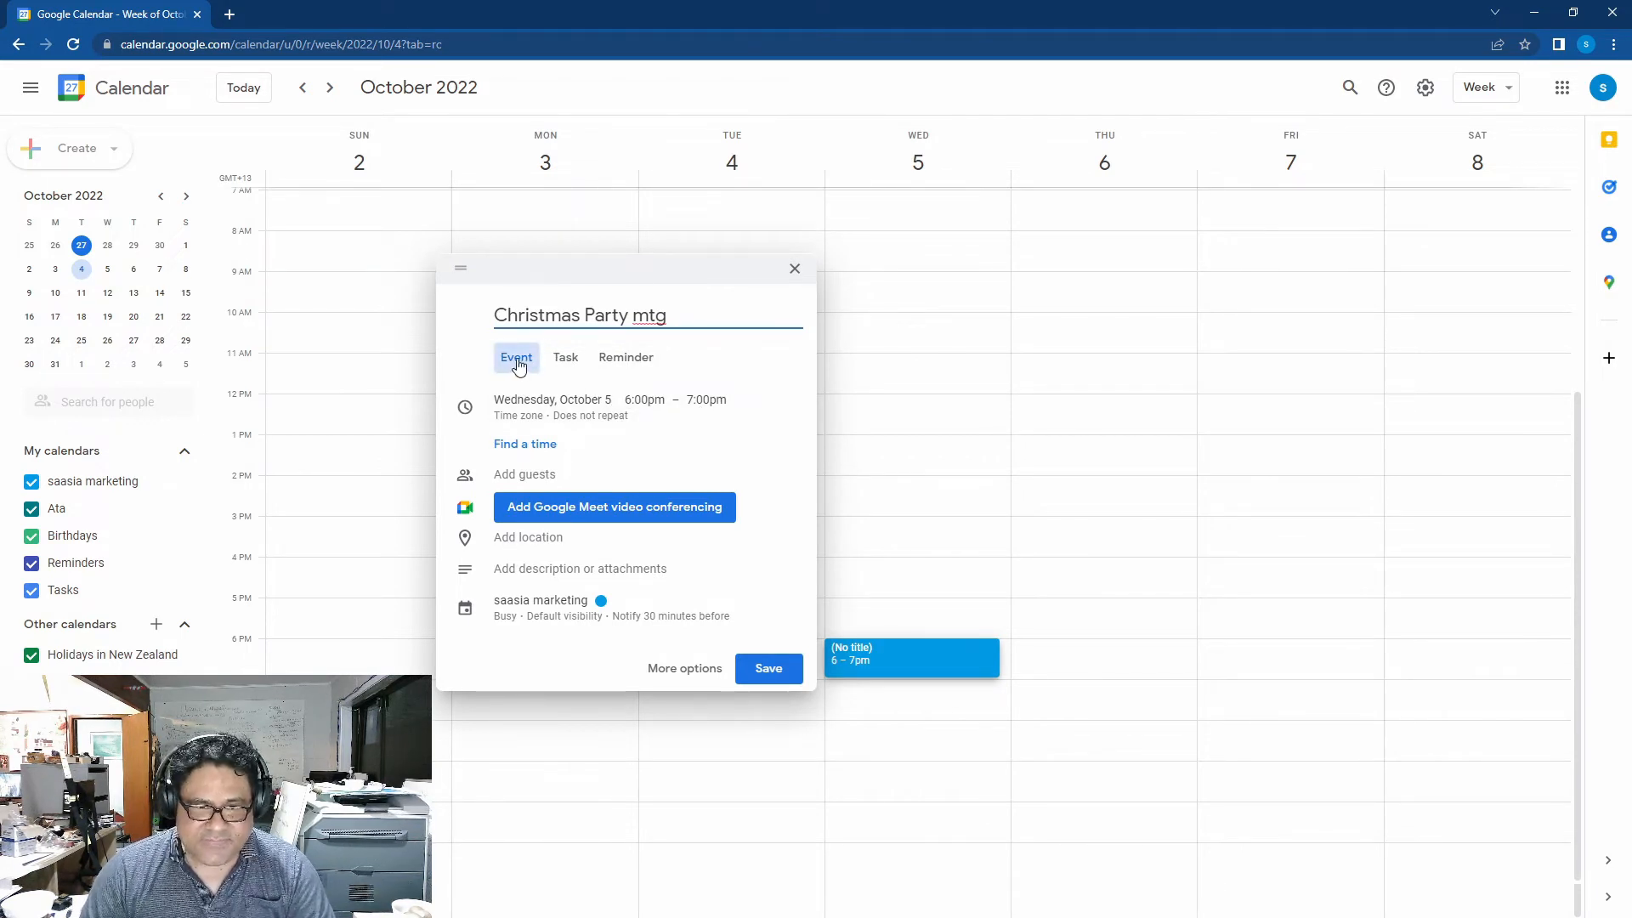
{"action": "left_click", "coordinate": [540, 412]}
{"action": "left_click", "coordinate": [541, 404]}
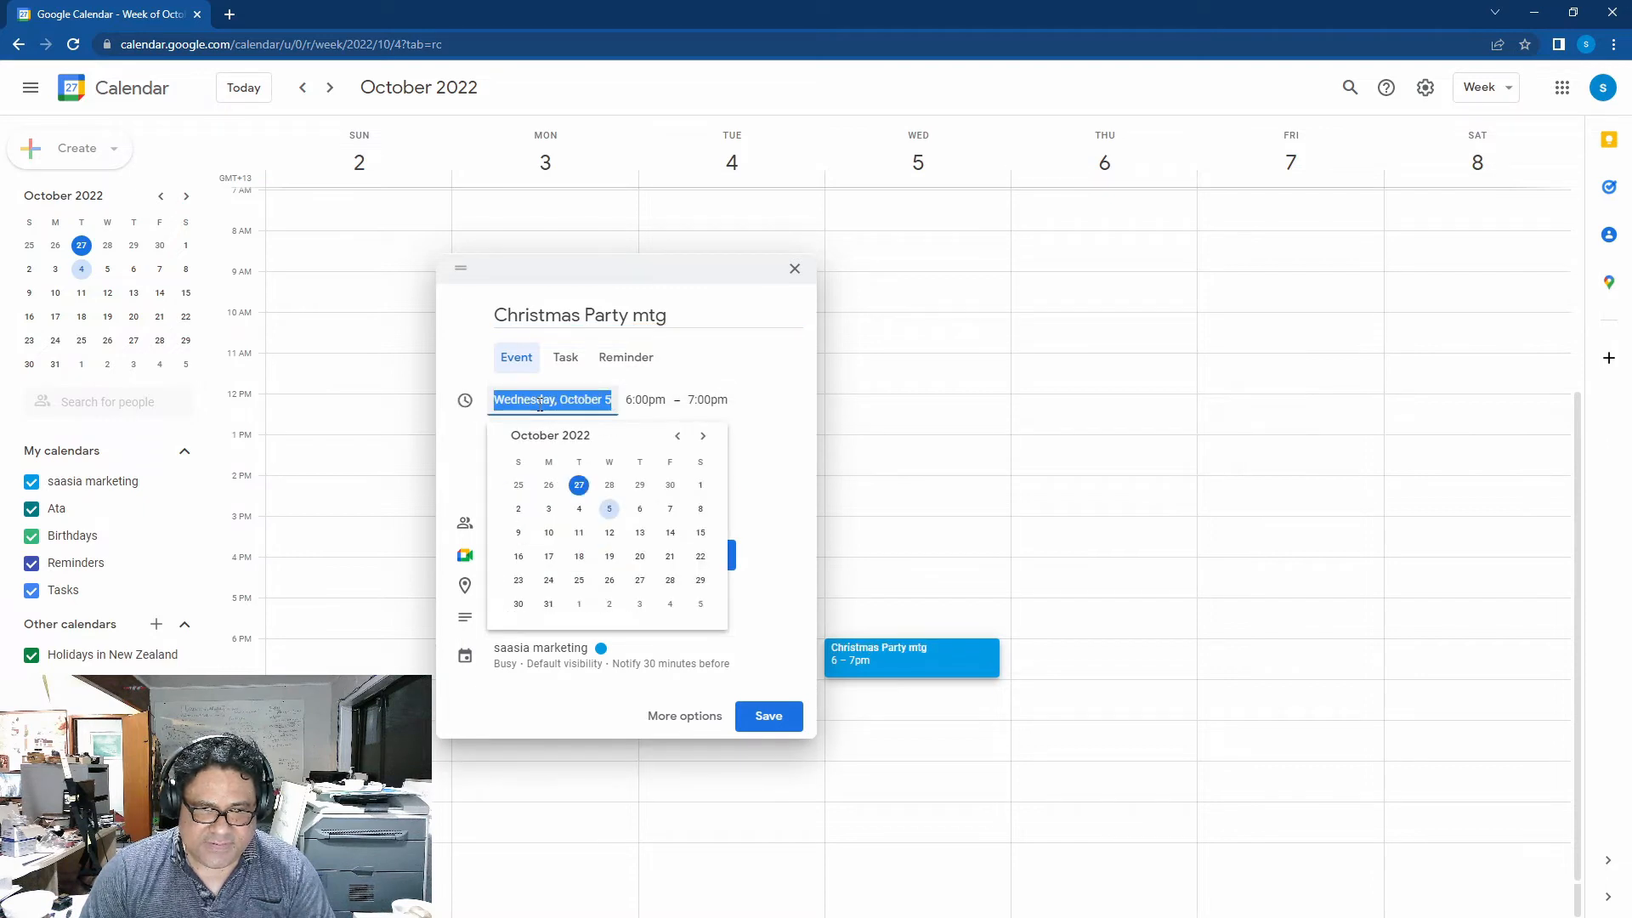
{"action": "left_click", "coordinate": [638, 402]}
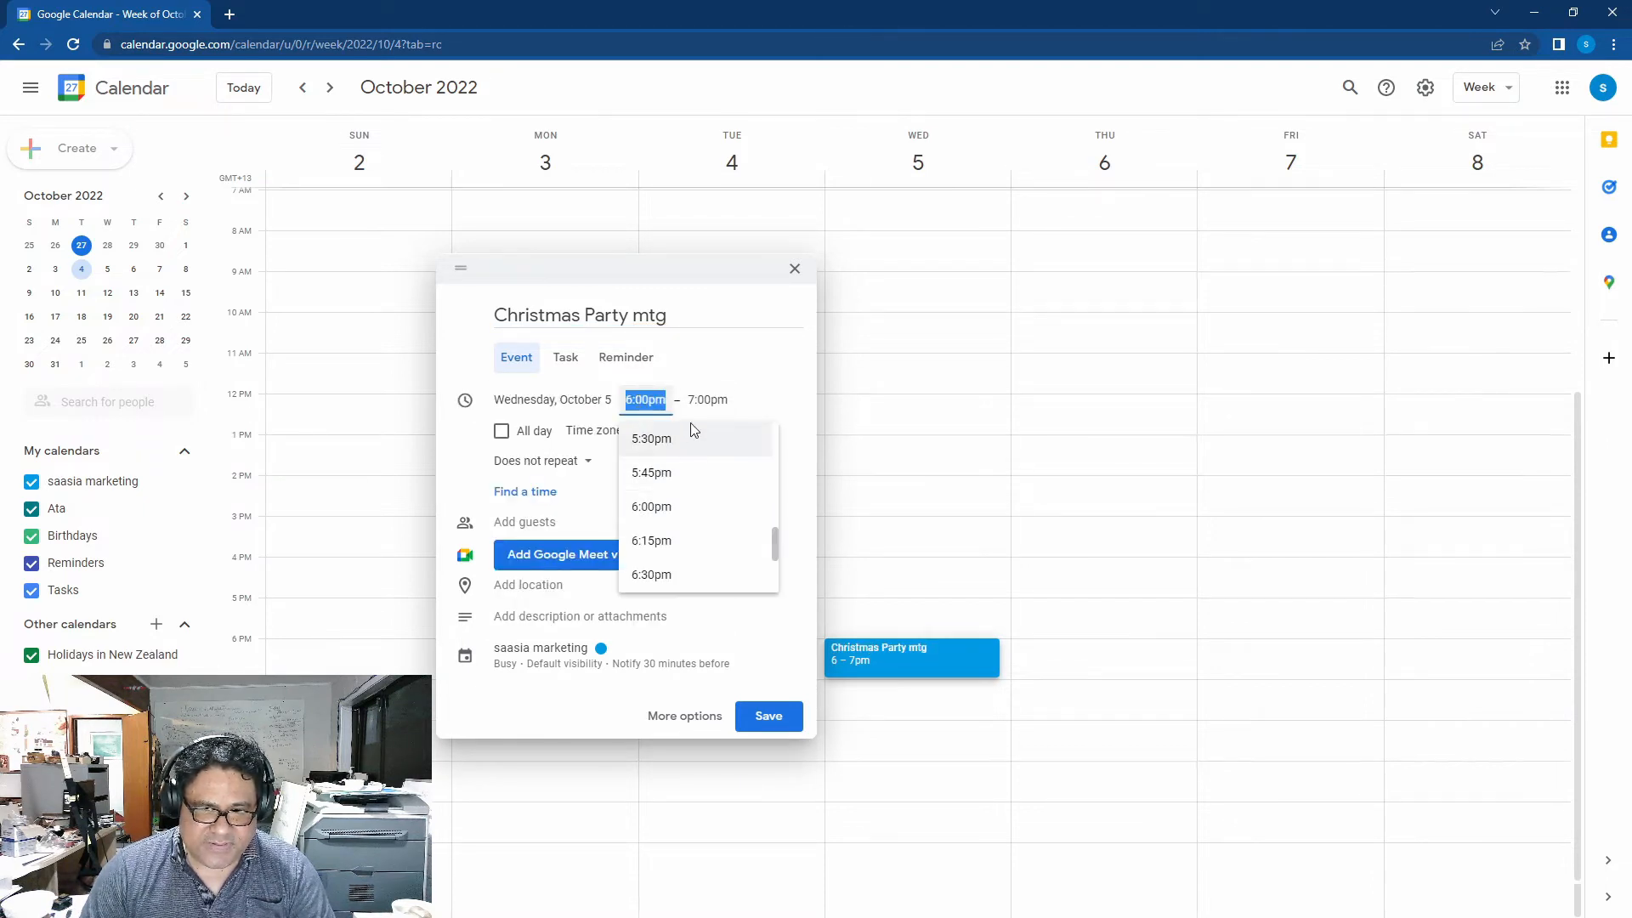
{"action": "left_click", "coordinate": [787, 374]}
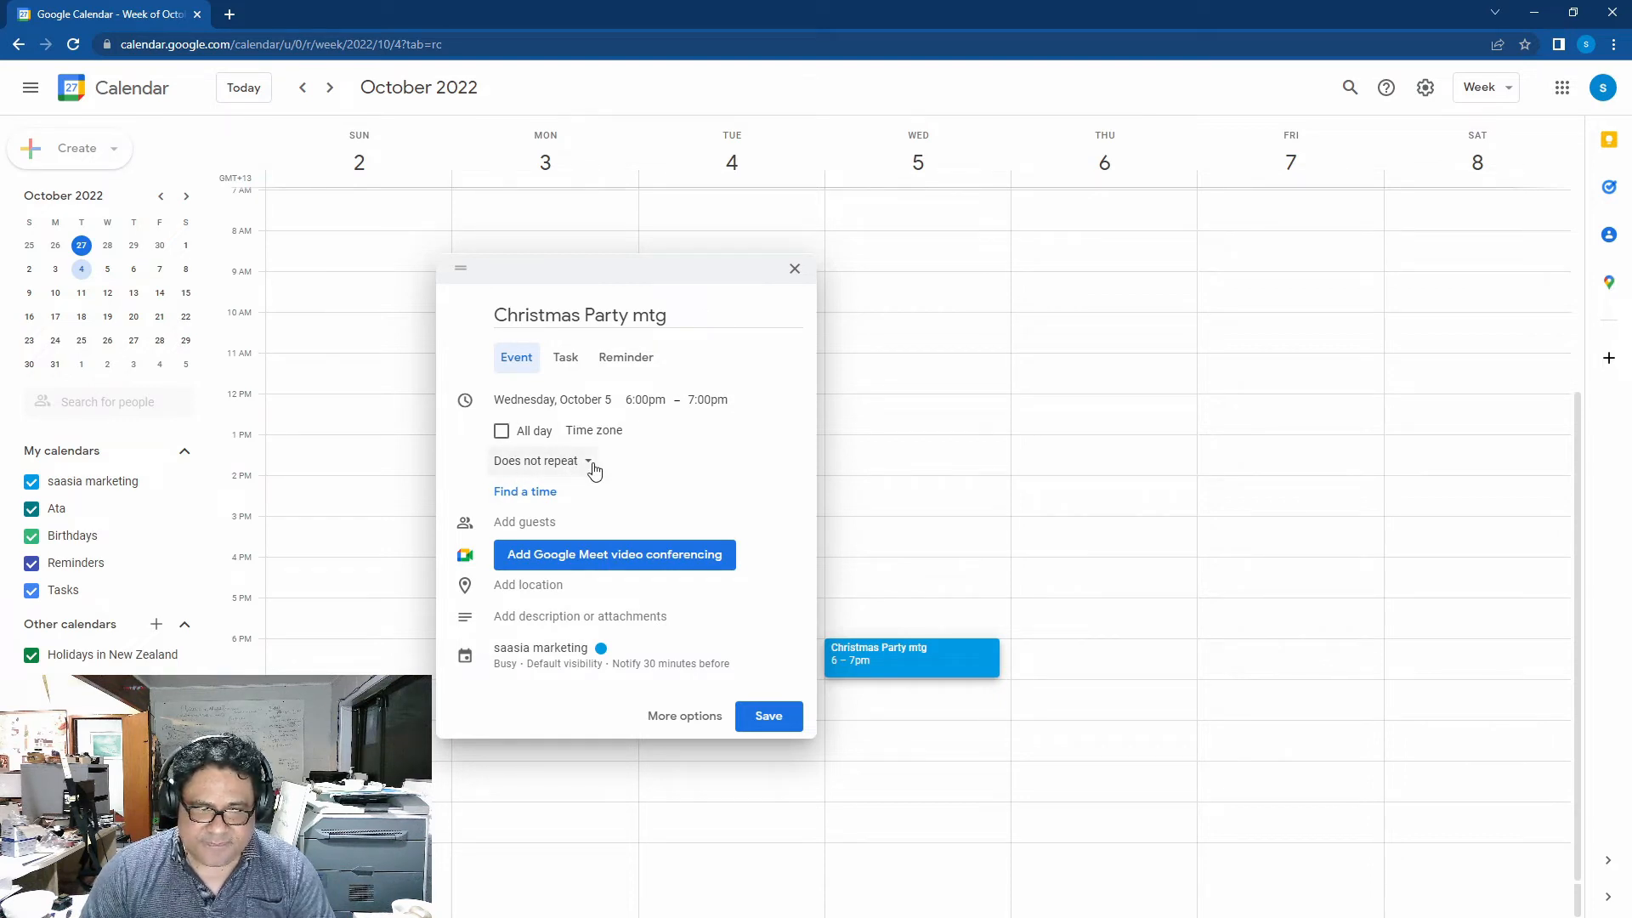
Give the event a custom weekly recurrence on Wednesday that ends on December 14, 2022.
{"action": "left_click", "coordinate": [592, 465]}
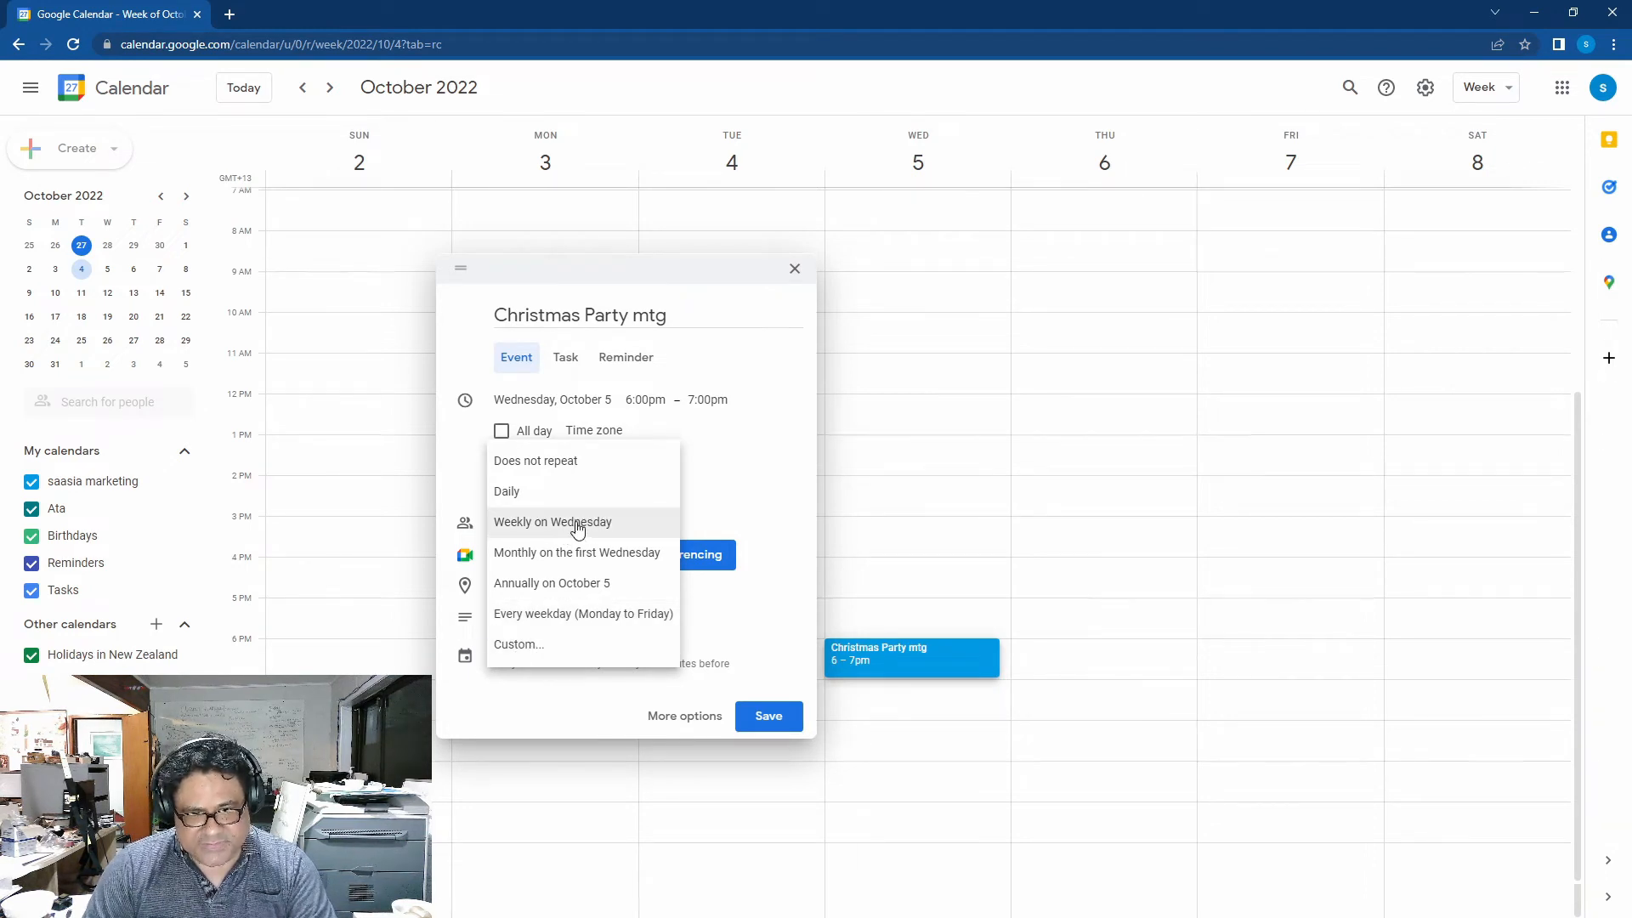
{"action": "left_click", "coordinate": [531, 646]}
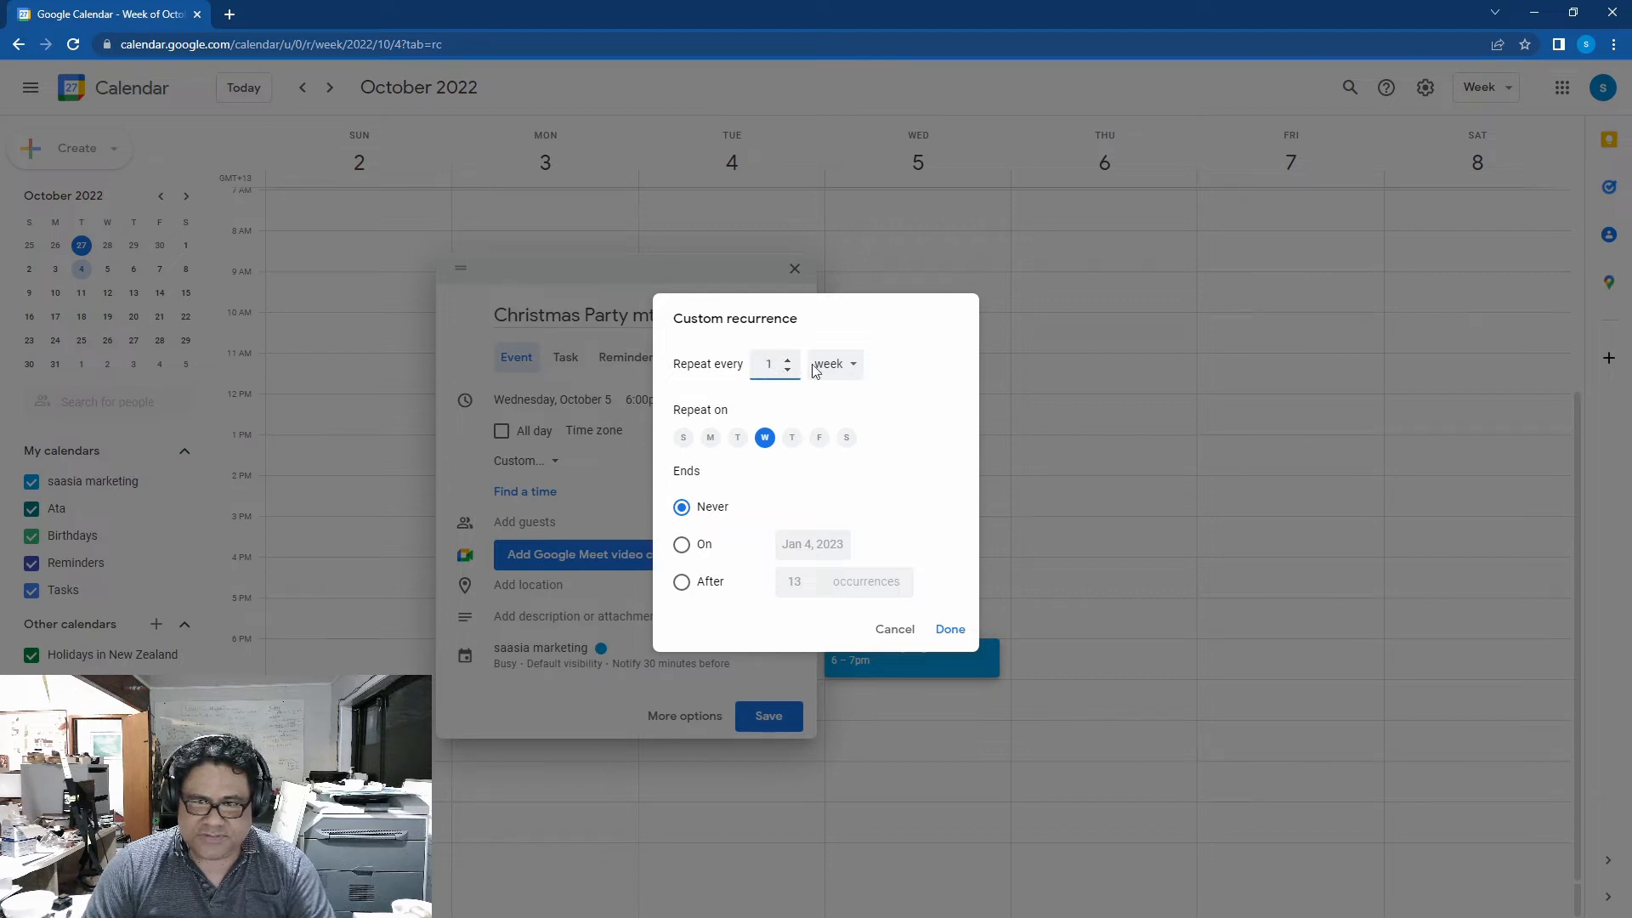
{"action": "left_click", "coordinate": [838, 364]}
{"action": "left_click", "coordinate": [878, 373]}
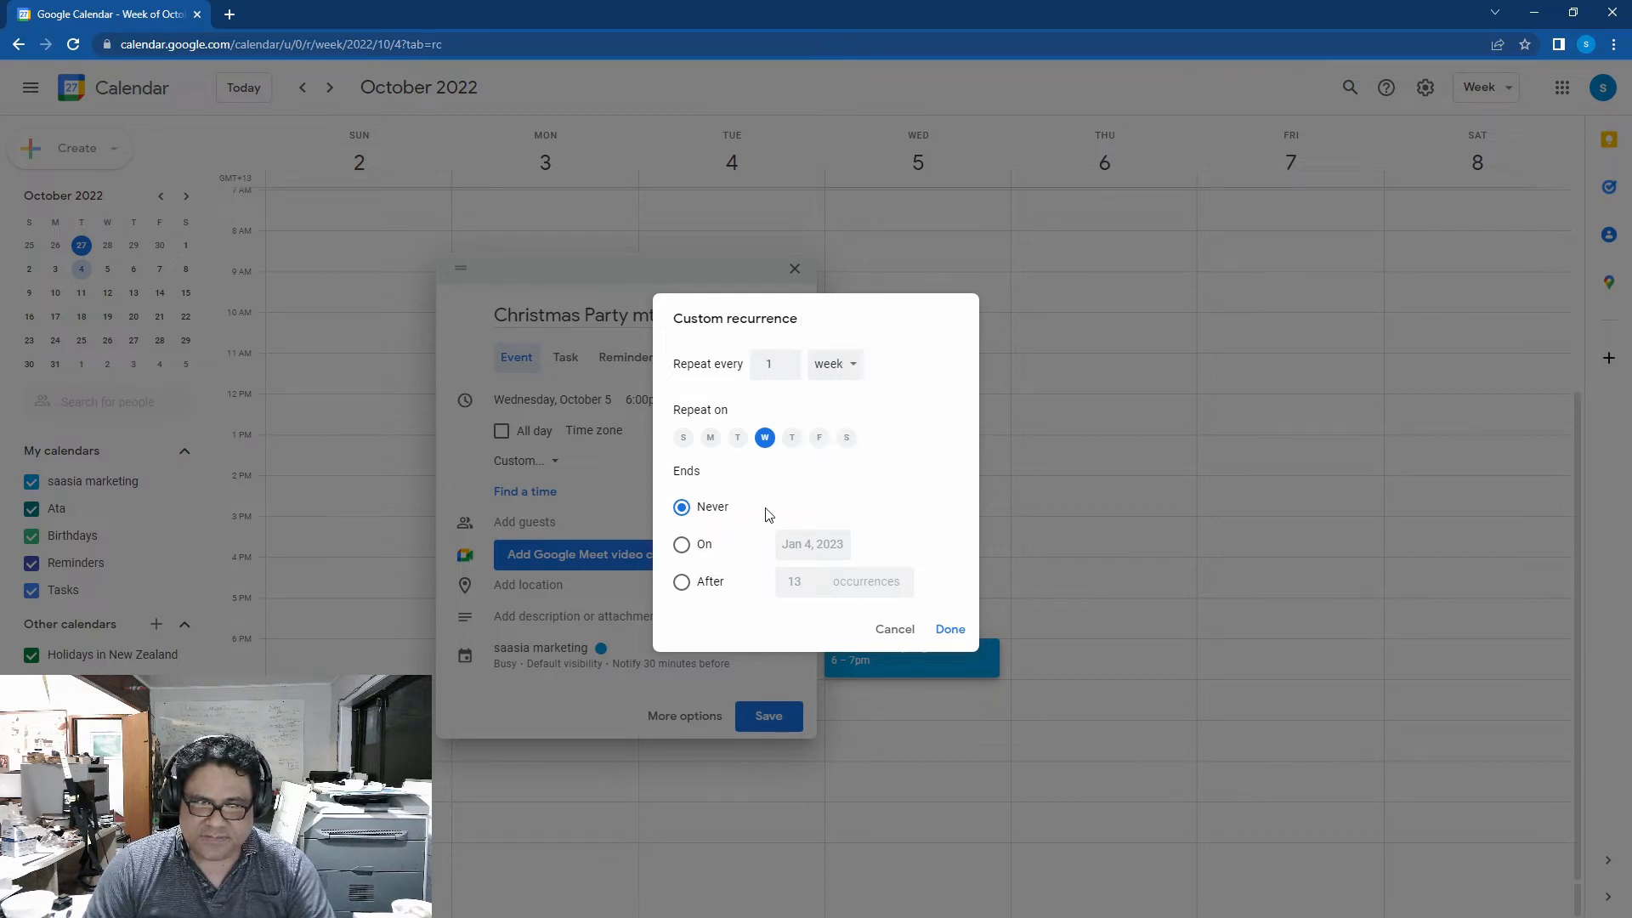
{"action": "left_click", "coordinate": [684, 546]}
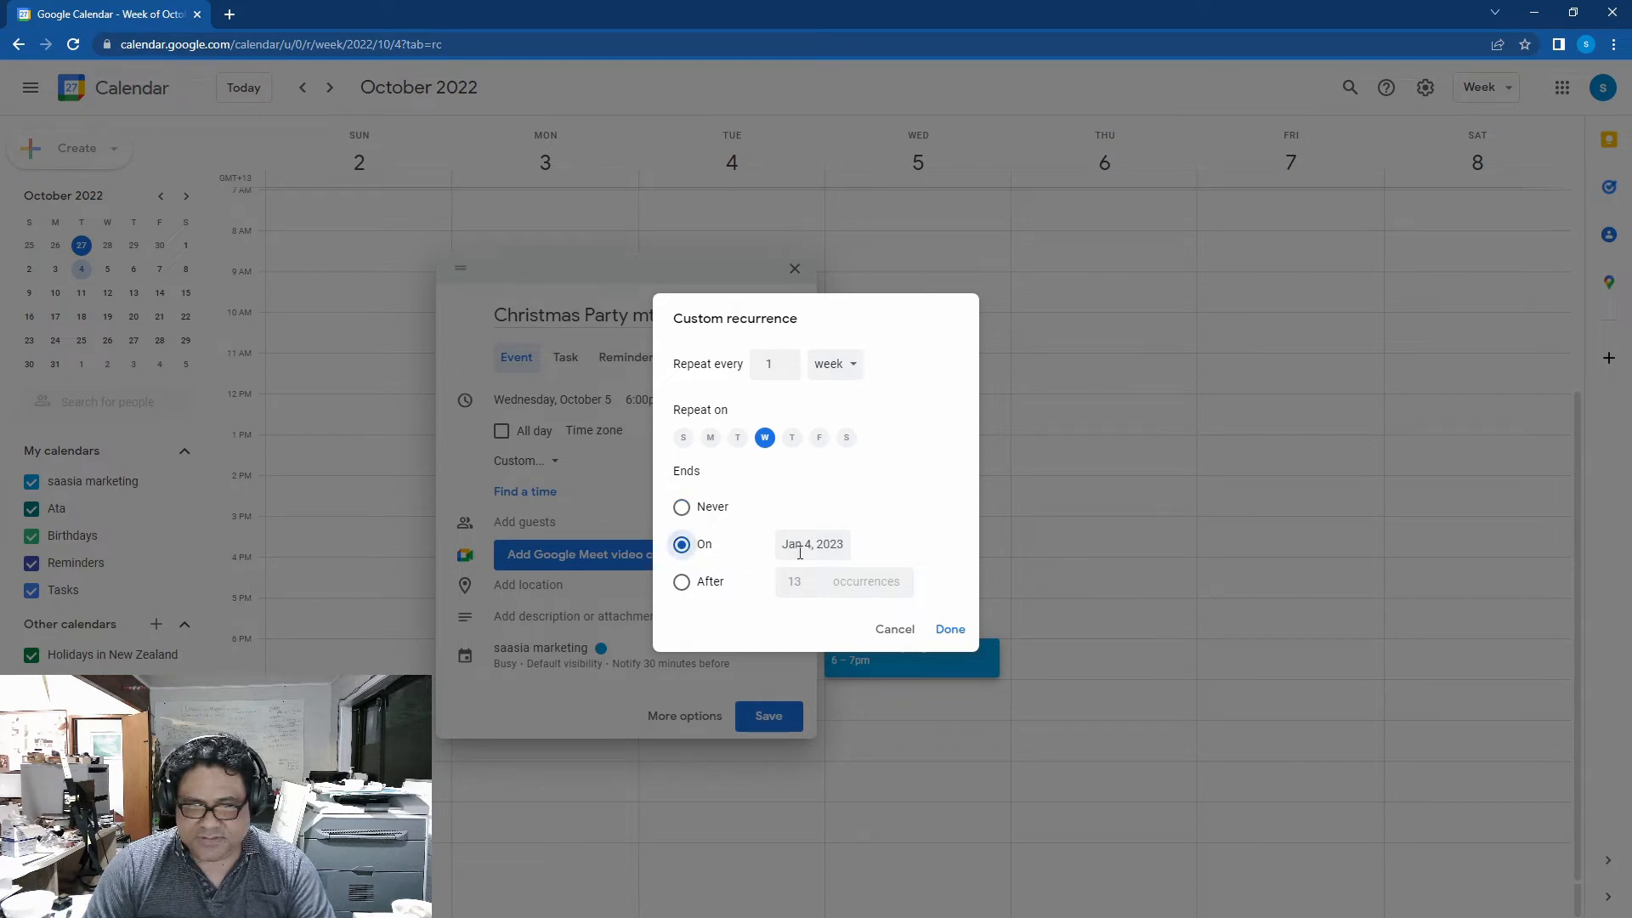
{"action": "left_click", "coordinate": [800, 549]}
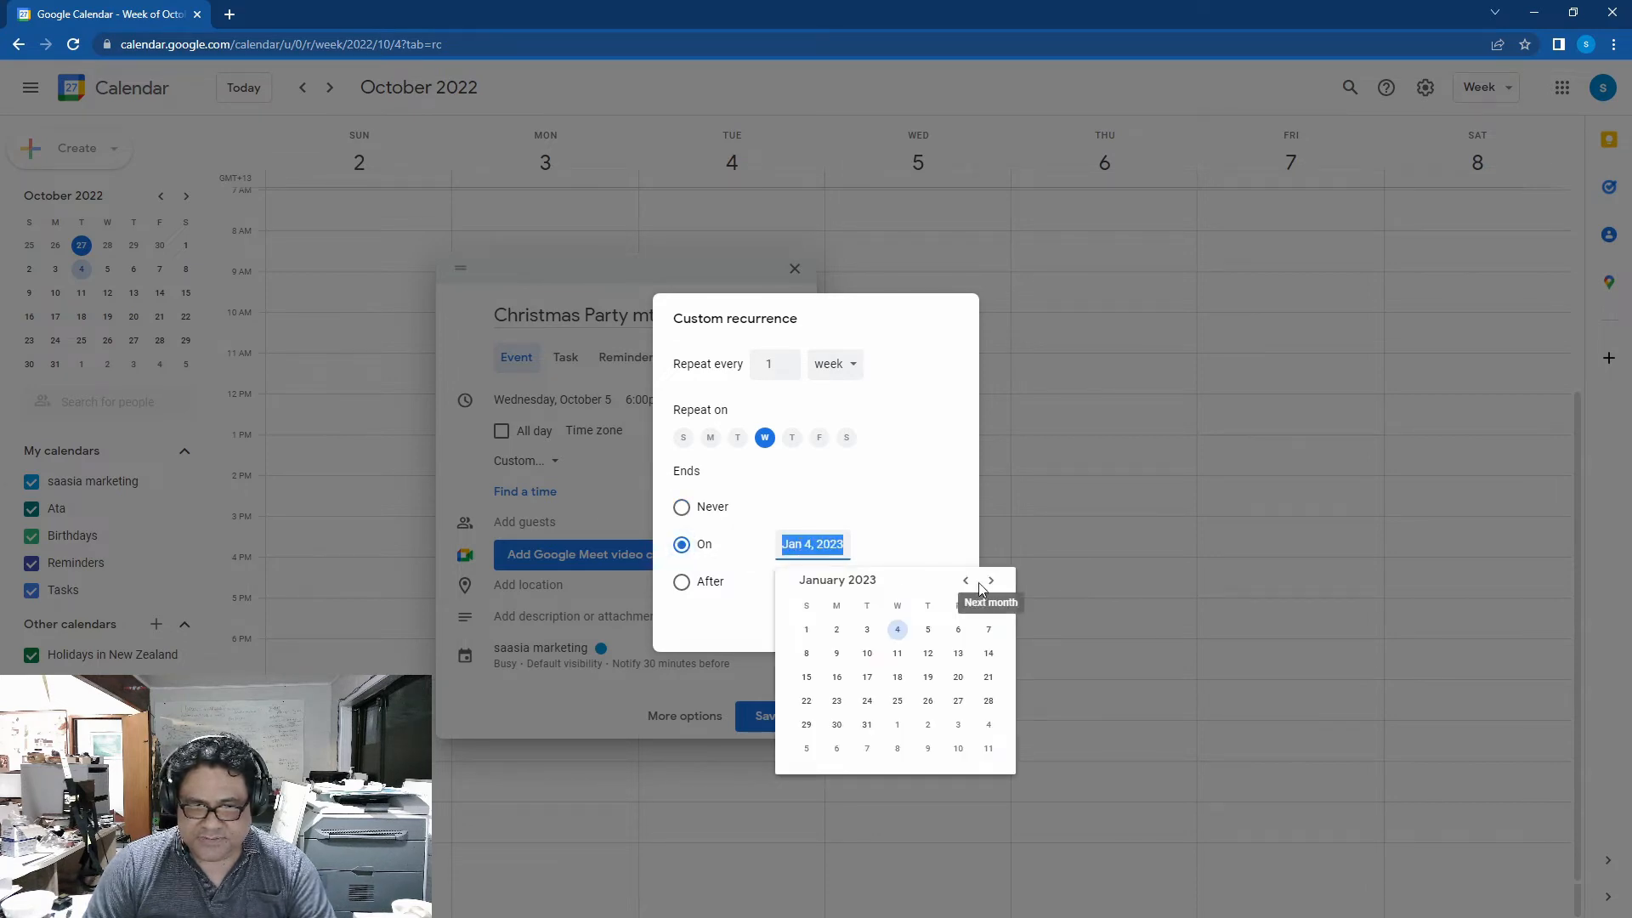
{"action": "left_click", "coordinate": [965, 580]}
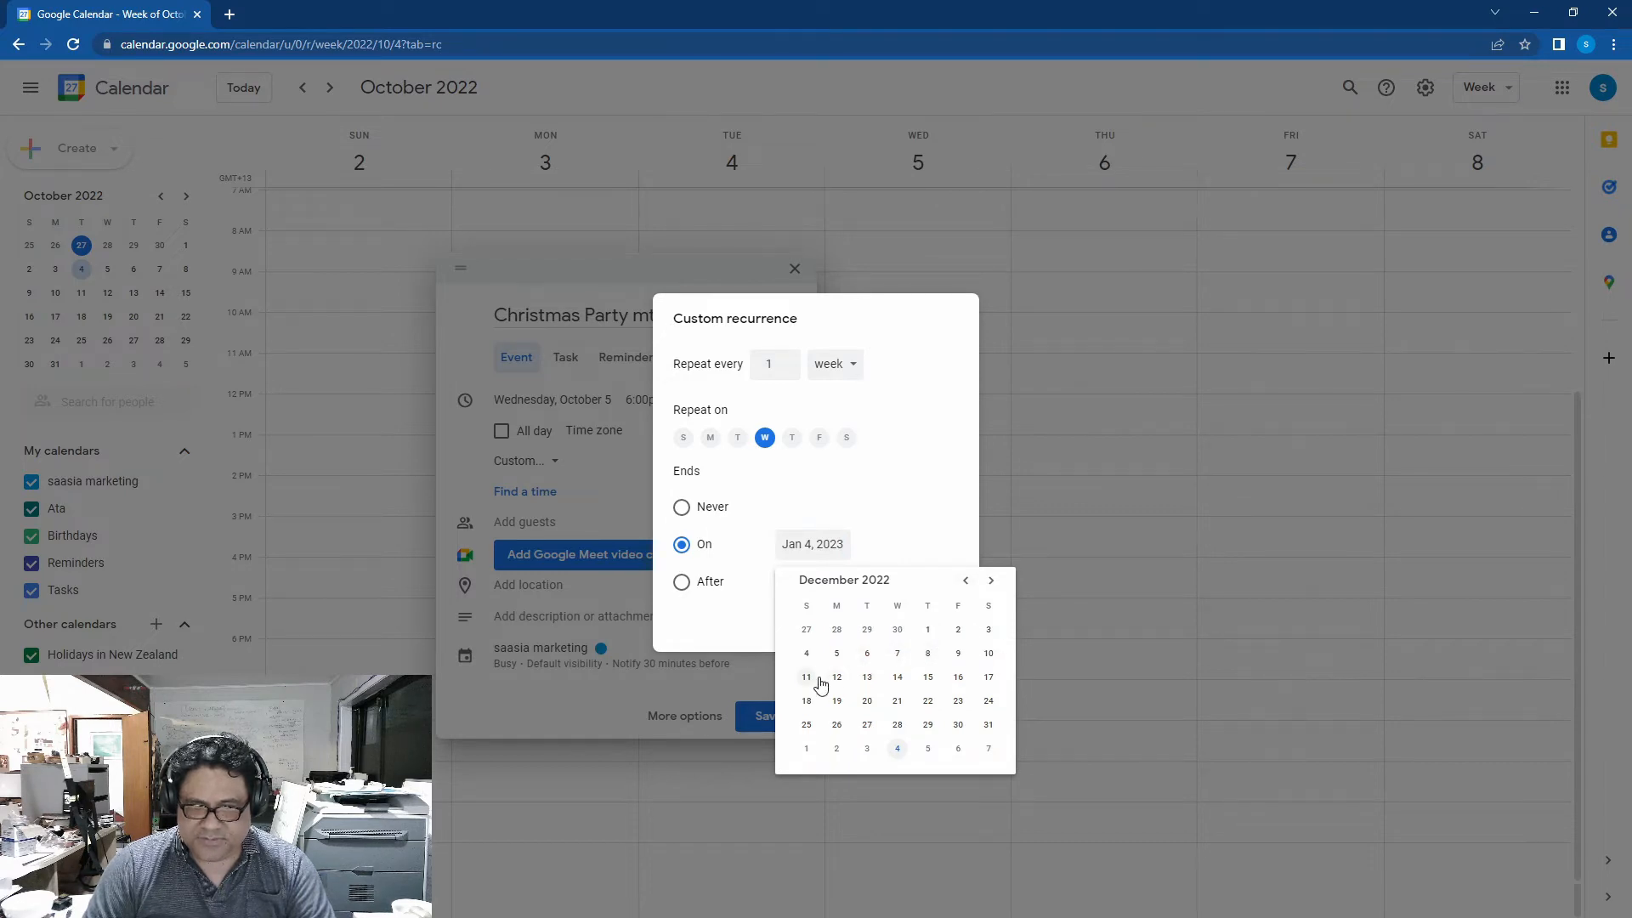
{"action": "left_click", "coordinate": [897, 678]}
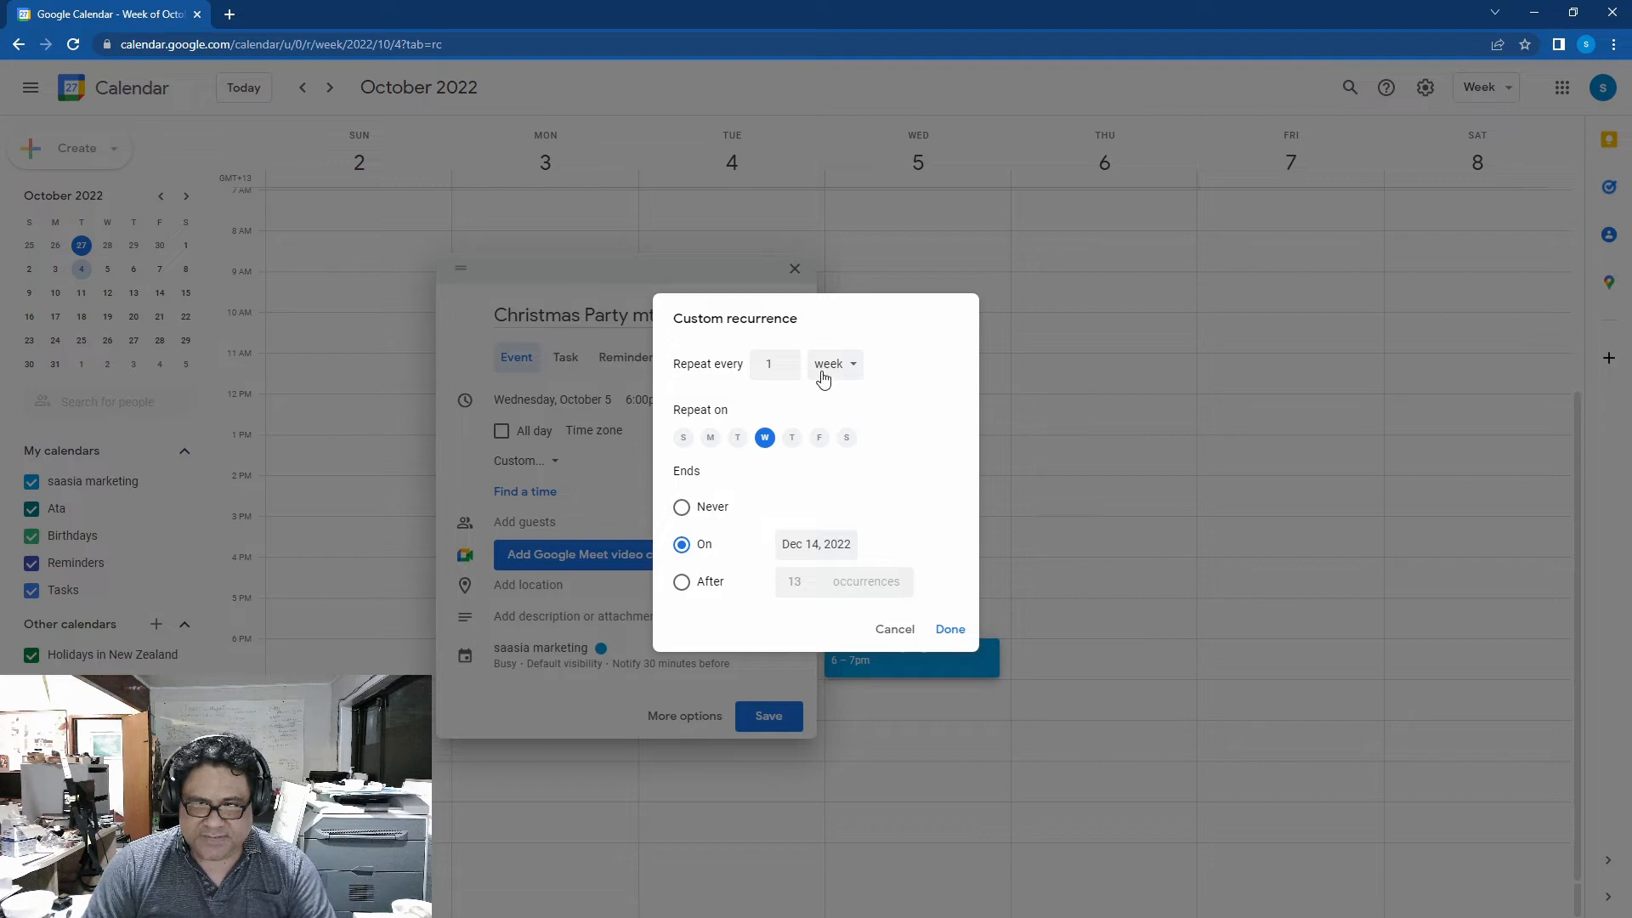
Set the custom recurrence to repeat every 2 weeks and apply it to the event.
{"action": "left_click_drag", "start_coordinate": [777, 364], "coordinate": [729, 365]}
{"action": "type", "text": "21"}
{"action": "type", "text": "2"}
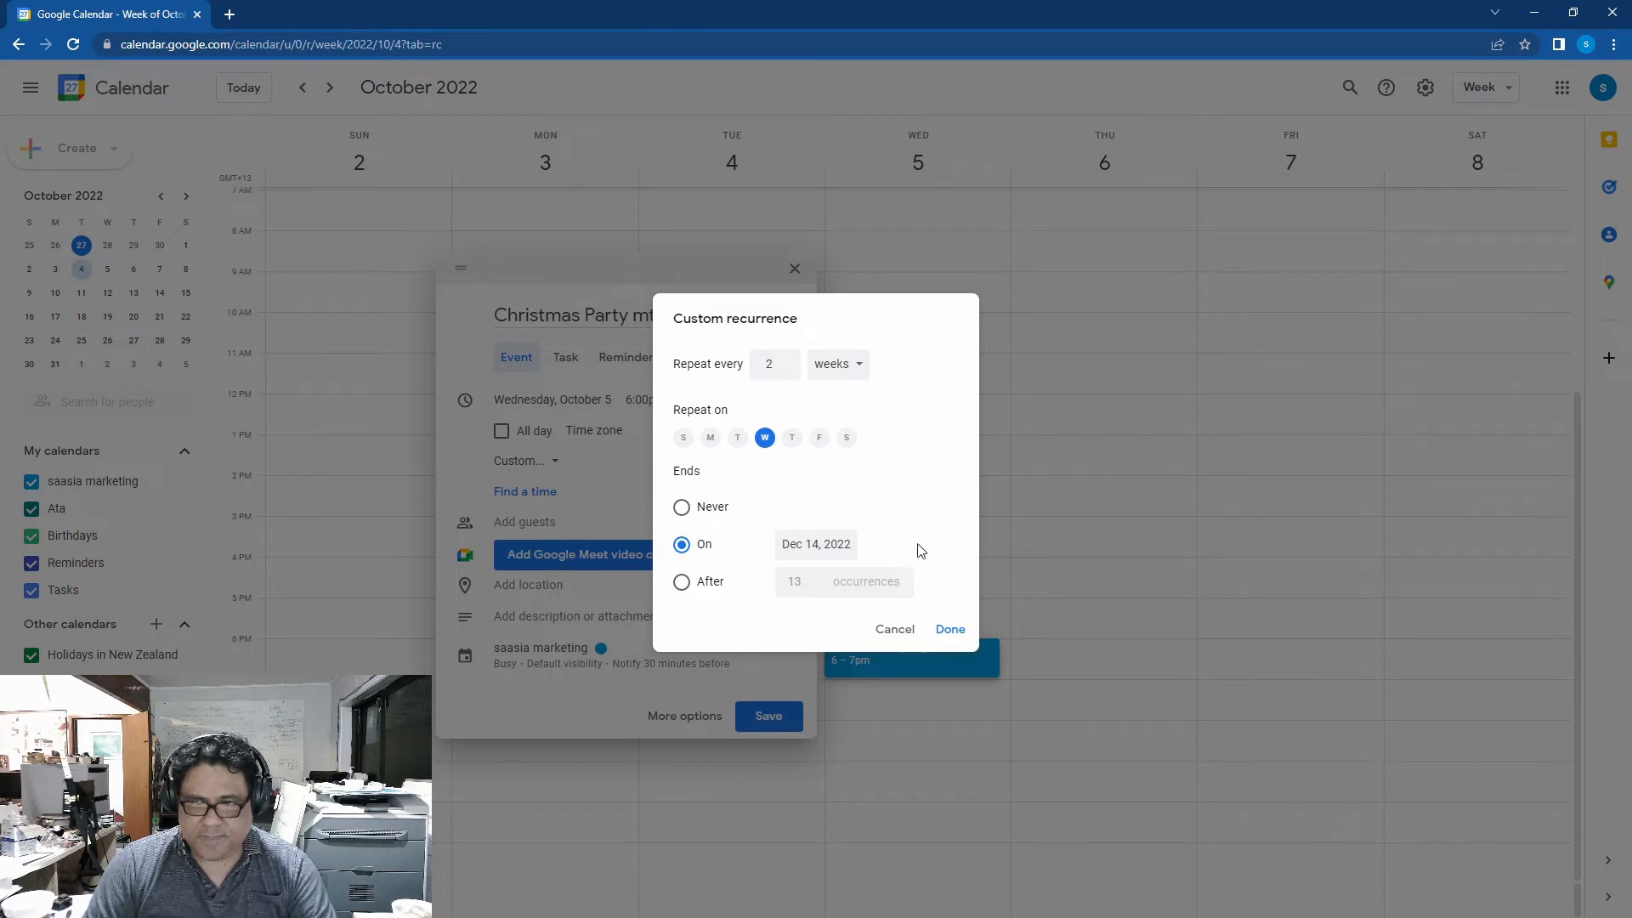
{"action": "left_click", "coordinate": [951, 631]}
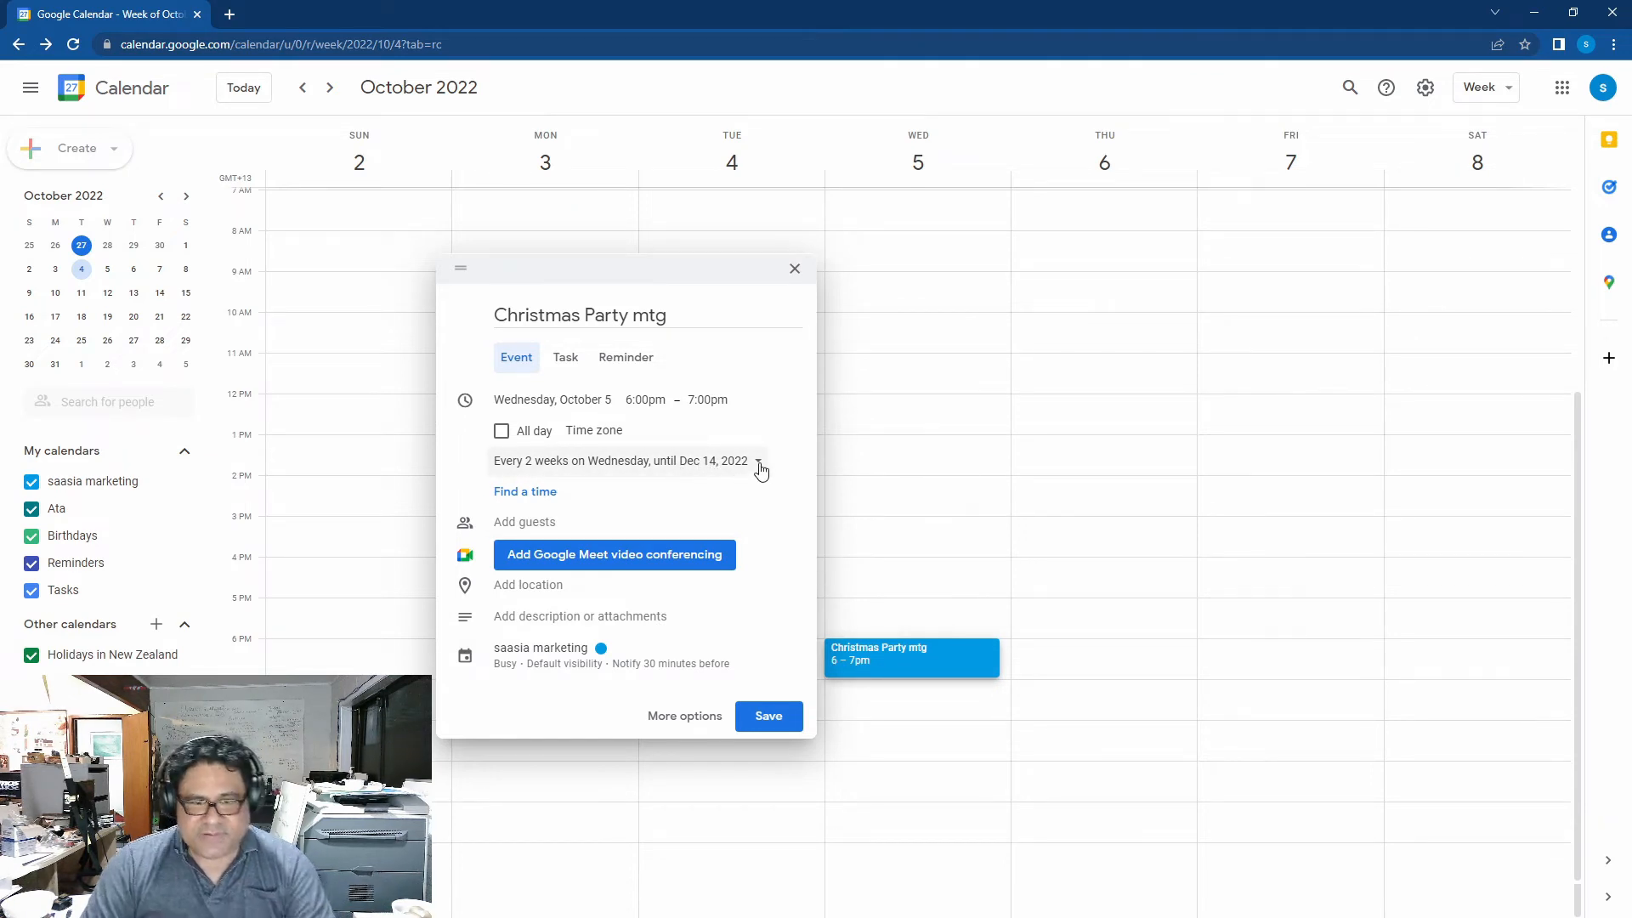
Add the suggested contact matching "free" as a guest and dismiss the Google Meet notice, closing the settings page it opens.
{"action": "left_click", "coordinate": [589, 525]}
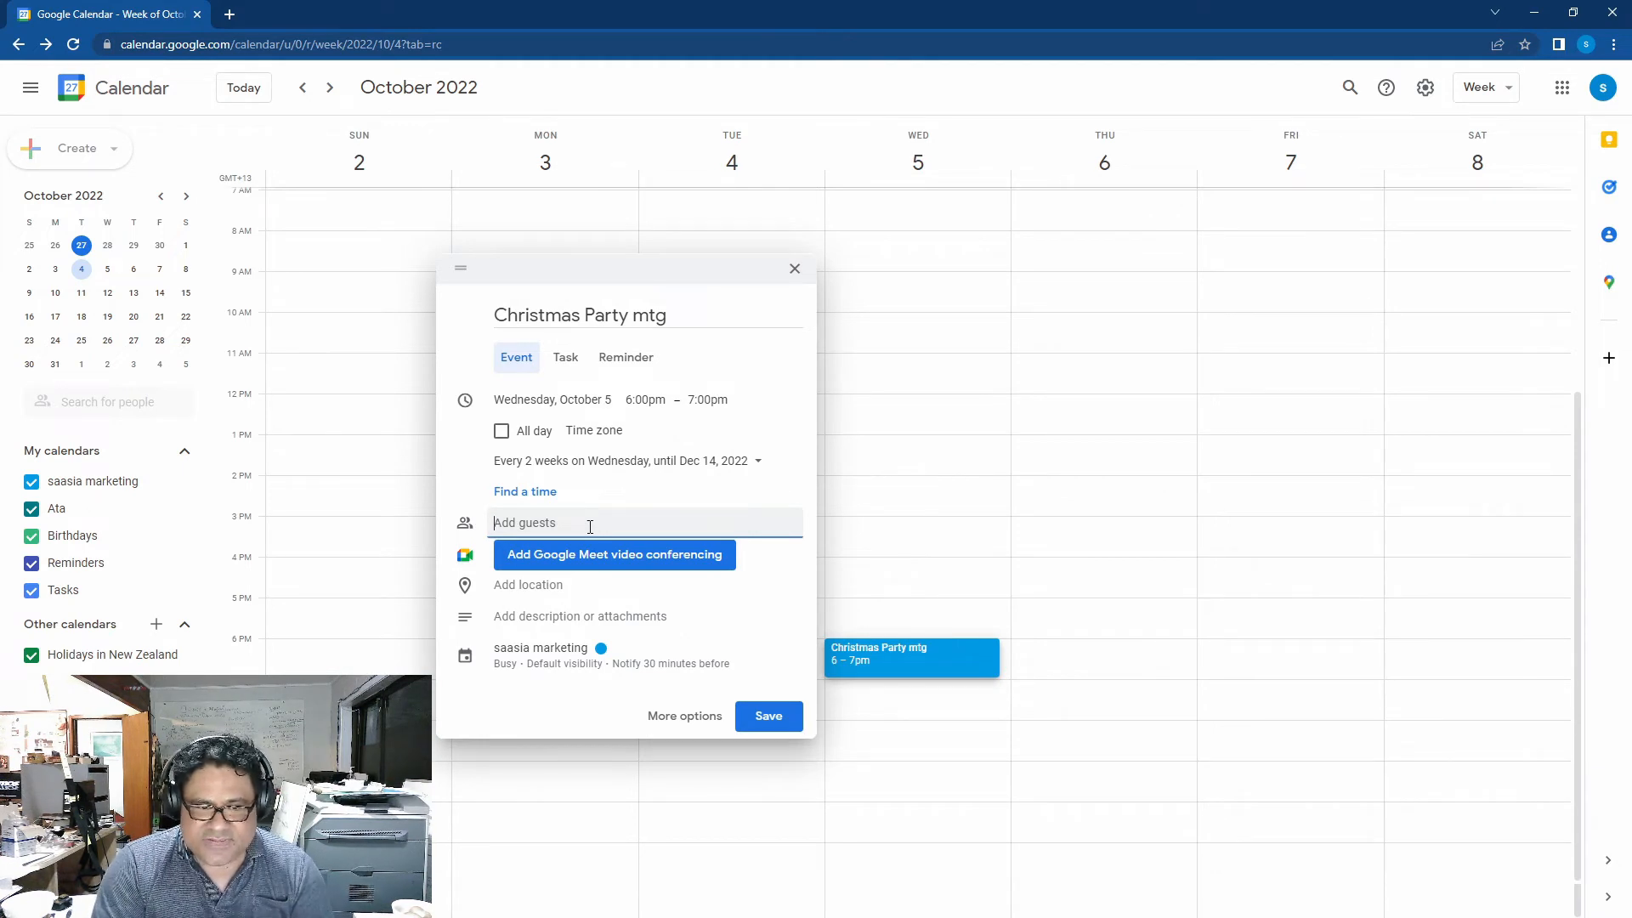
{"action": "type", "text": "free"}
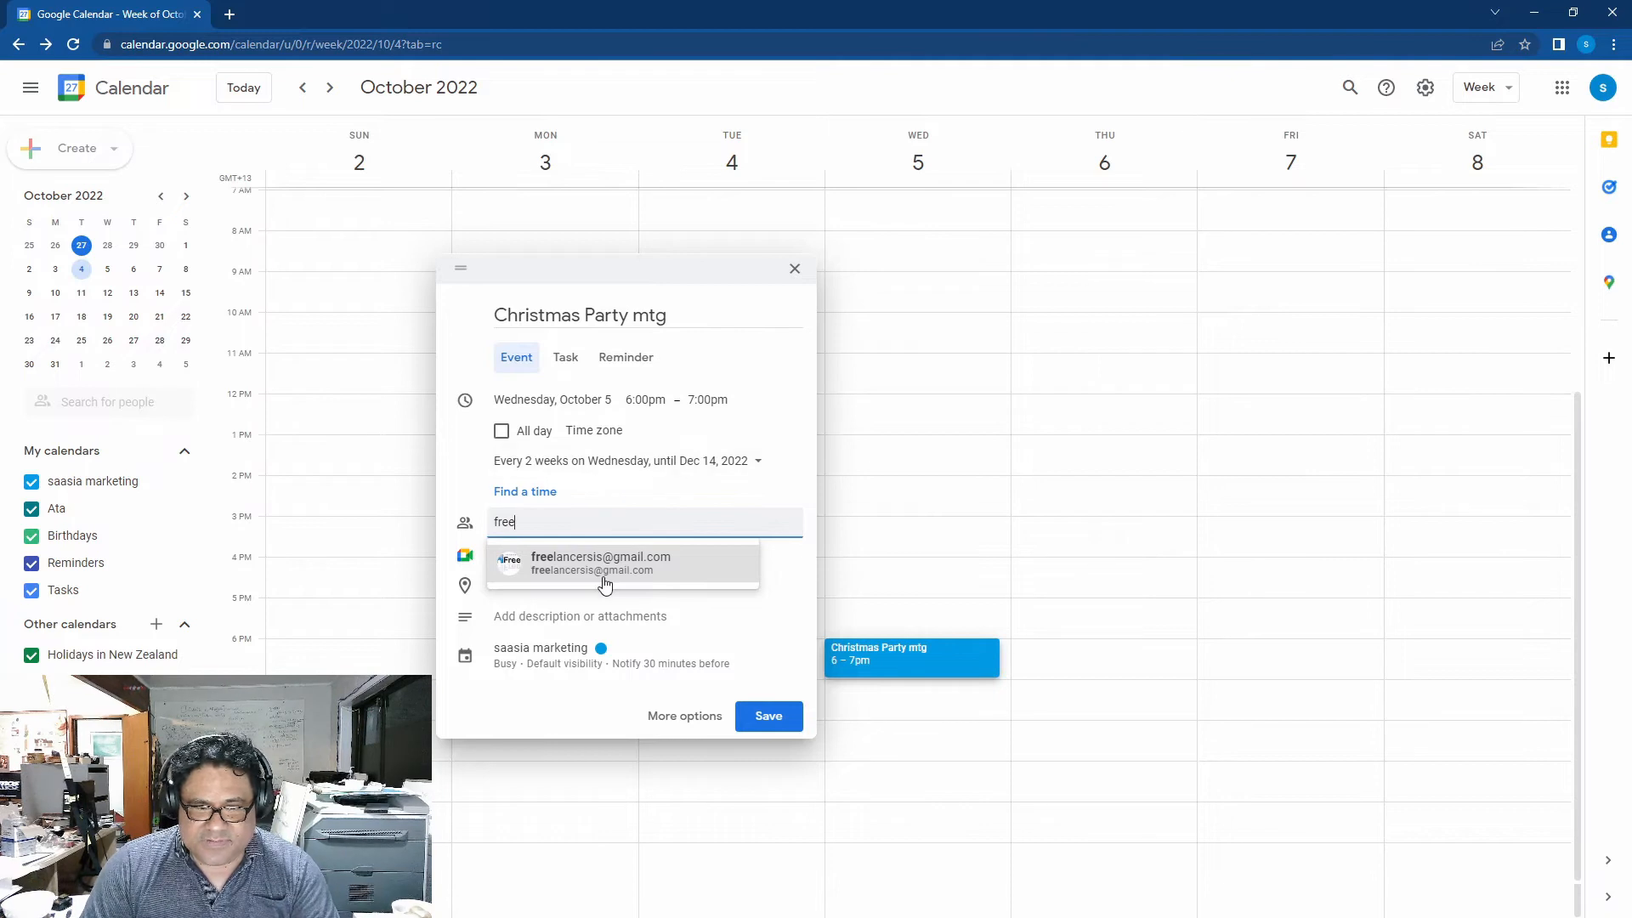
{"action": "left_click", "coordinate": [604, 572]}
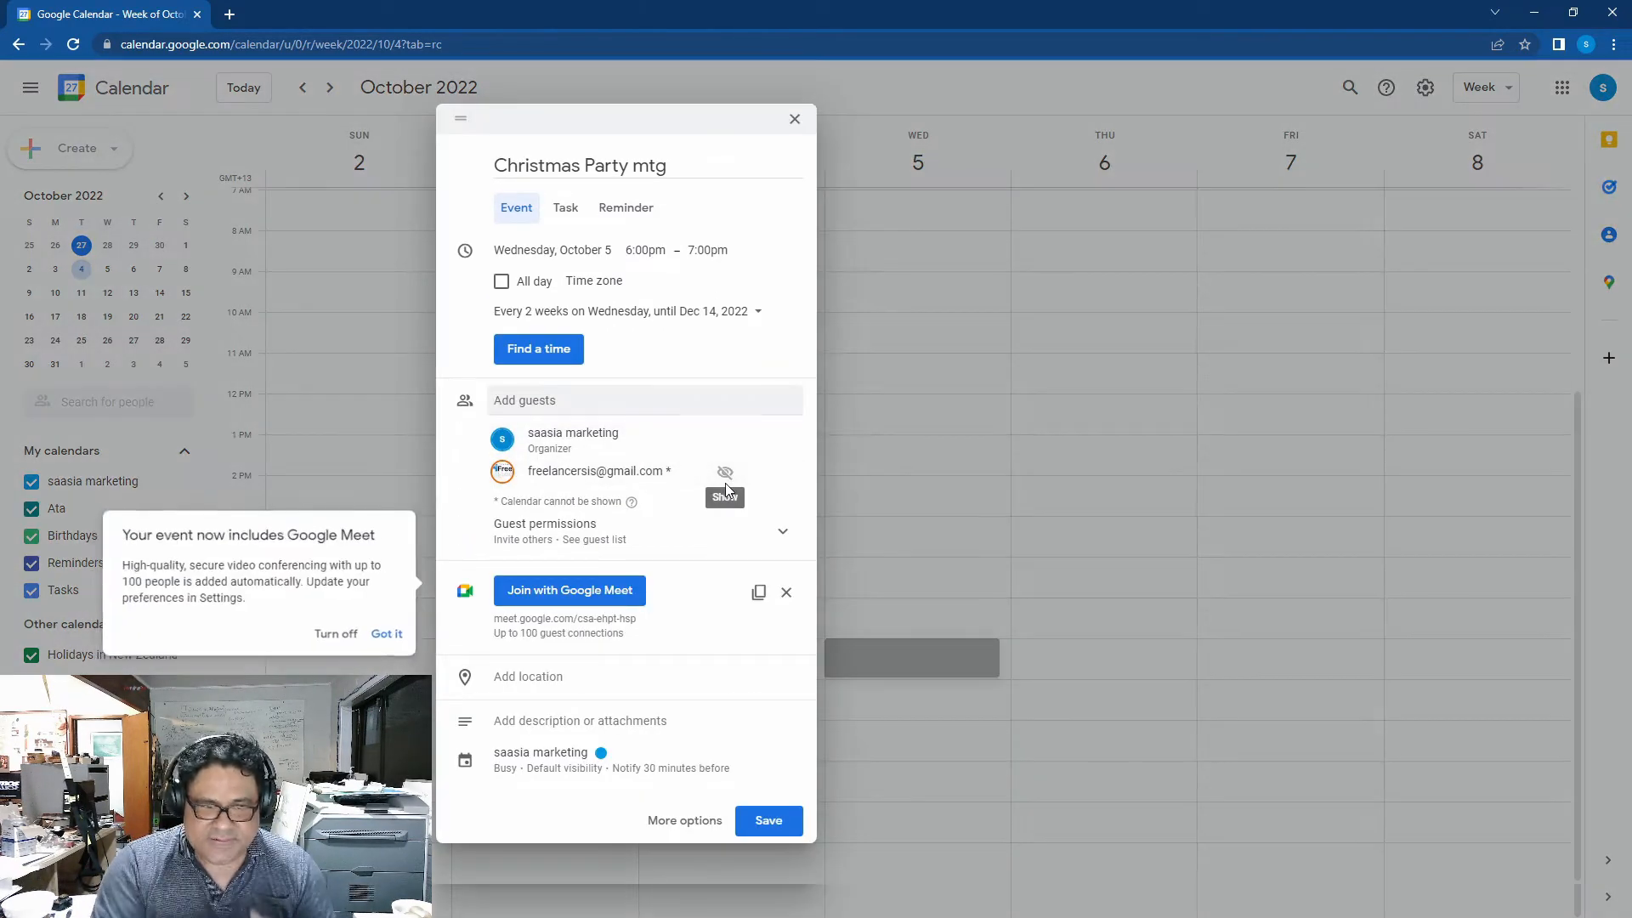
{"action": "left_click", "coordinate": [338, 636]}
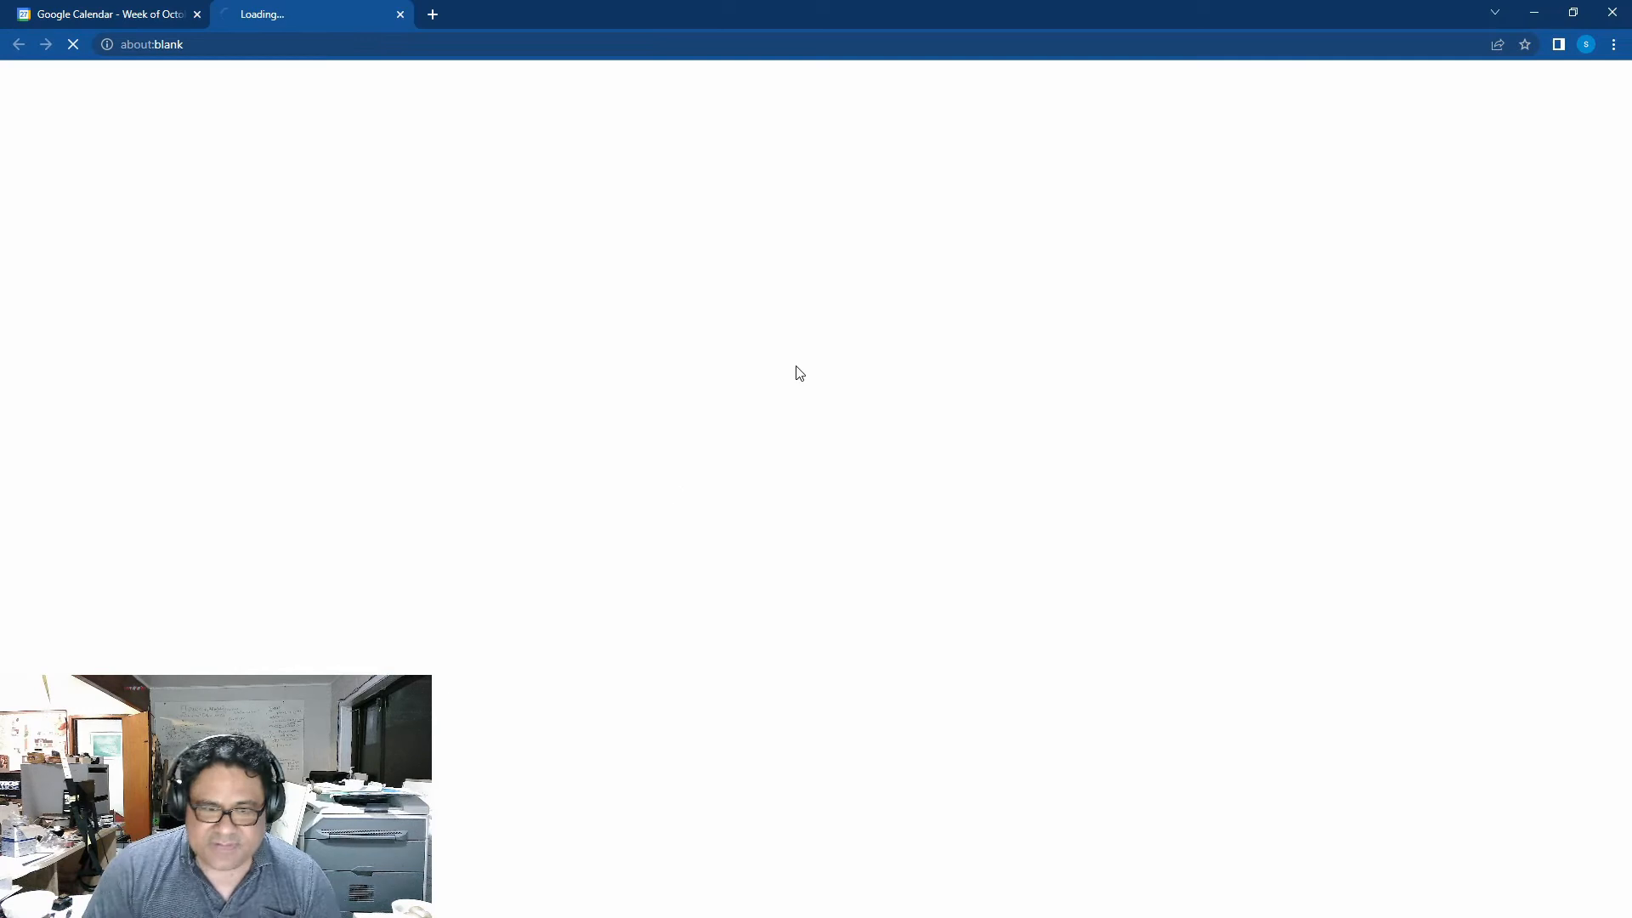
{"action": "left_click", "coordinate": [398, 14]}
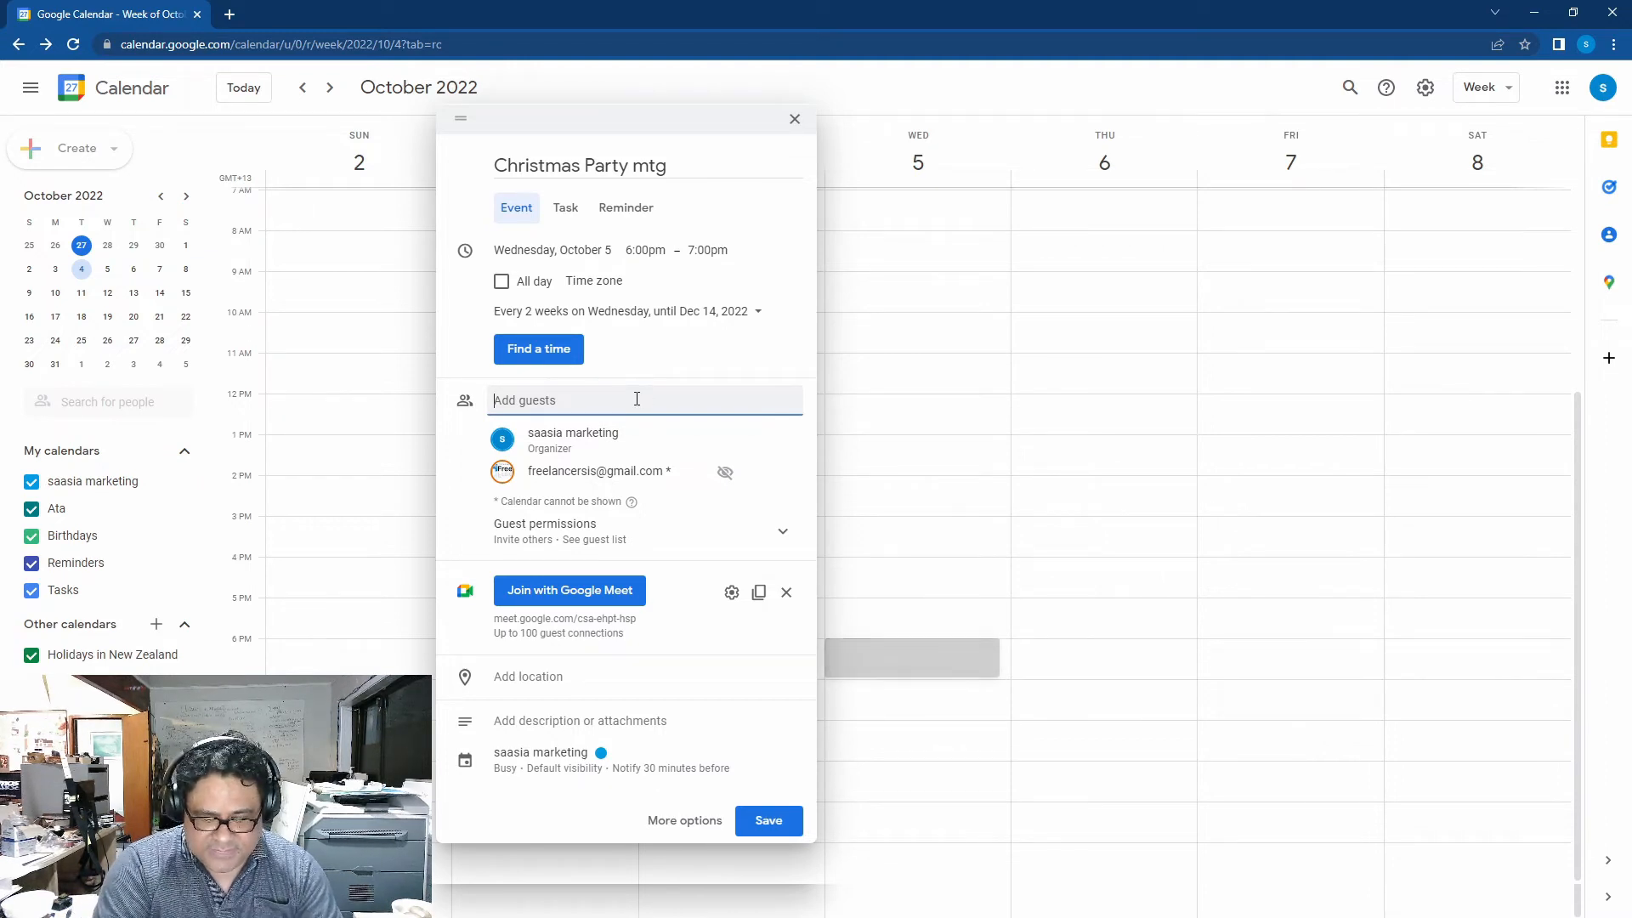
{"action": "type", "text": "l"}
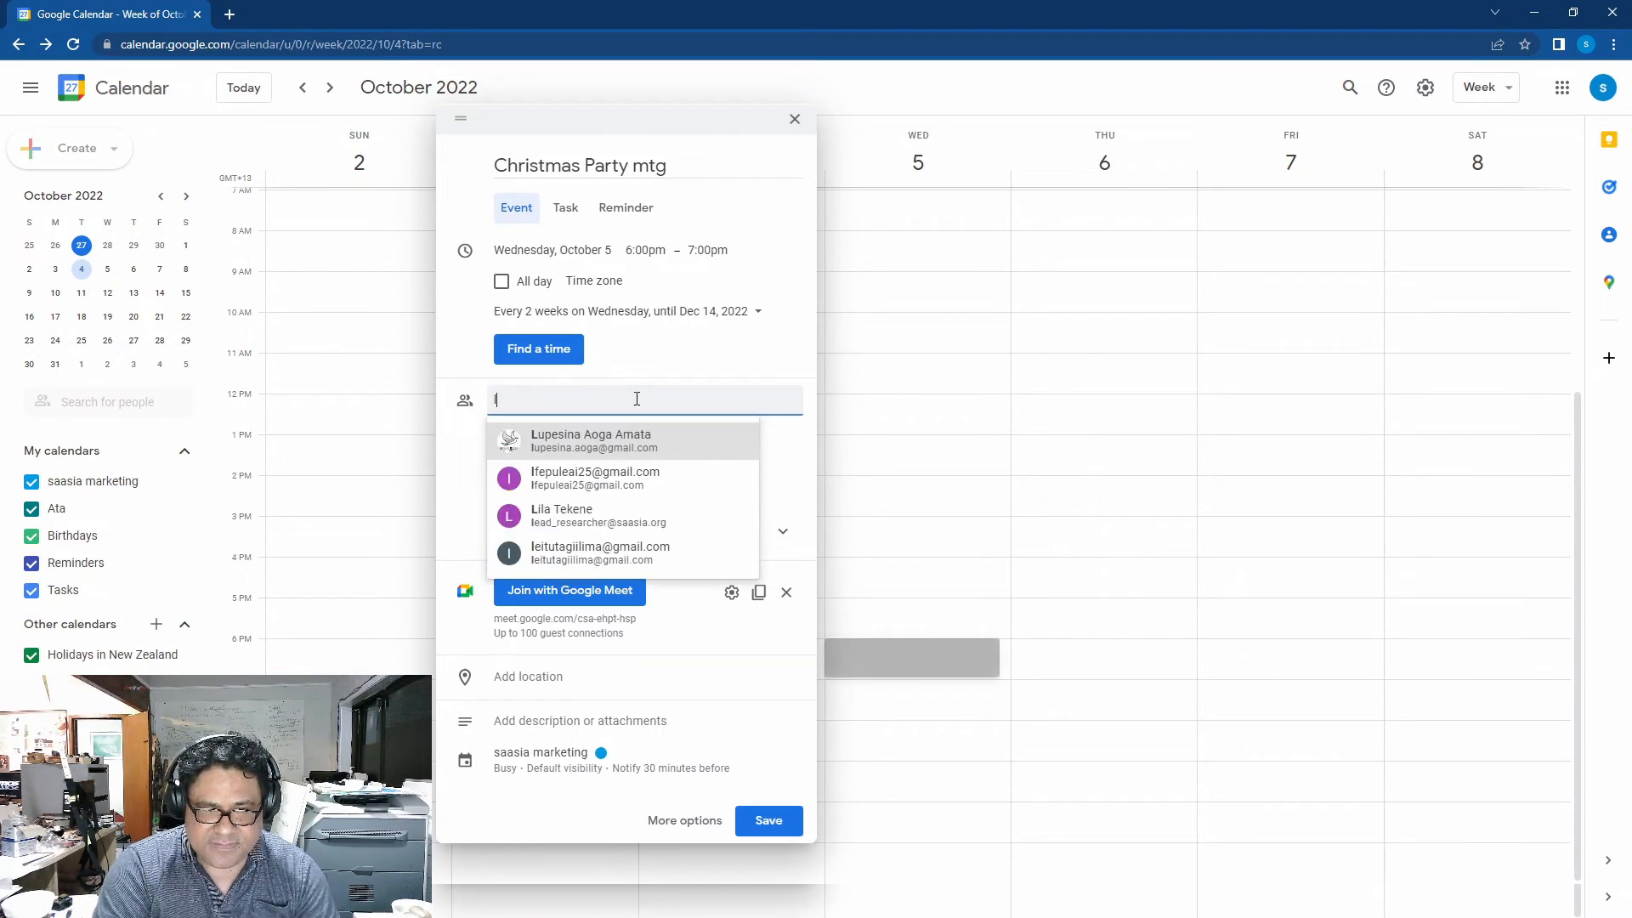
{"action": "type", "text": "upe"}
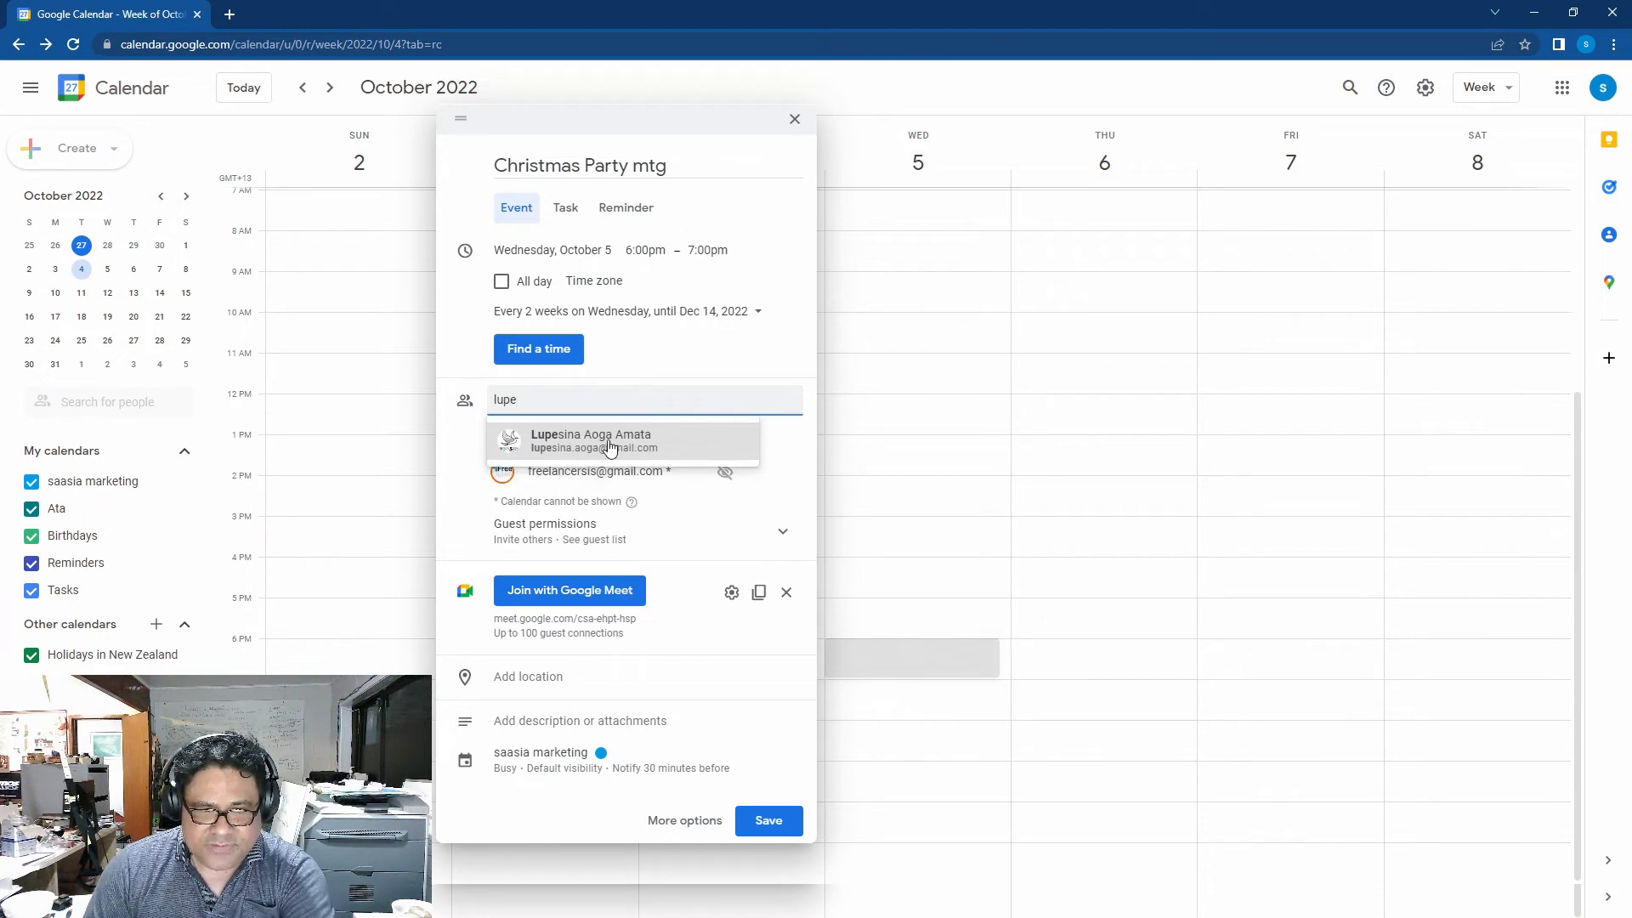
{"action": "left_click", "coordinate": [659, 444]}
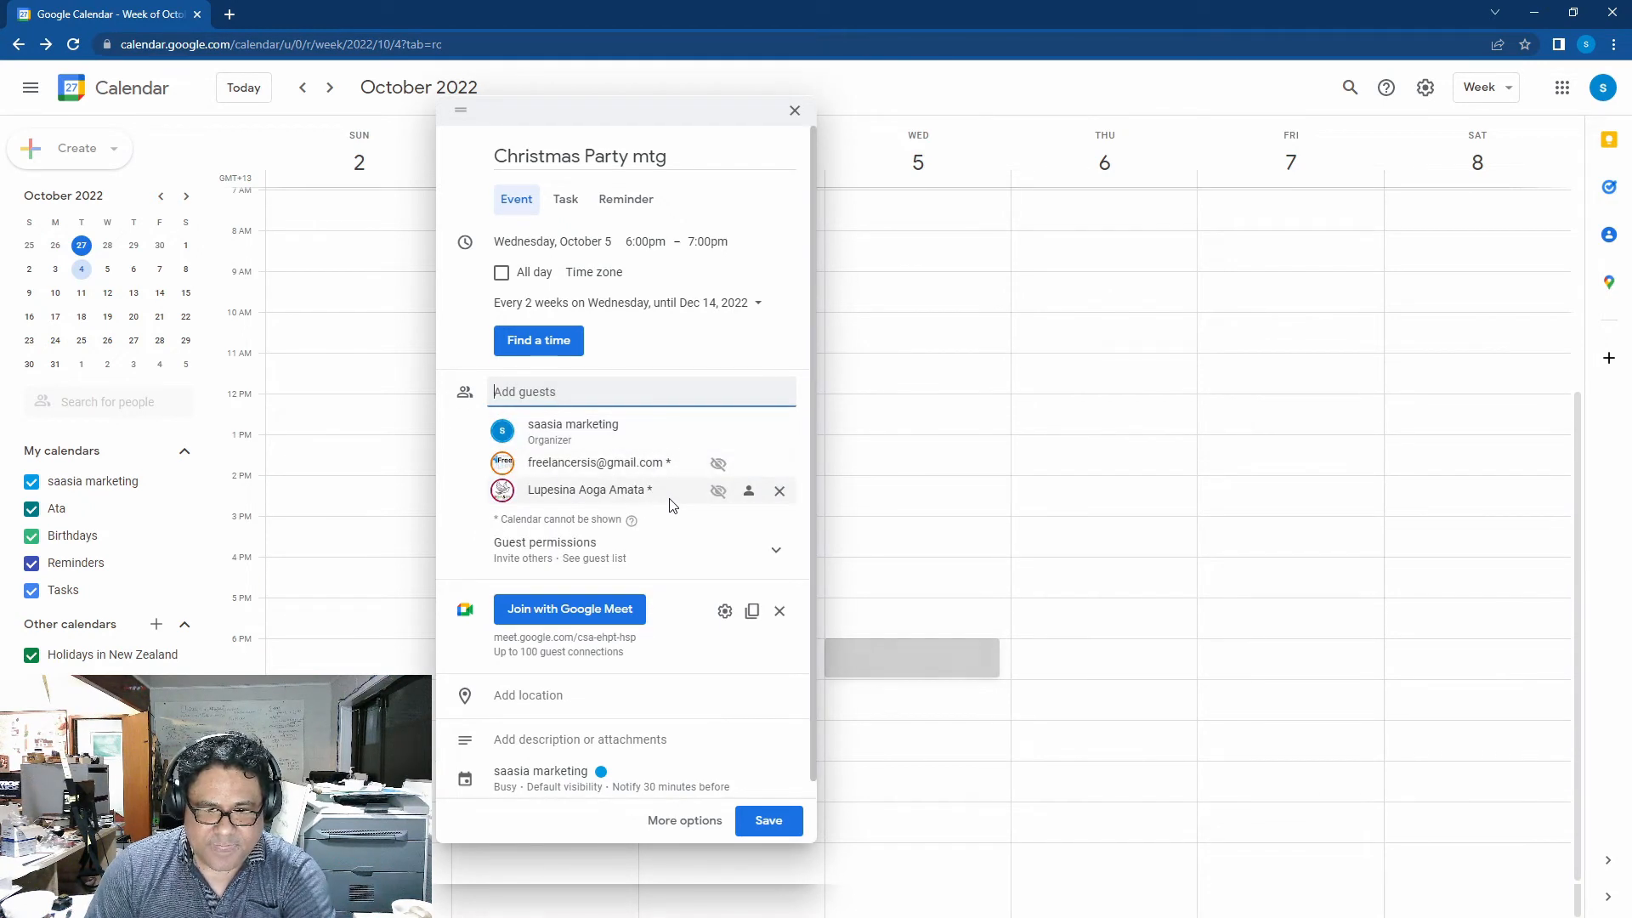
{"action": "left_click", "coordinate": [779, 496]}
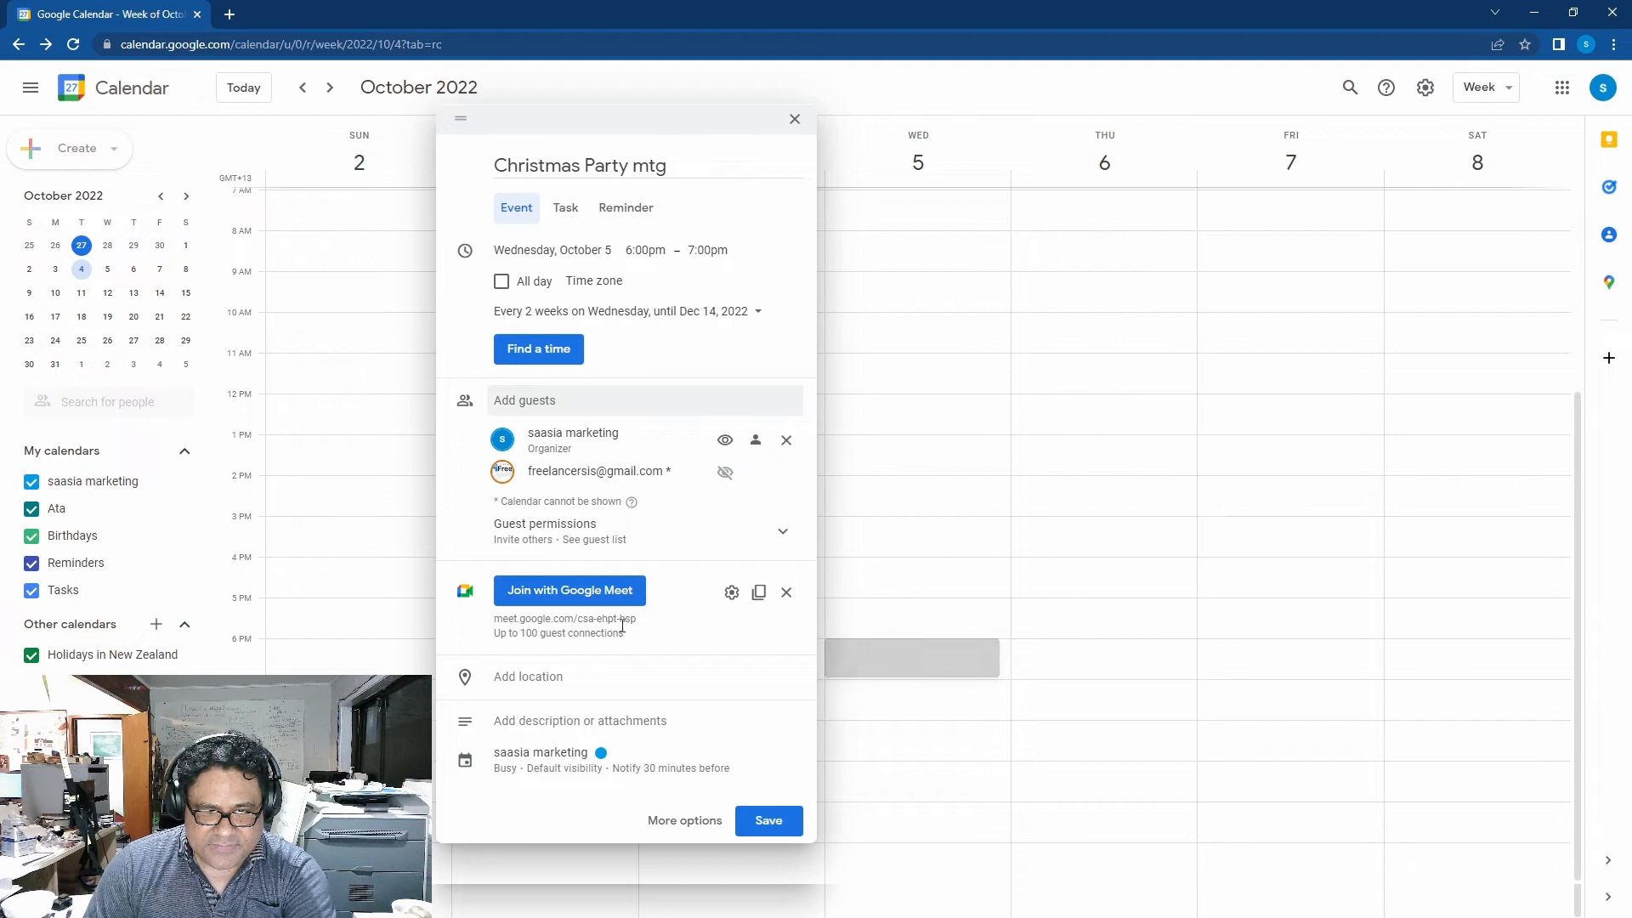
Add the event description "Agenda" followed by a bulleted list with the items "Manatu Mumua" and "Manatu lua".
{"action": "left_click", "coordinate": [585, 680]}
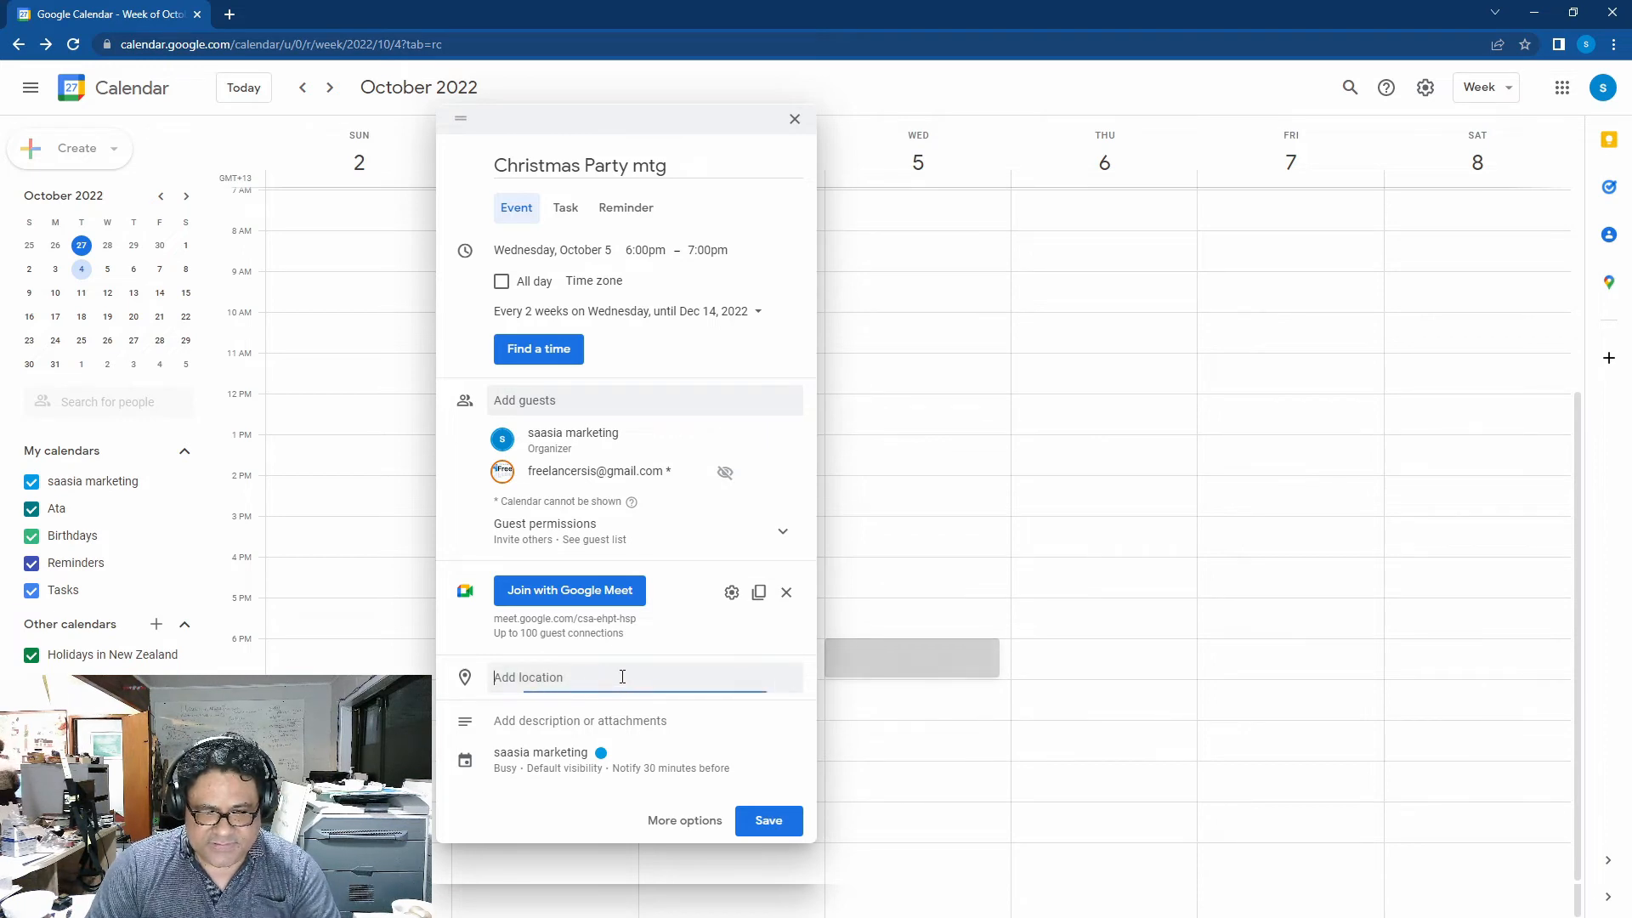
{"action": "left_click", "coordinate": [557, 731]}
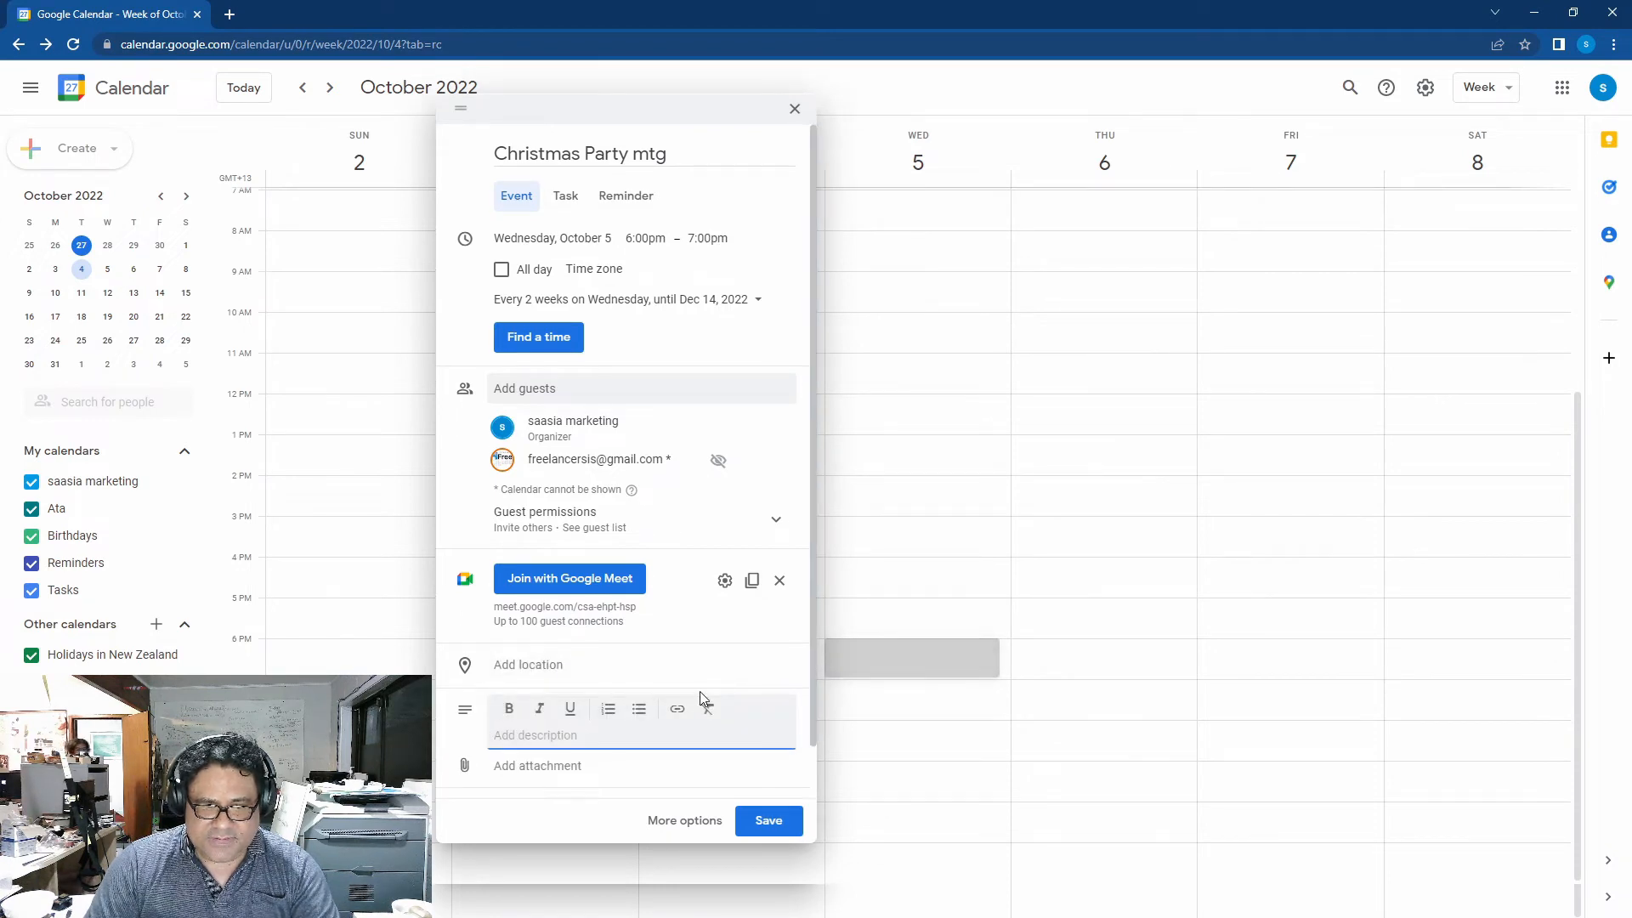
{"action": "type", "text": "A"}
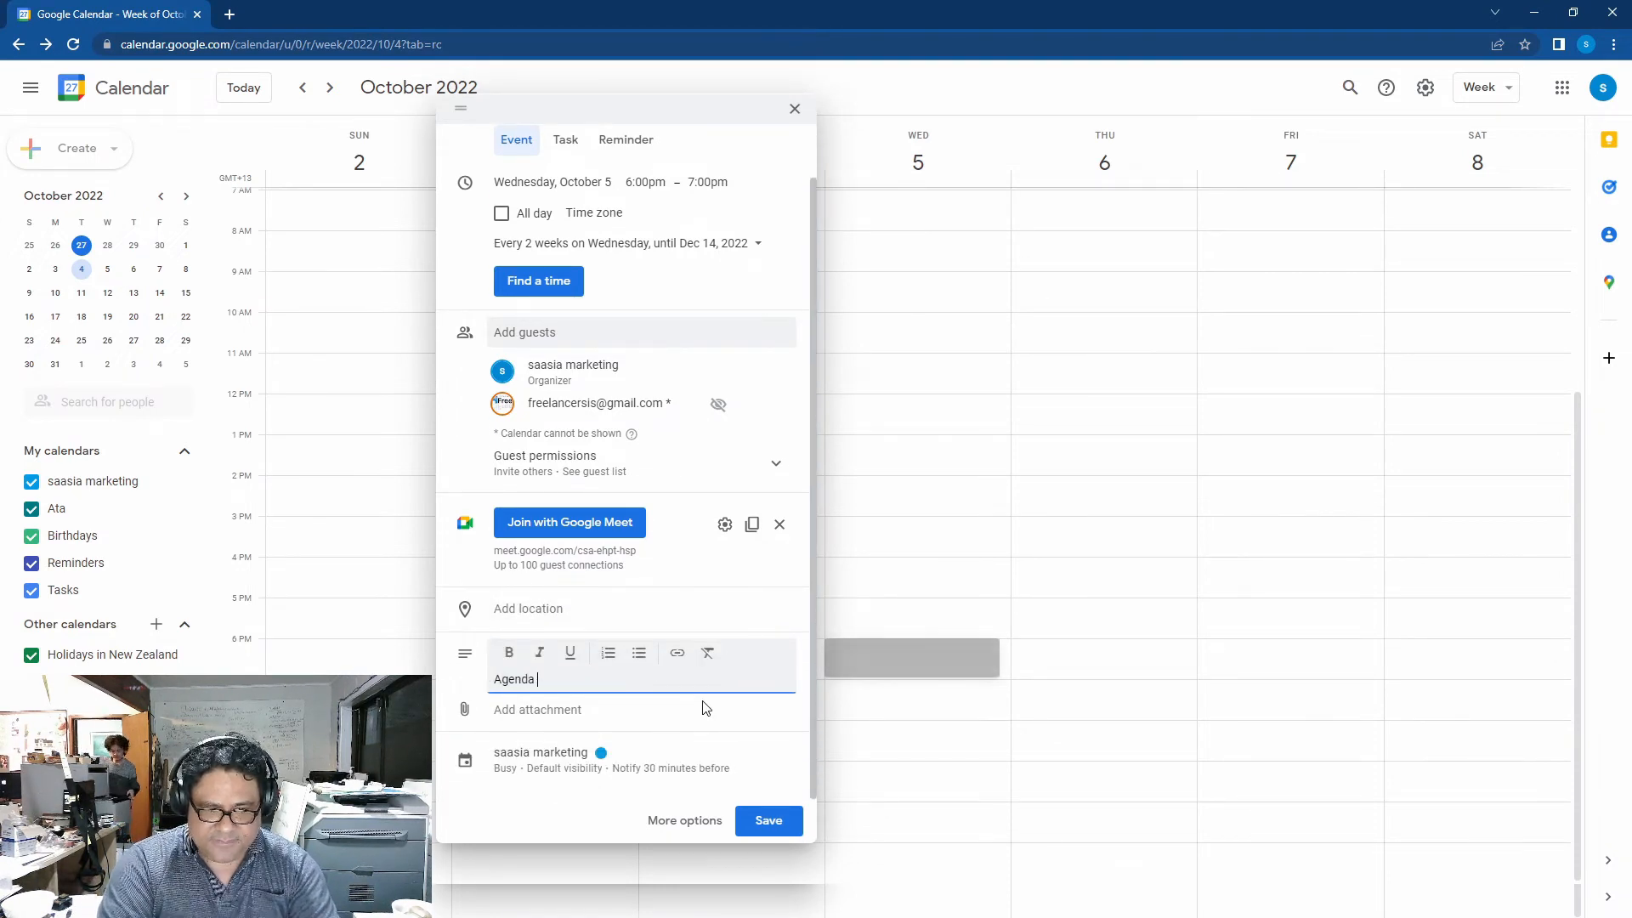
{"action": "type", "text": "genda"}
{"action": "key", "text": "Return"}
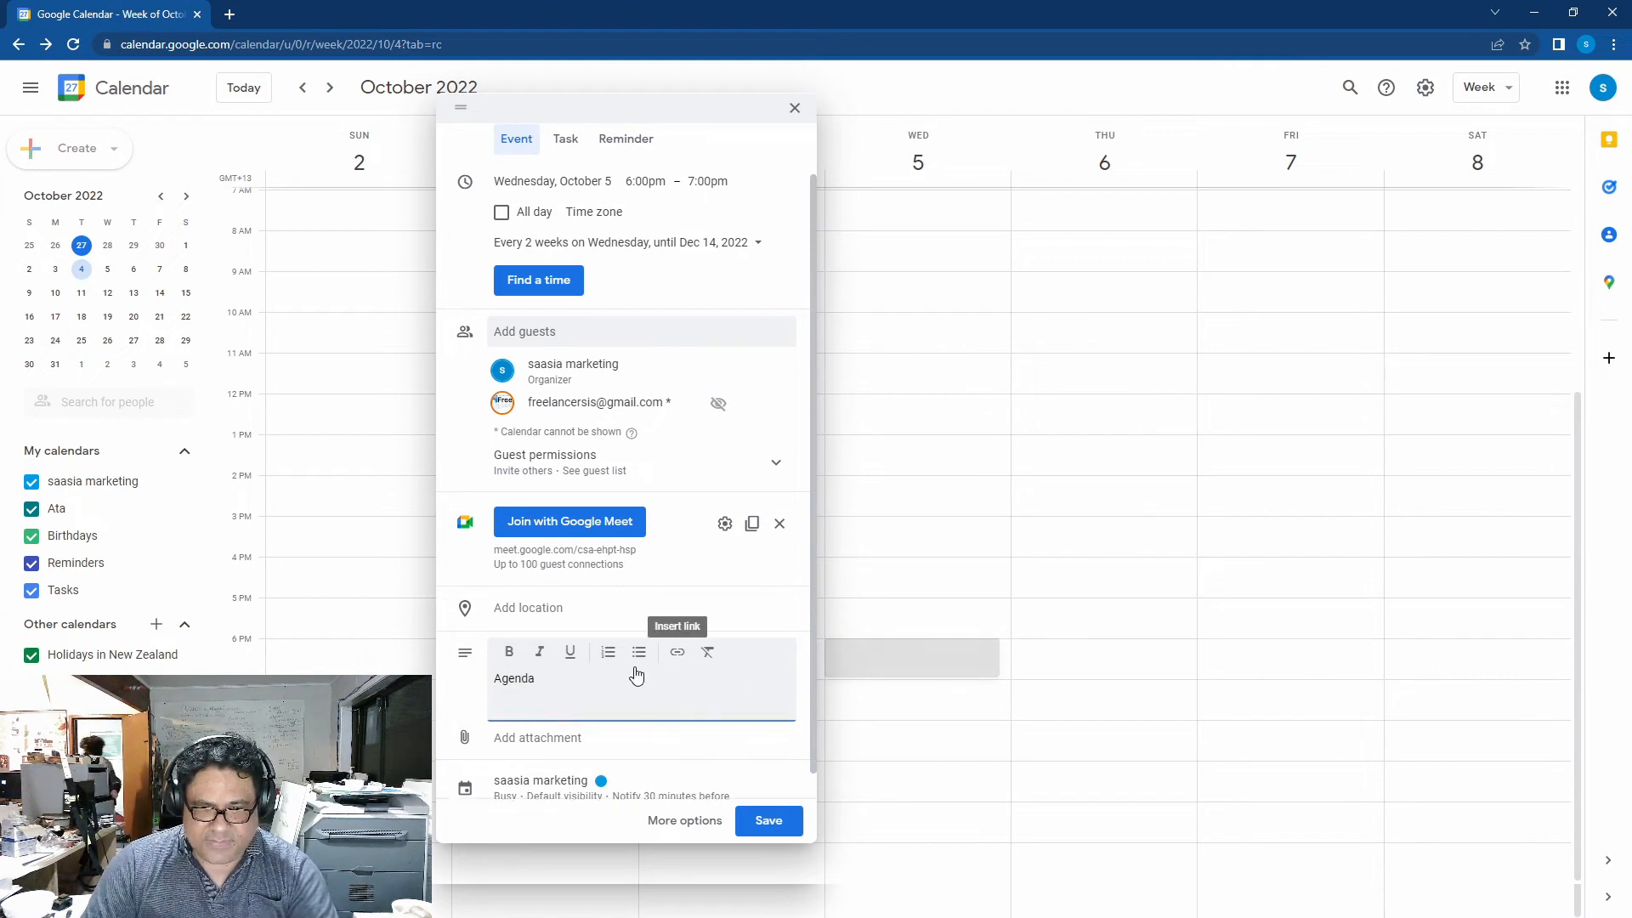
{"action": "left_click", "coordinate": [639, 653]}
{"action": "type", "text": "Manat"}
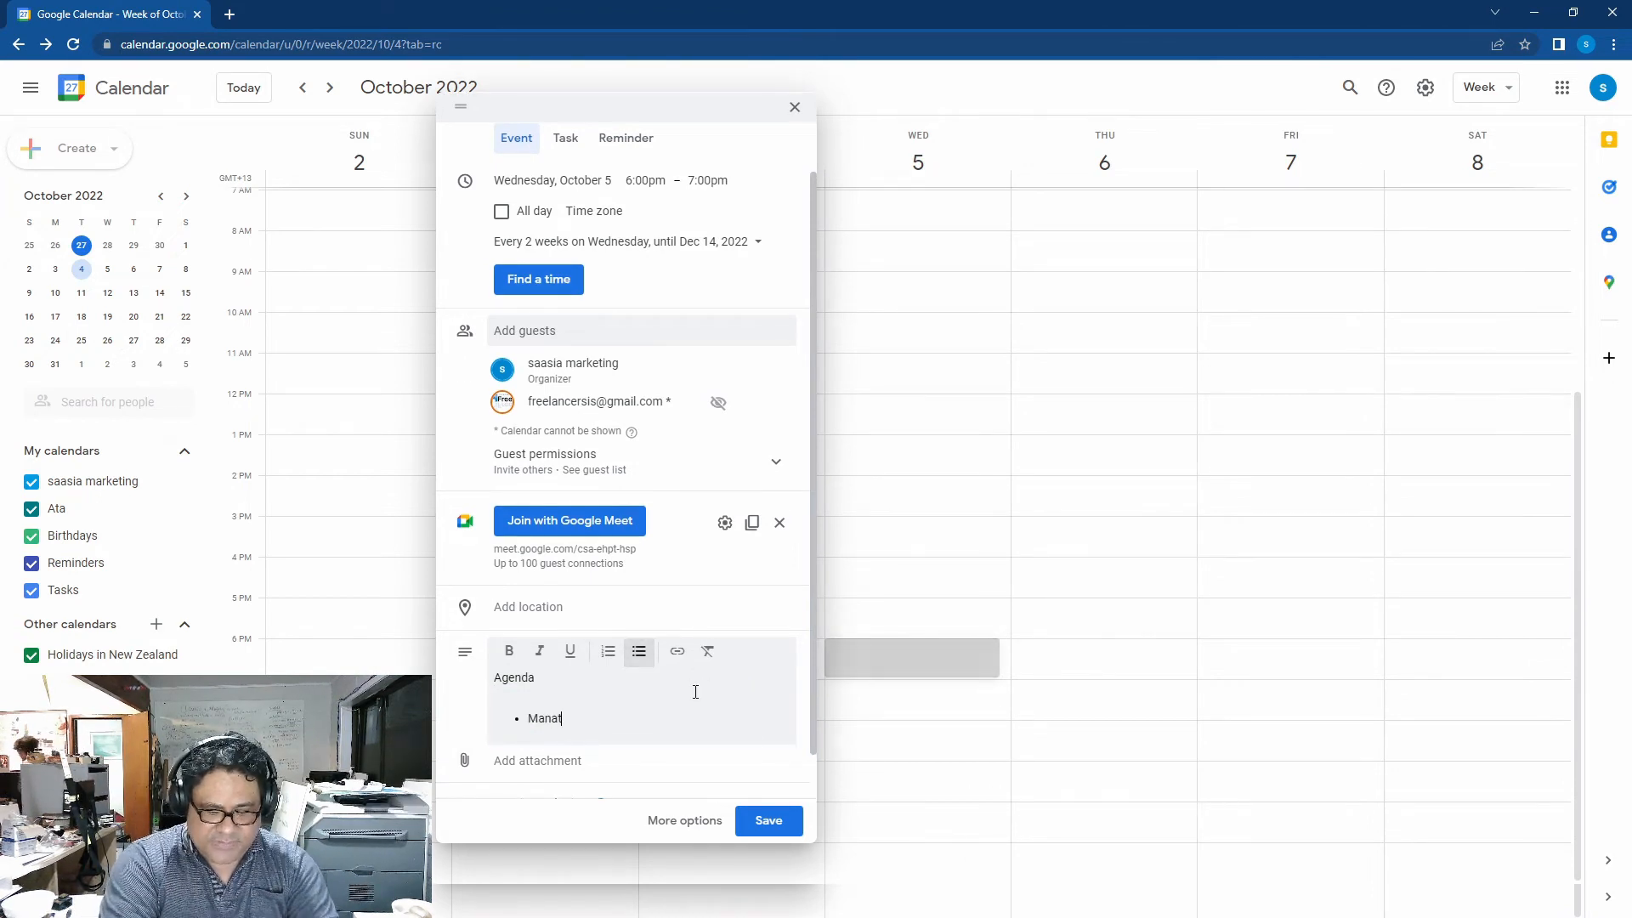
{"action": "type", "text": "u Mumua"}
{"action": "key", "text": "Return"}
{"action": "type", "text": "Manatu lua"}
{"action": "scroll", "coordinate": [662, 679], "scroll_direction": "down", "scroll_amount": 2}
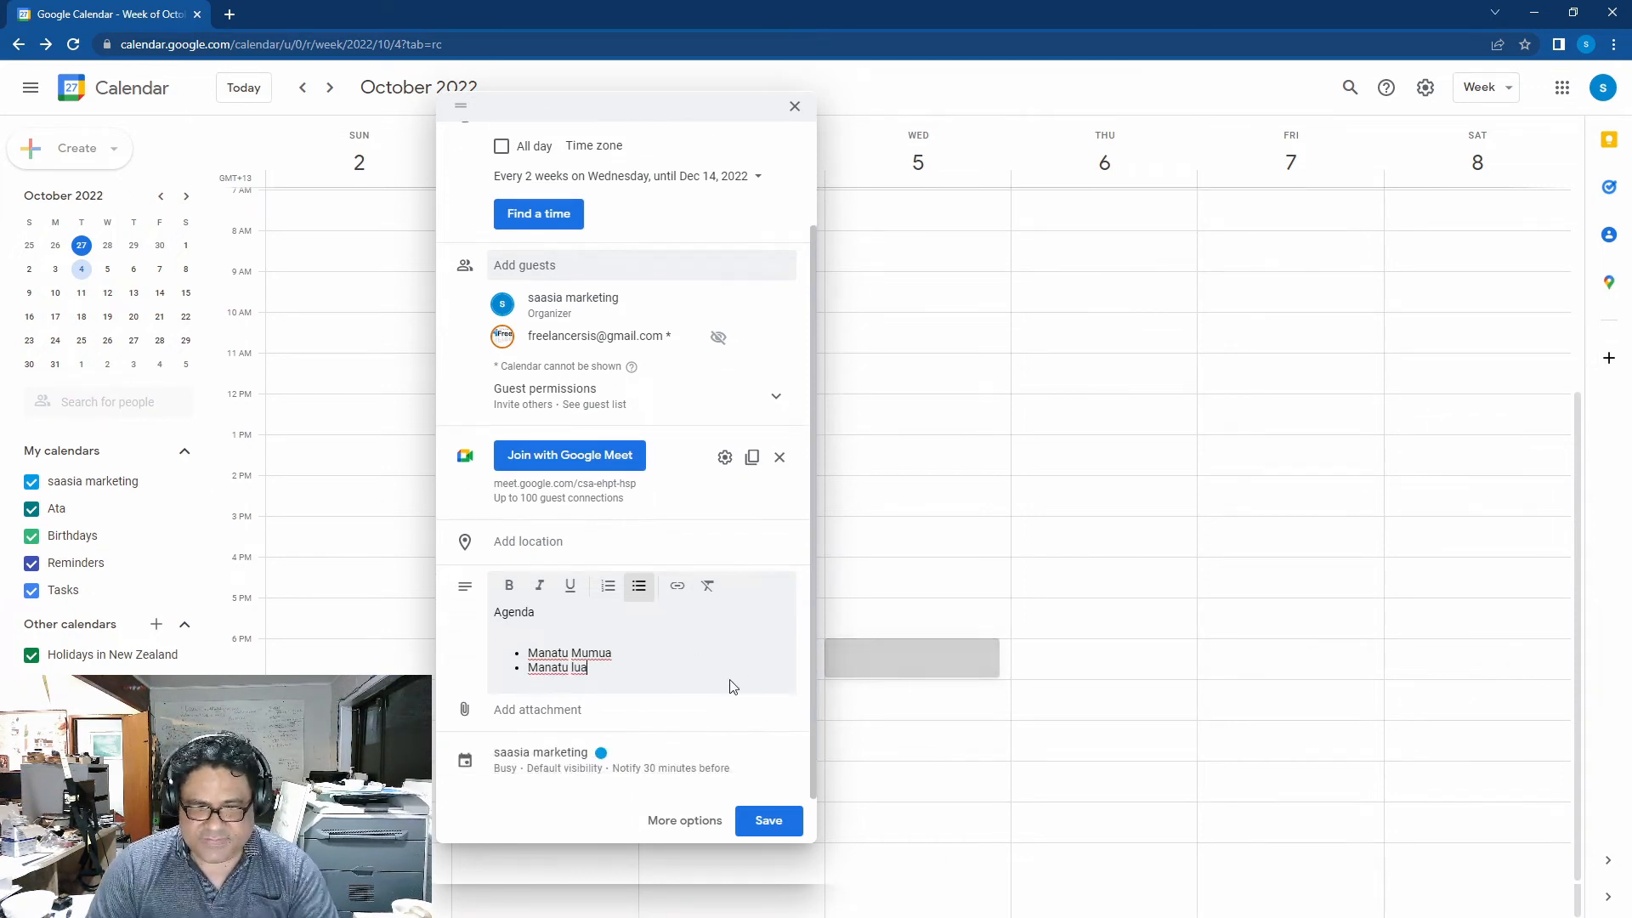
Open the event's full details and change the notification type to Email.
{"action": "left_click", "coordinate": [682, 821]}
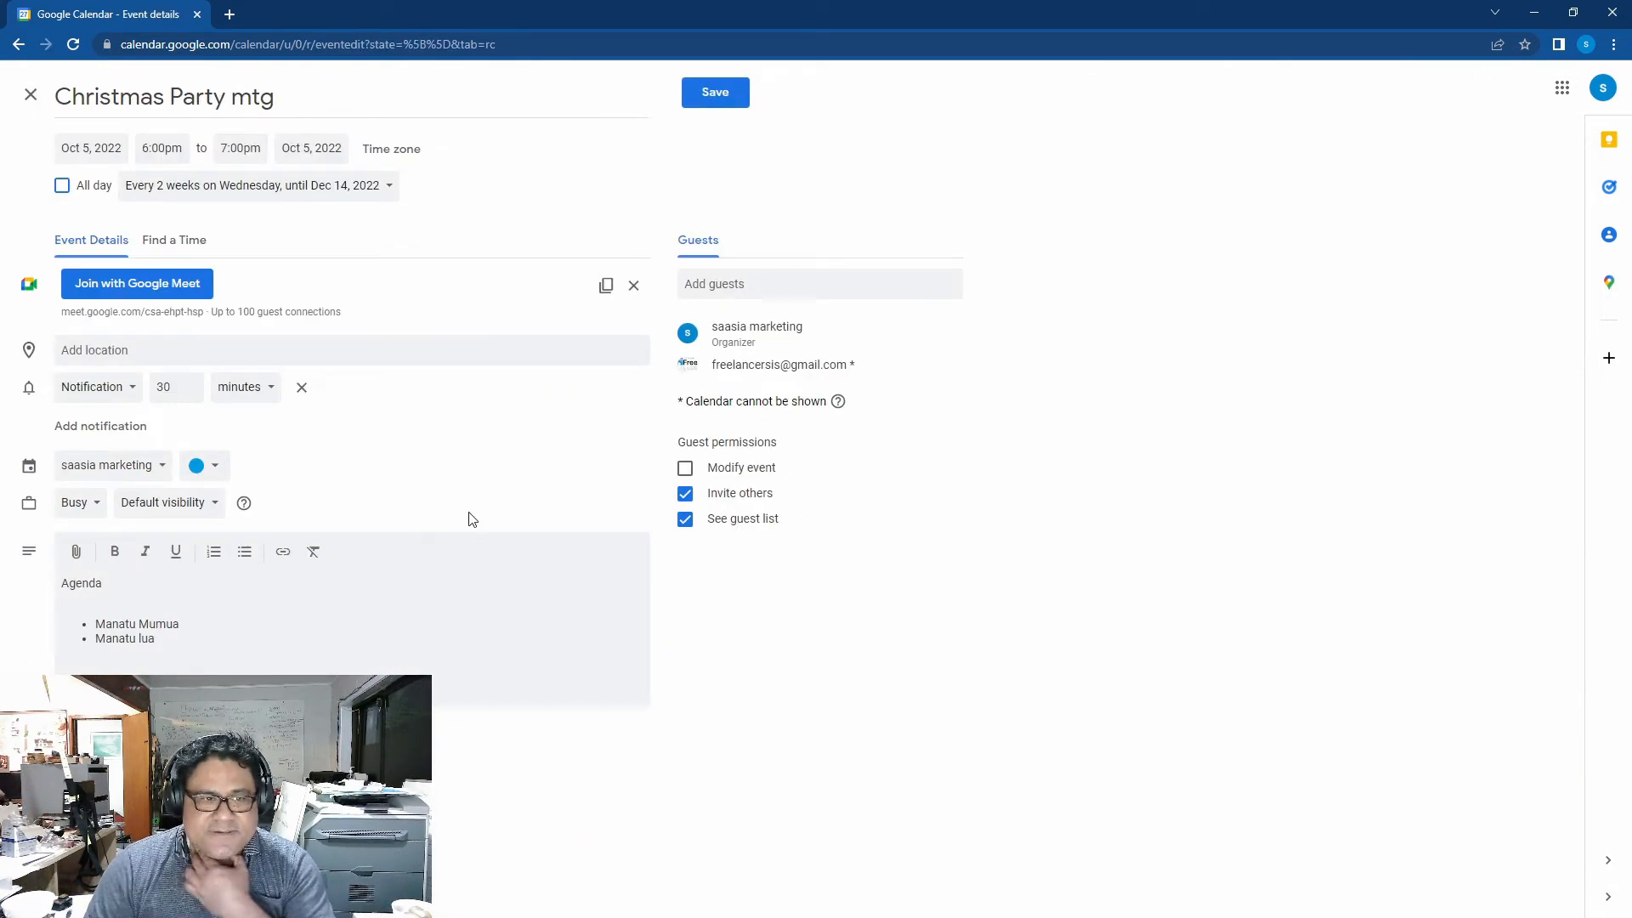
{"action": "left_click", "coordinate": [128, 389]}
{"action": "left_click", "coordinate": [95, 354]}
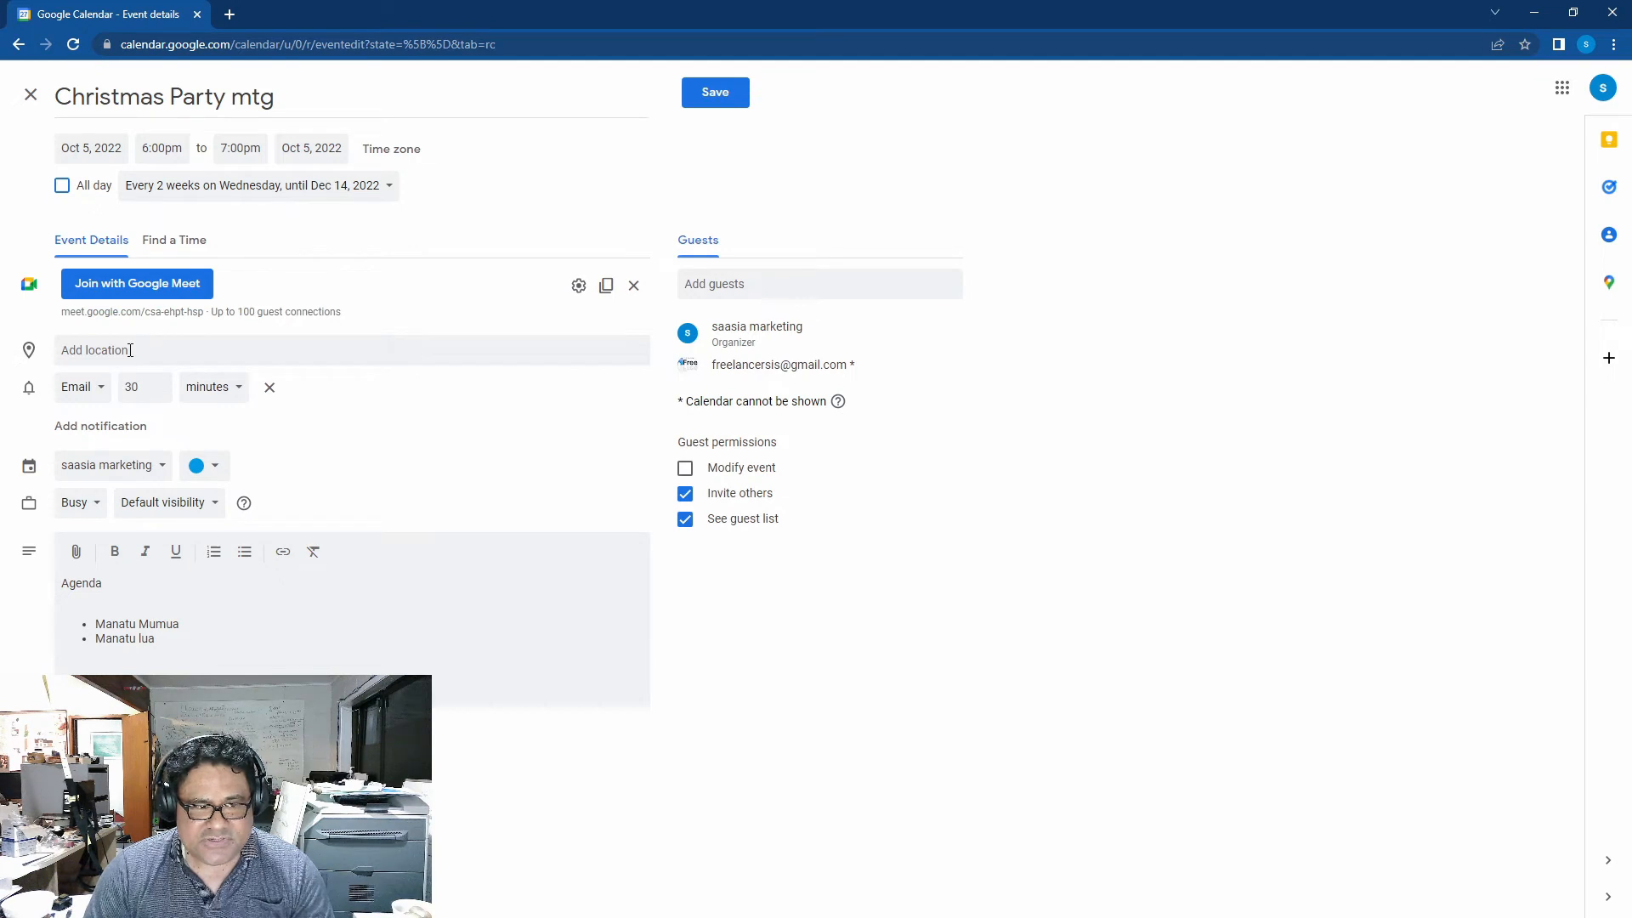
{"action": "left_click", "coordinate": [131, 350]}
{"action": "left_click", "coordinate": [498, 448]}
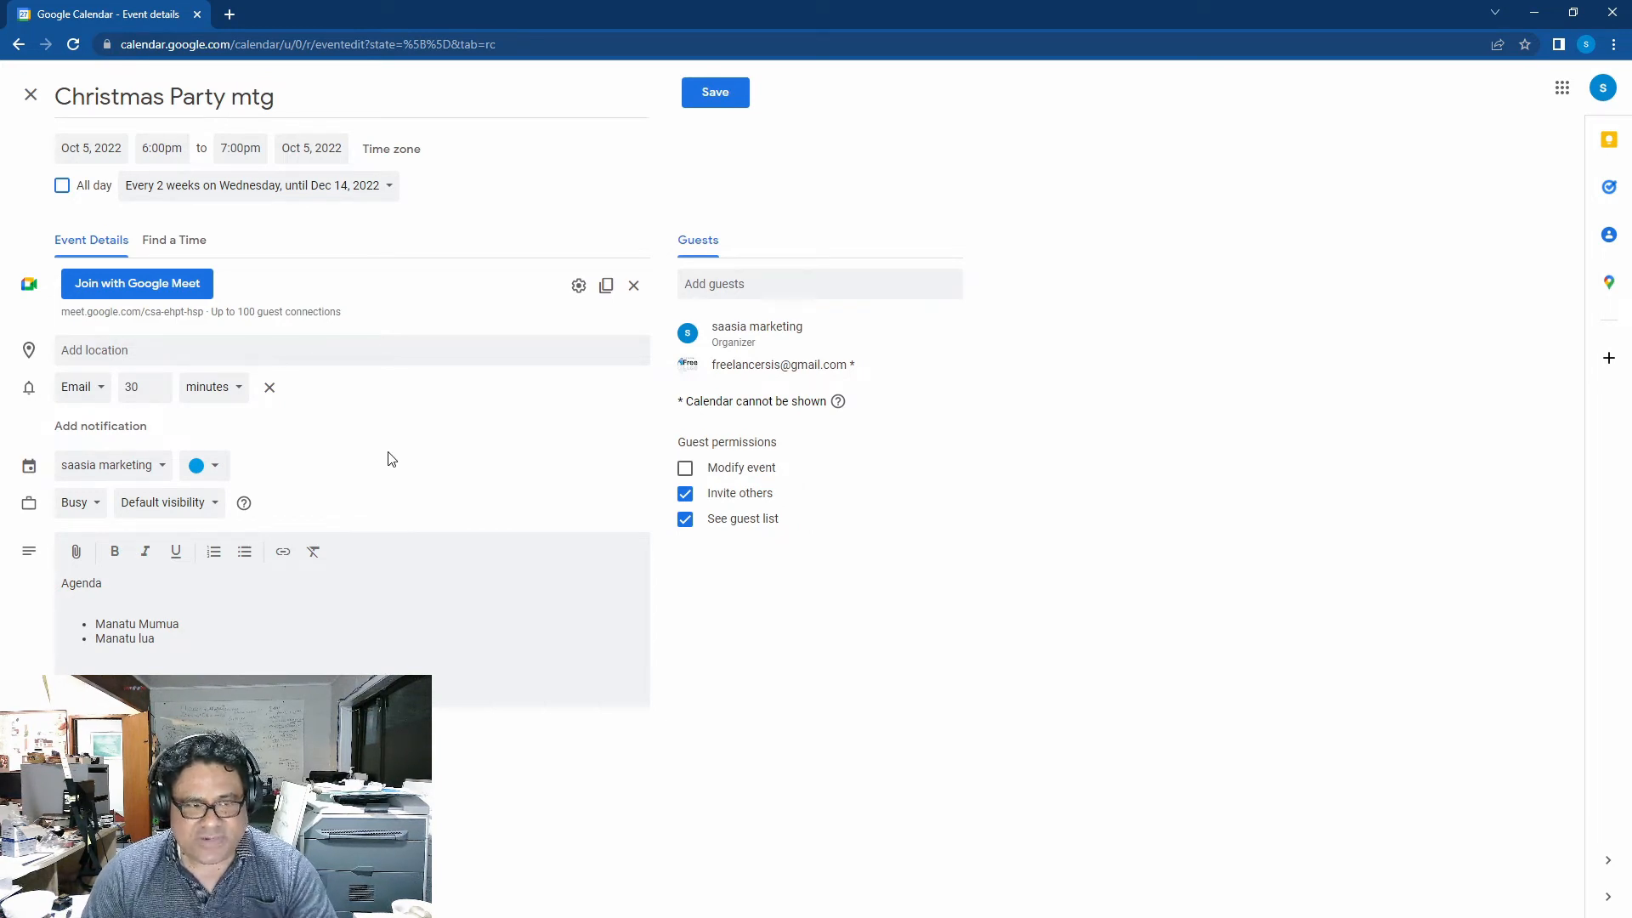
Set the email notification to 50 minutes before the event.
{"action": "double_click", "coordinate": [141, 387]}
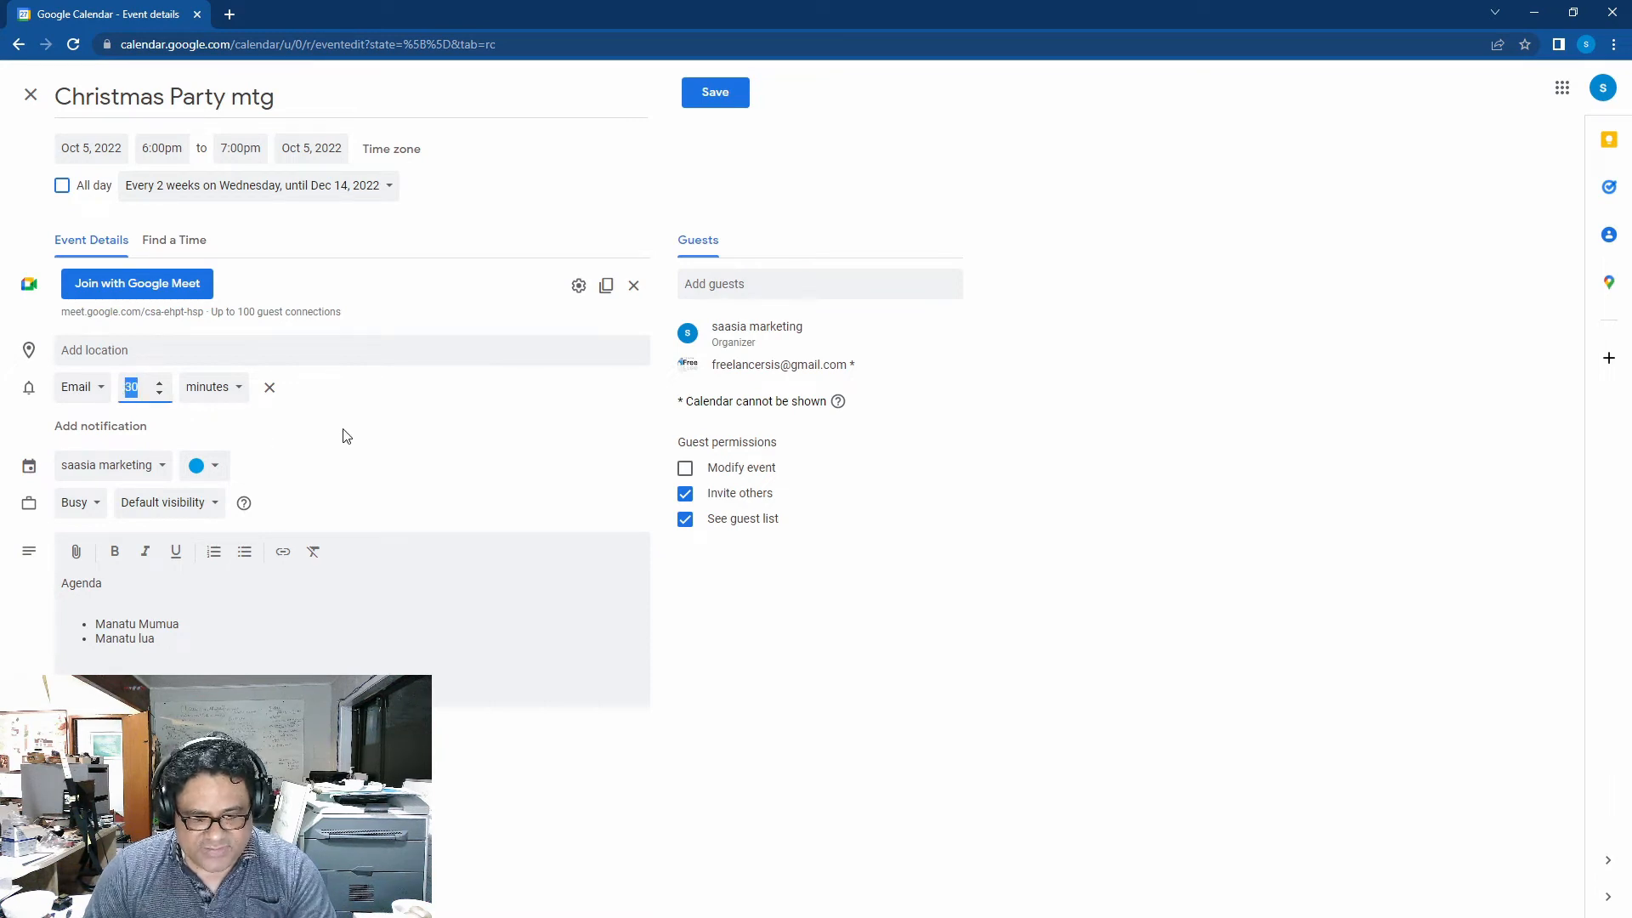
{"action": "type", "text": "50"}
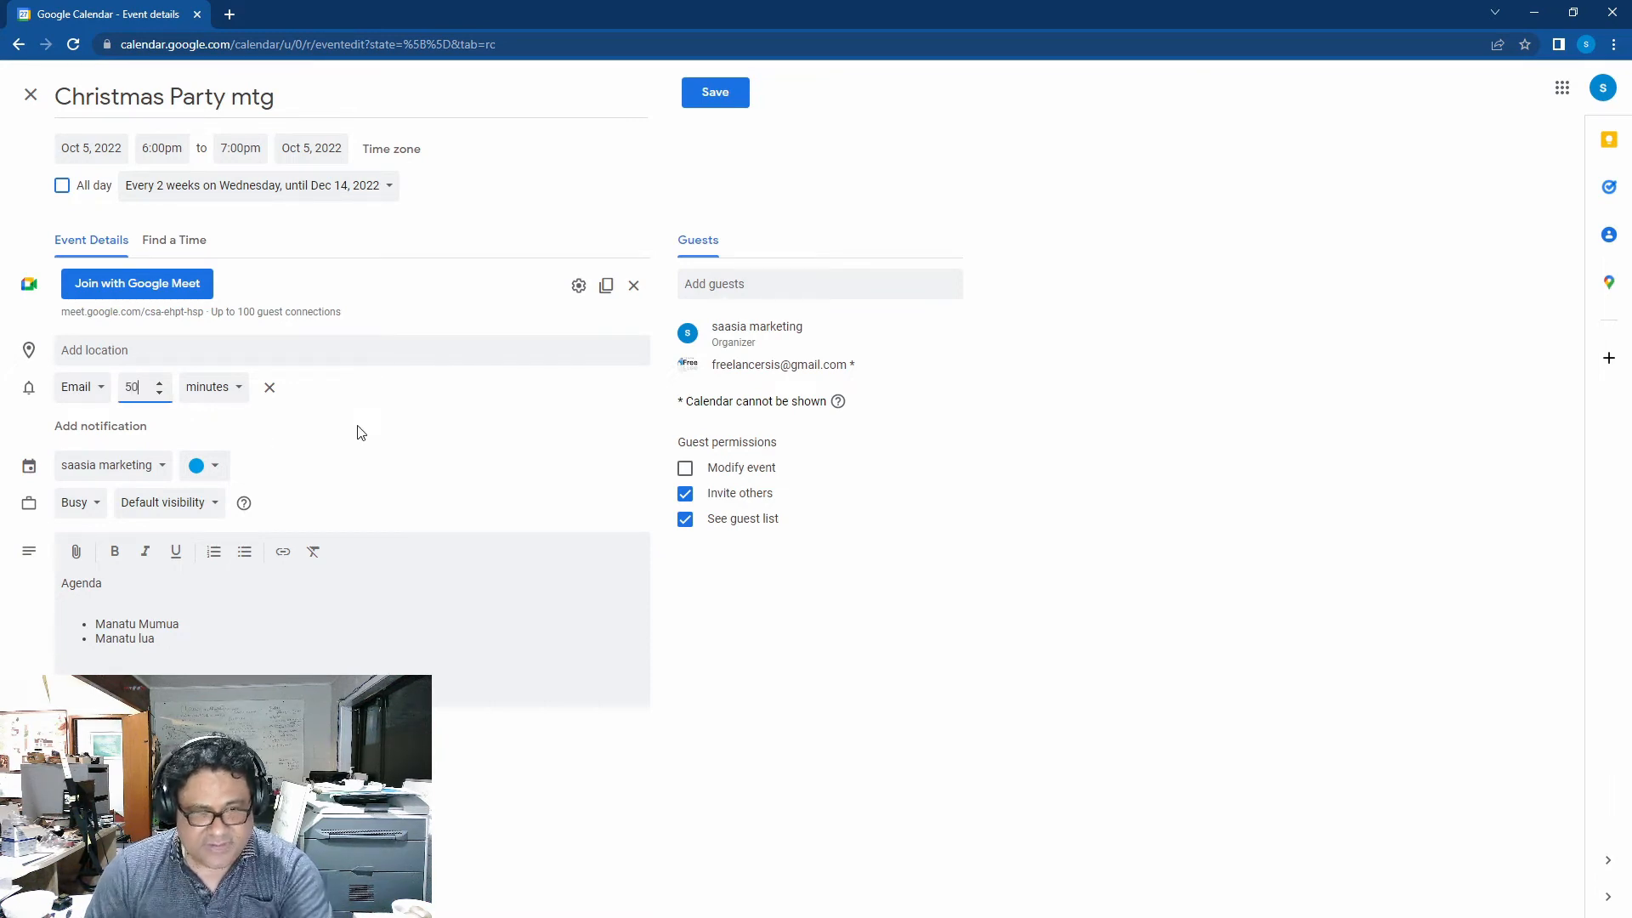
{"action": "left_click", "coordinate": [485, 451]}
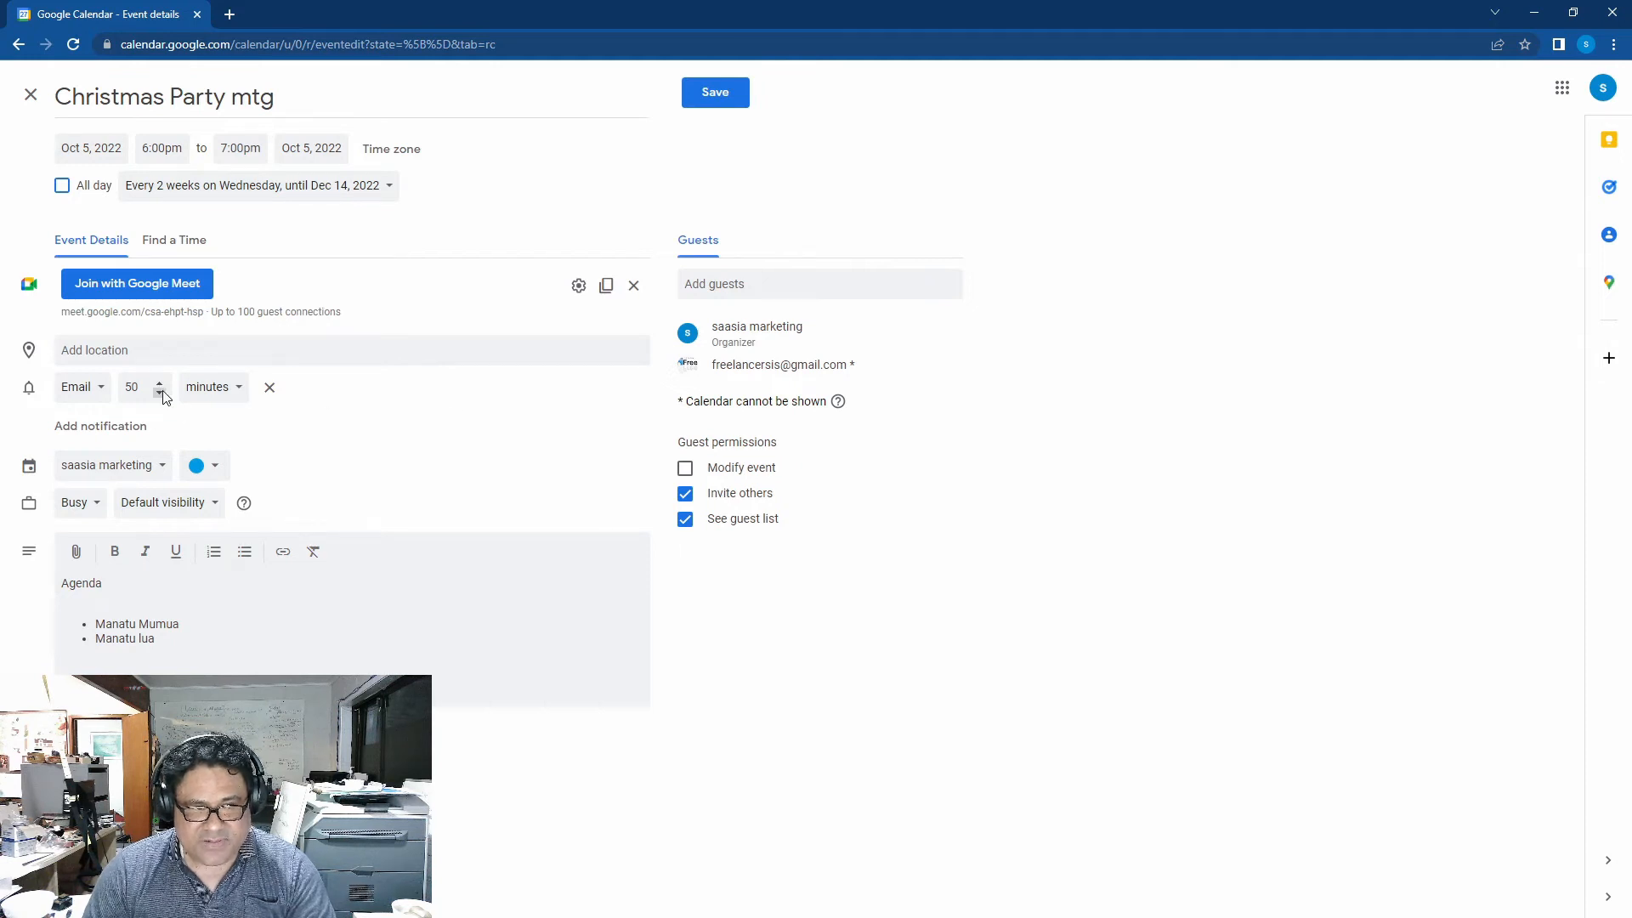
Set the email notification to 10 minutes before the event.
{"action": "double_click", "coordinate": [141, 387]}
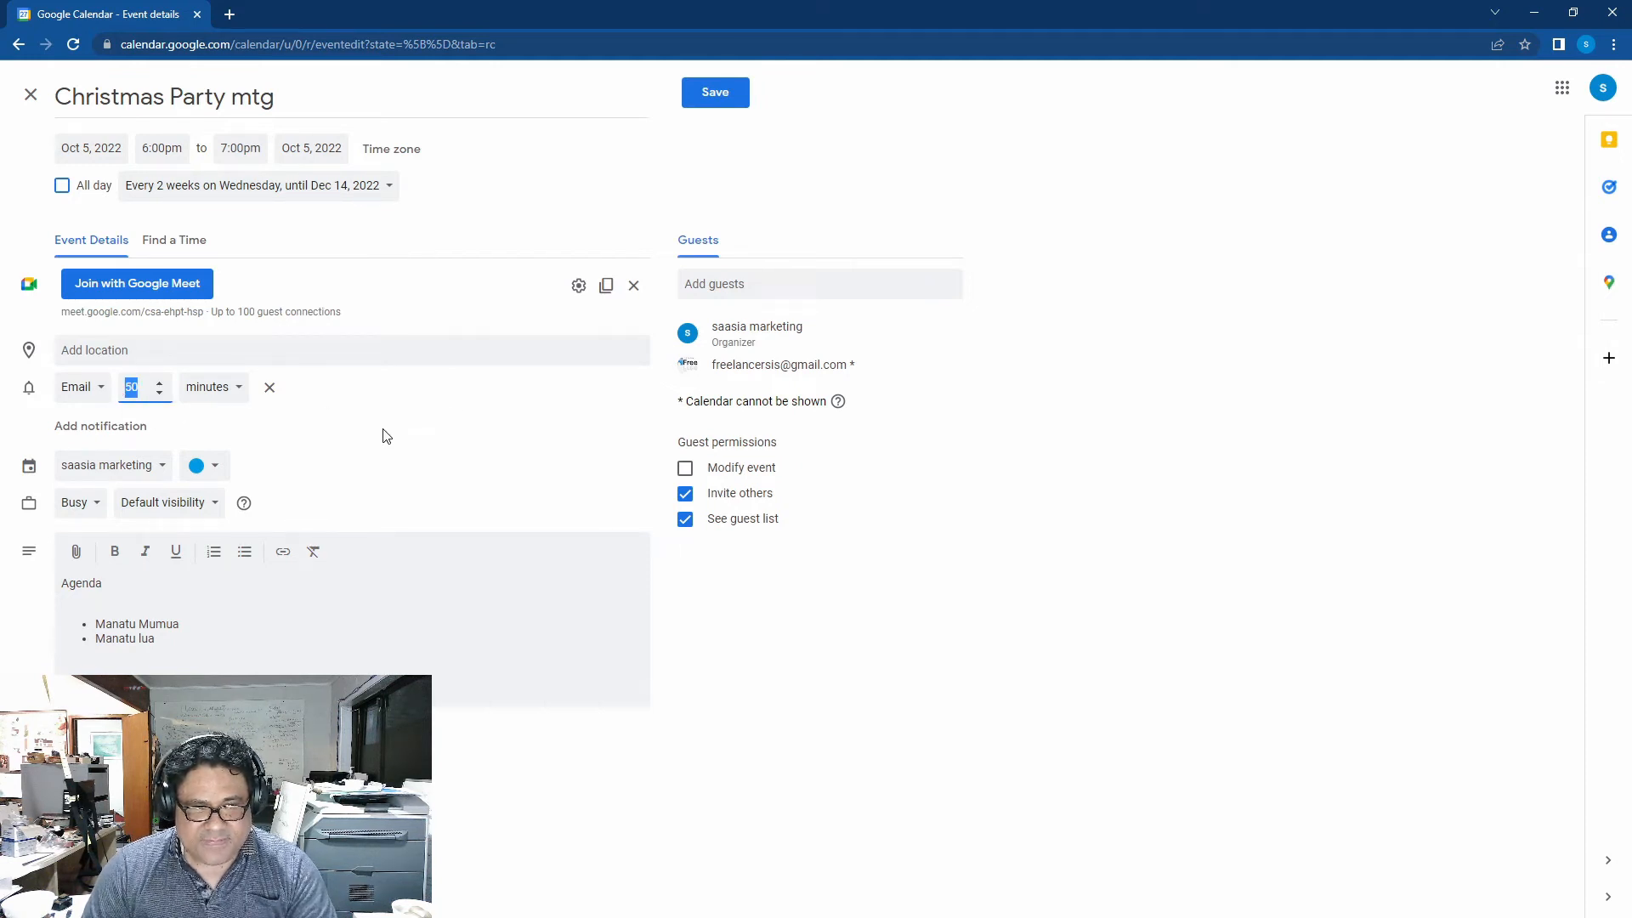
{"action": "type", "text": "10"}
{"action": "left_click", "coordinate": [464, 442]}
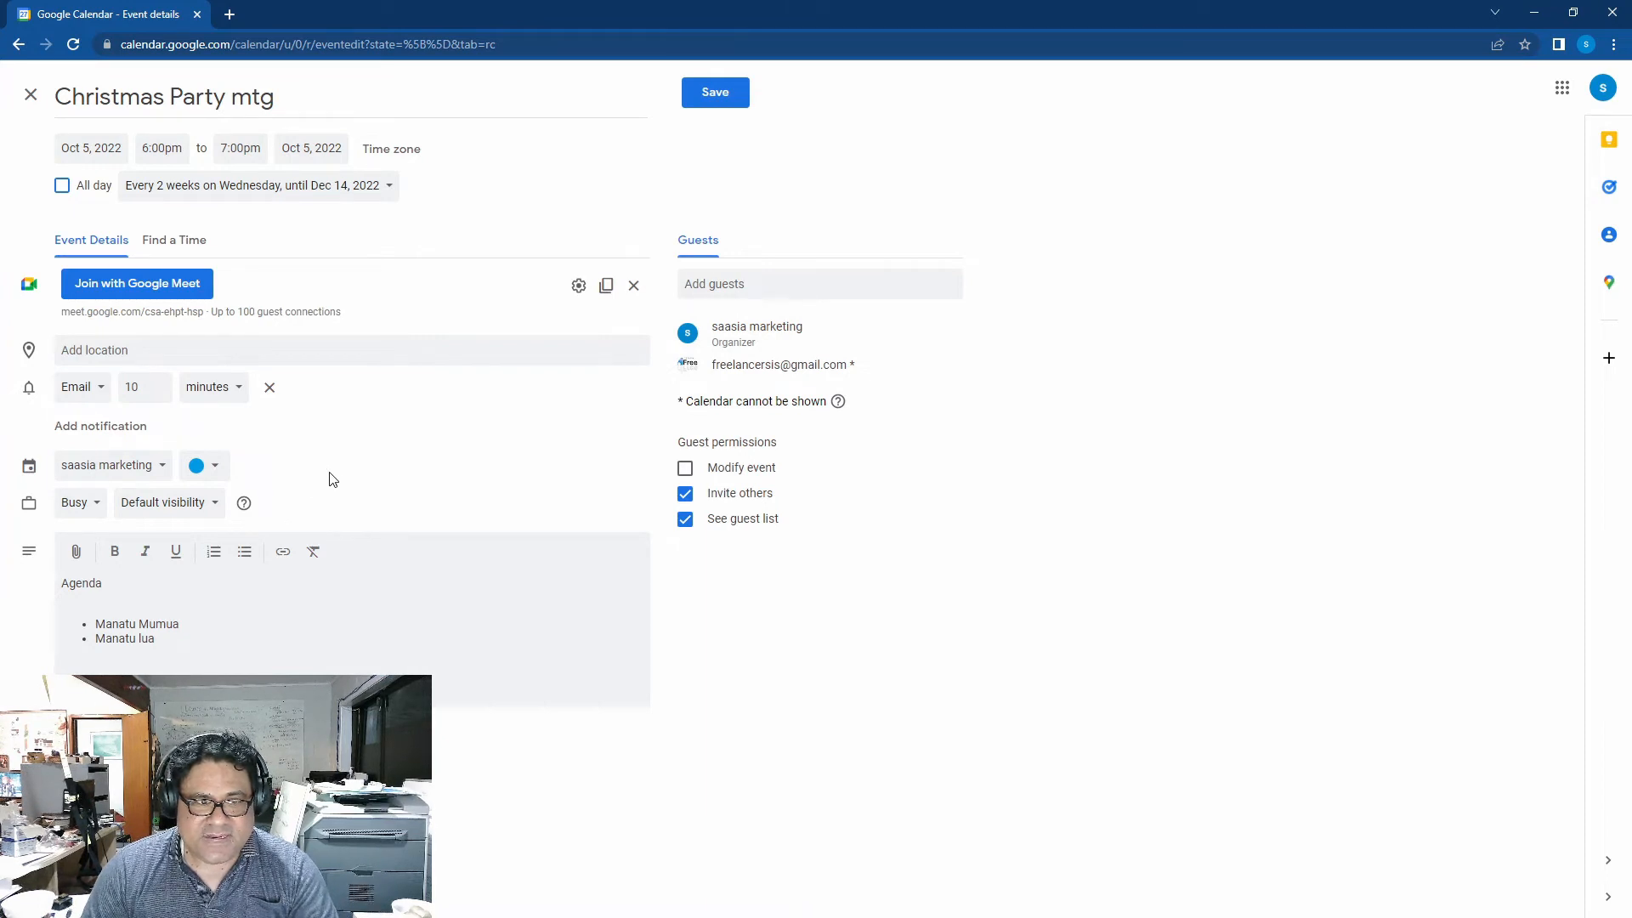
View the event colour choices without changing the colour, and save the event, sending invitation emails to the guests.
{"action": "left_click", "coordinate": [210, 468]}
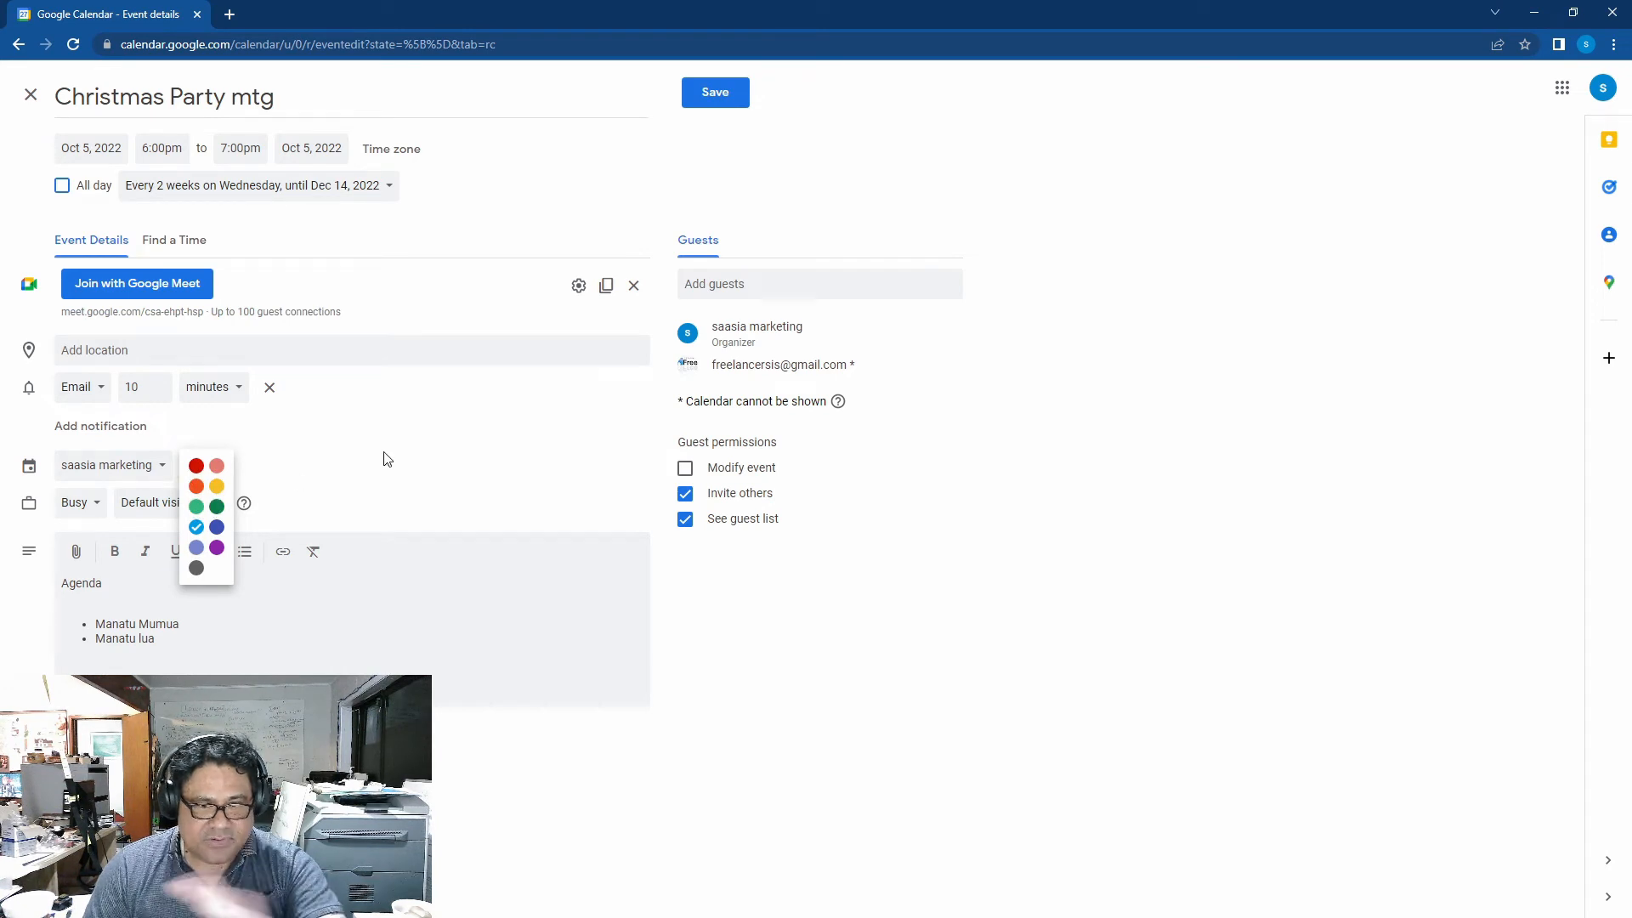
{"action": "left_click", "coordinate": [407, 469]}
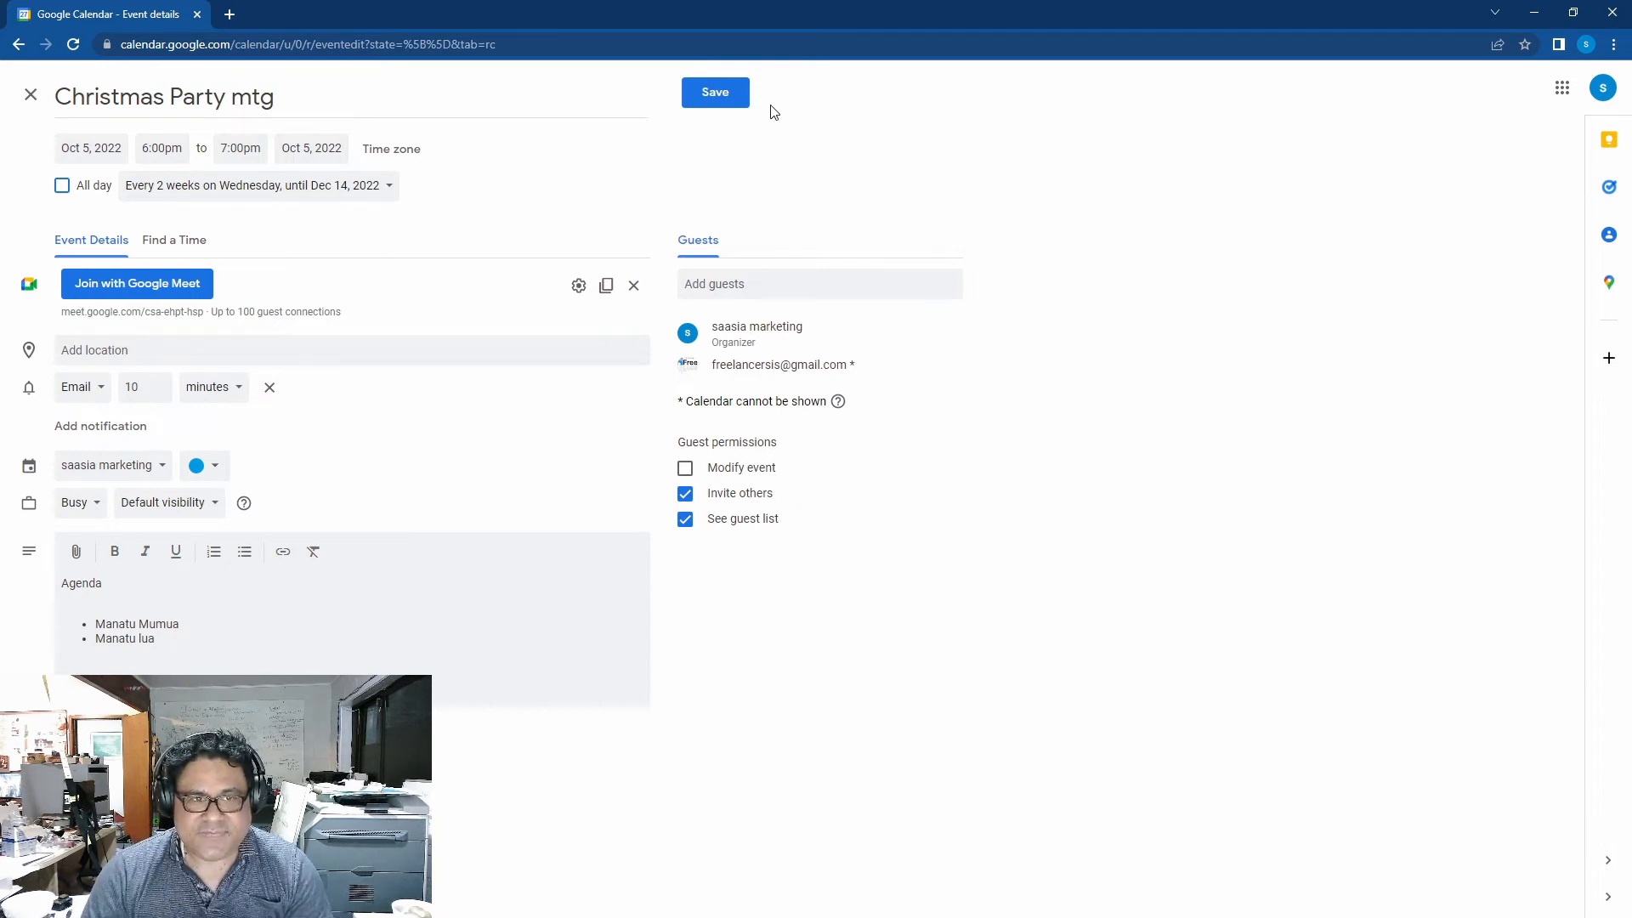
{"action": "left_click", "coordinate": [708, 102]}
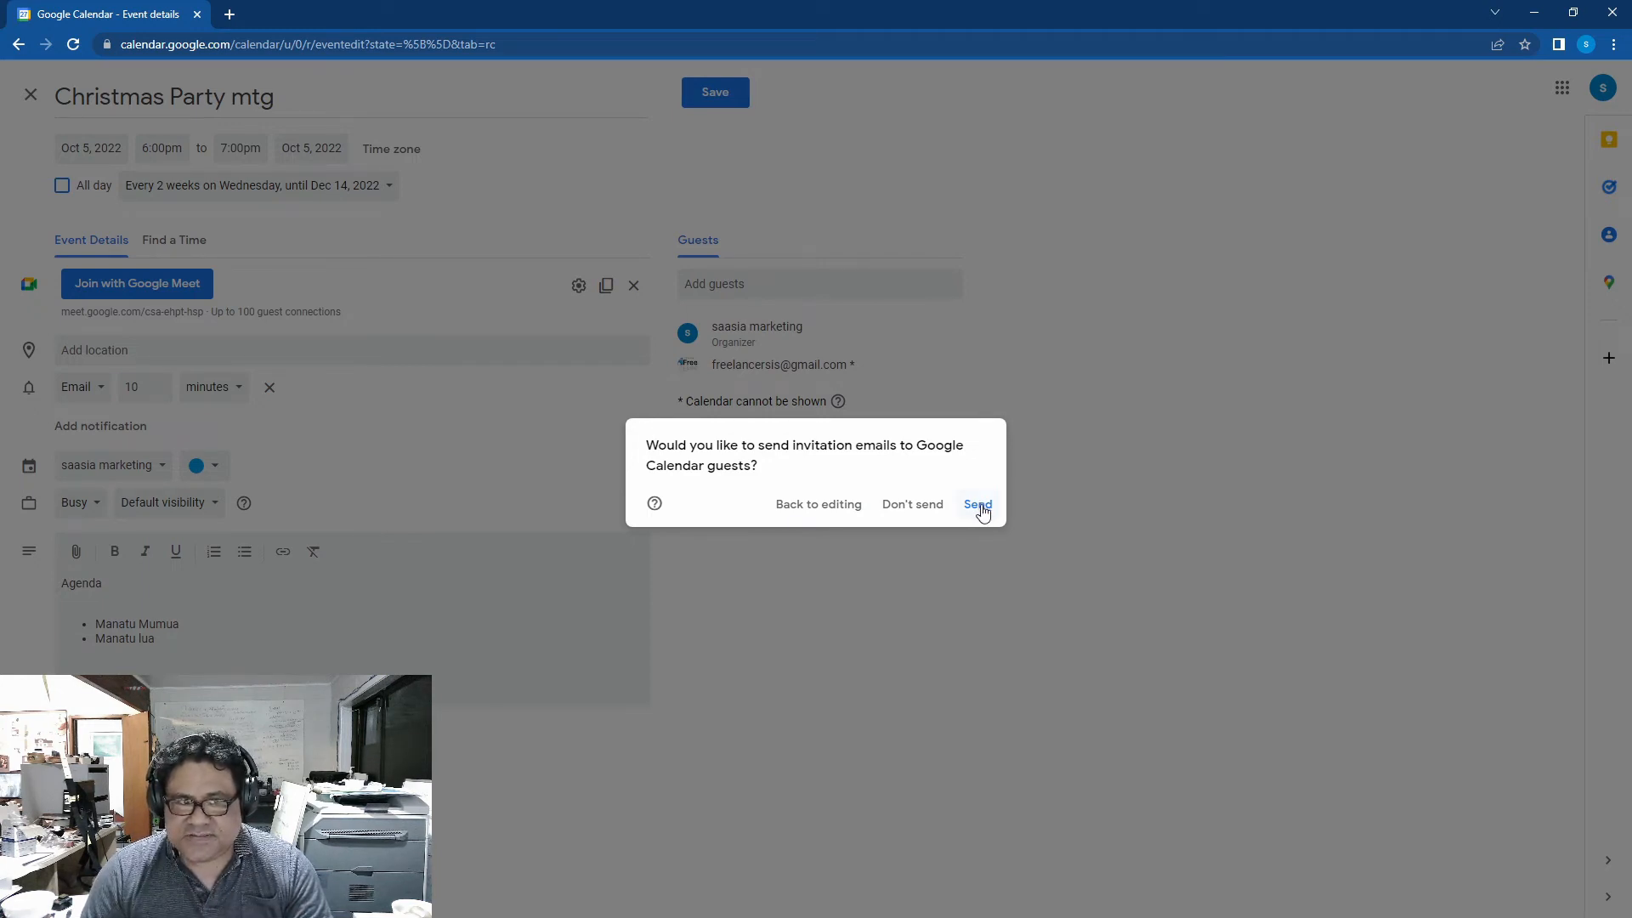
{"action": "left_click", "coordinate": [978, 506]}
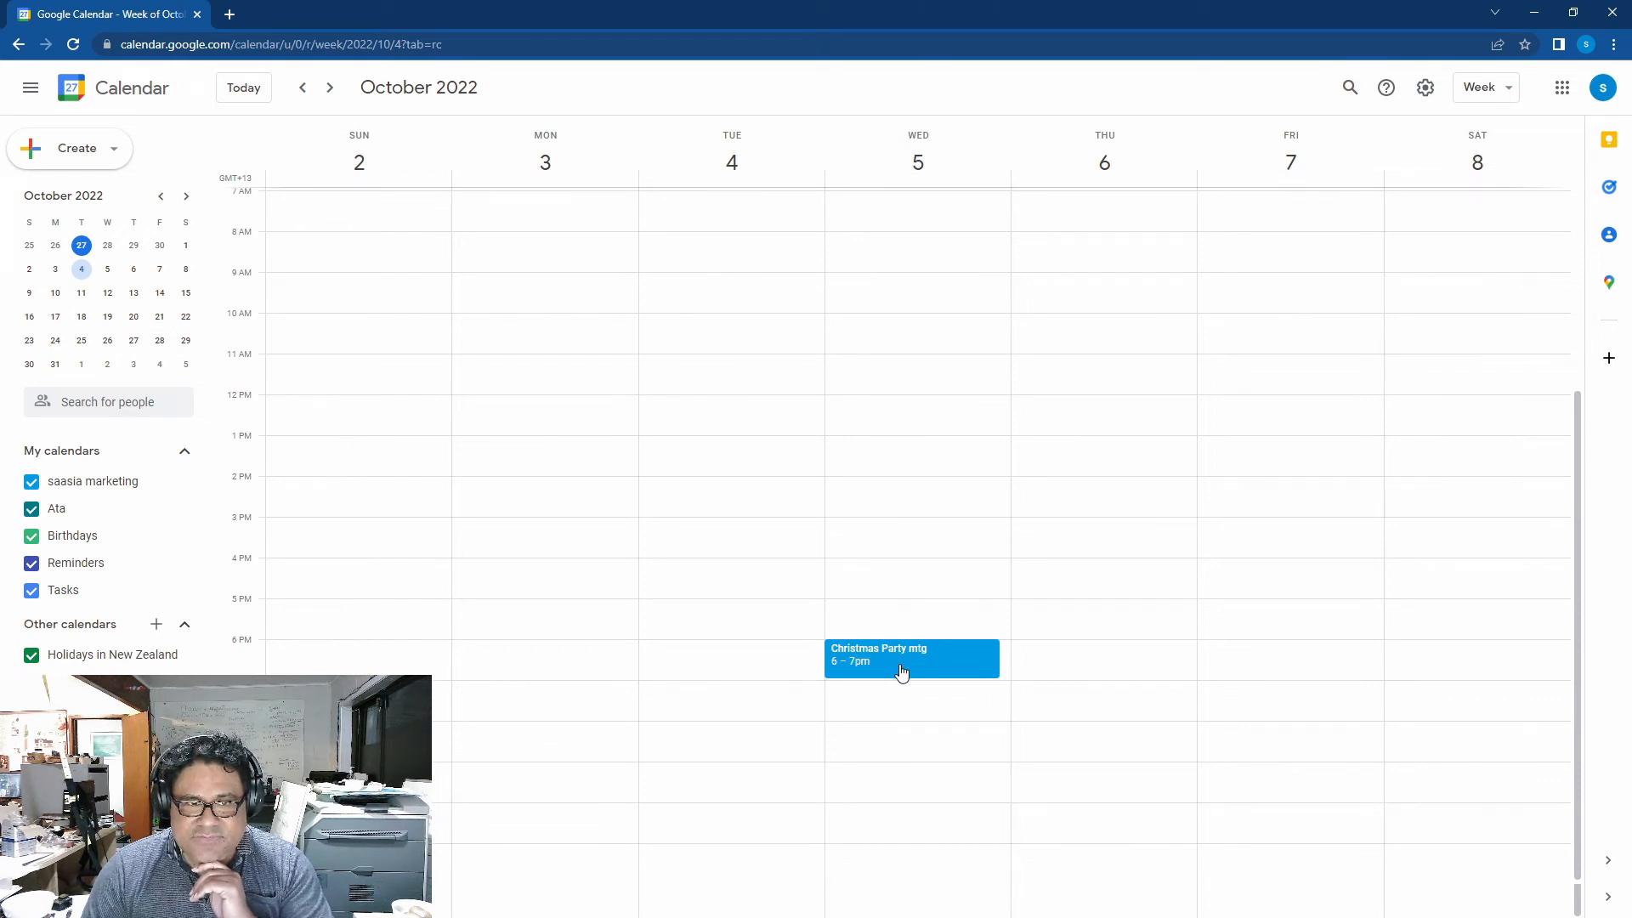
Switch the calendar to month view and check the recurring meeting from October through December 2022, returning to October.
{"action": "left_click", "coordinate": [1503, 90]}
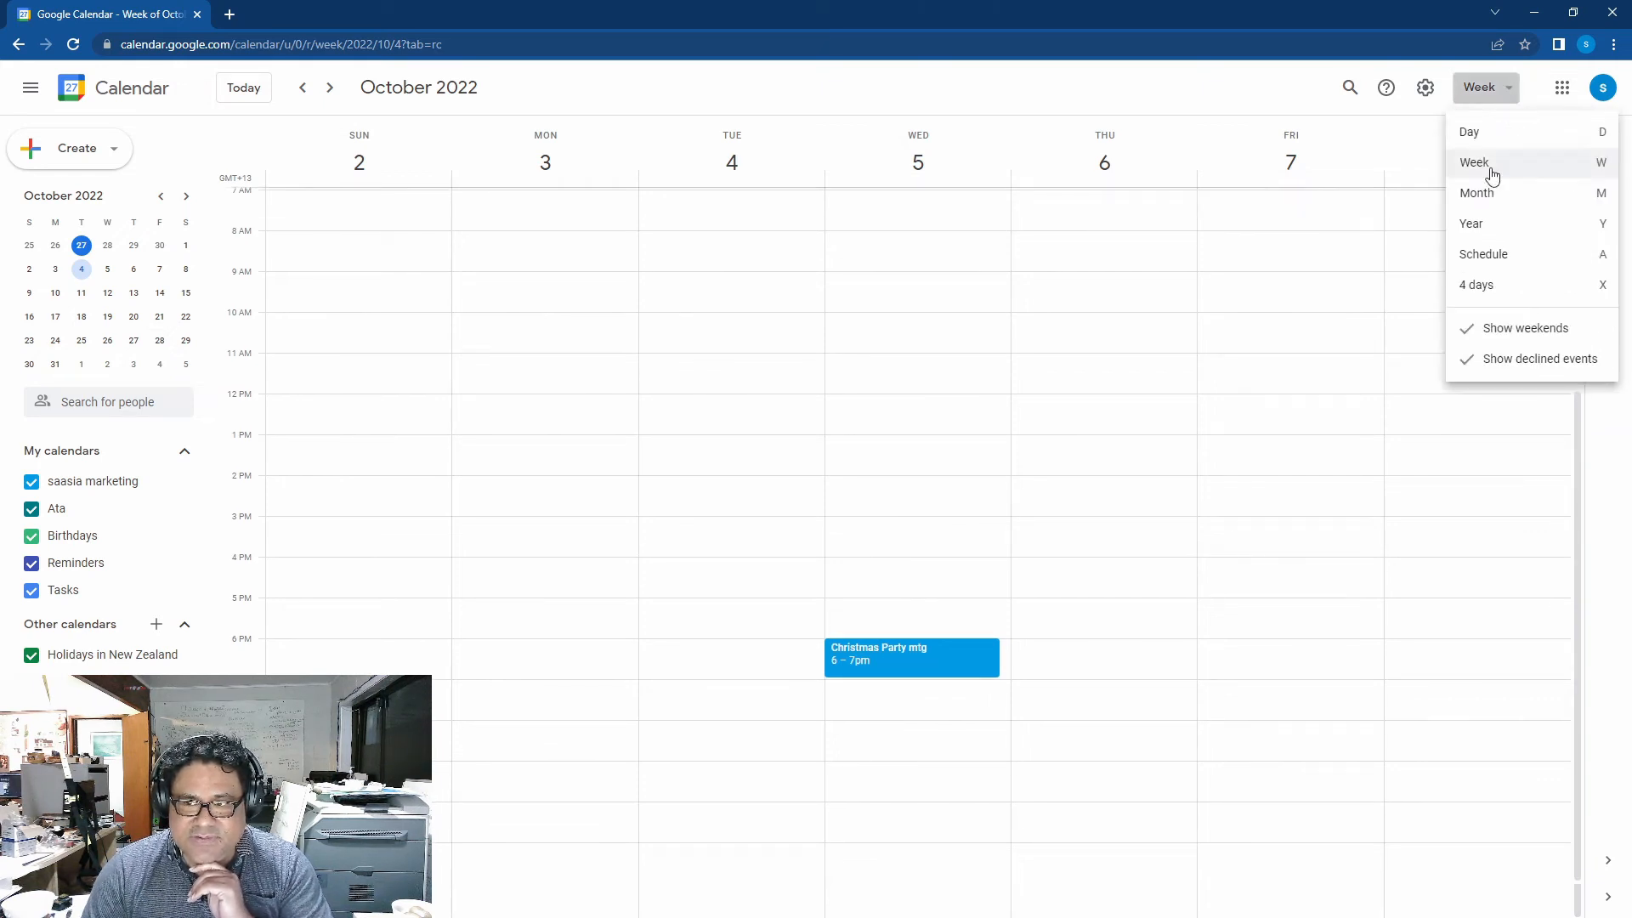
{"action": "left_click", "coordinate": [1481, 197]}
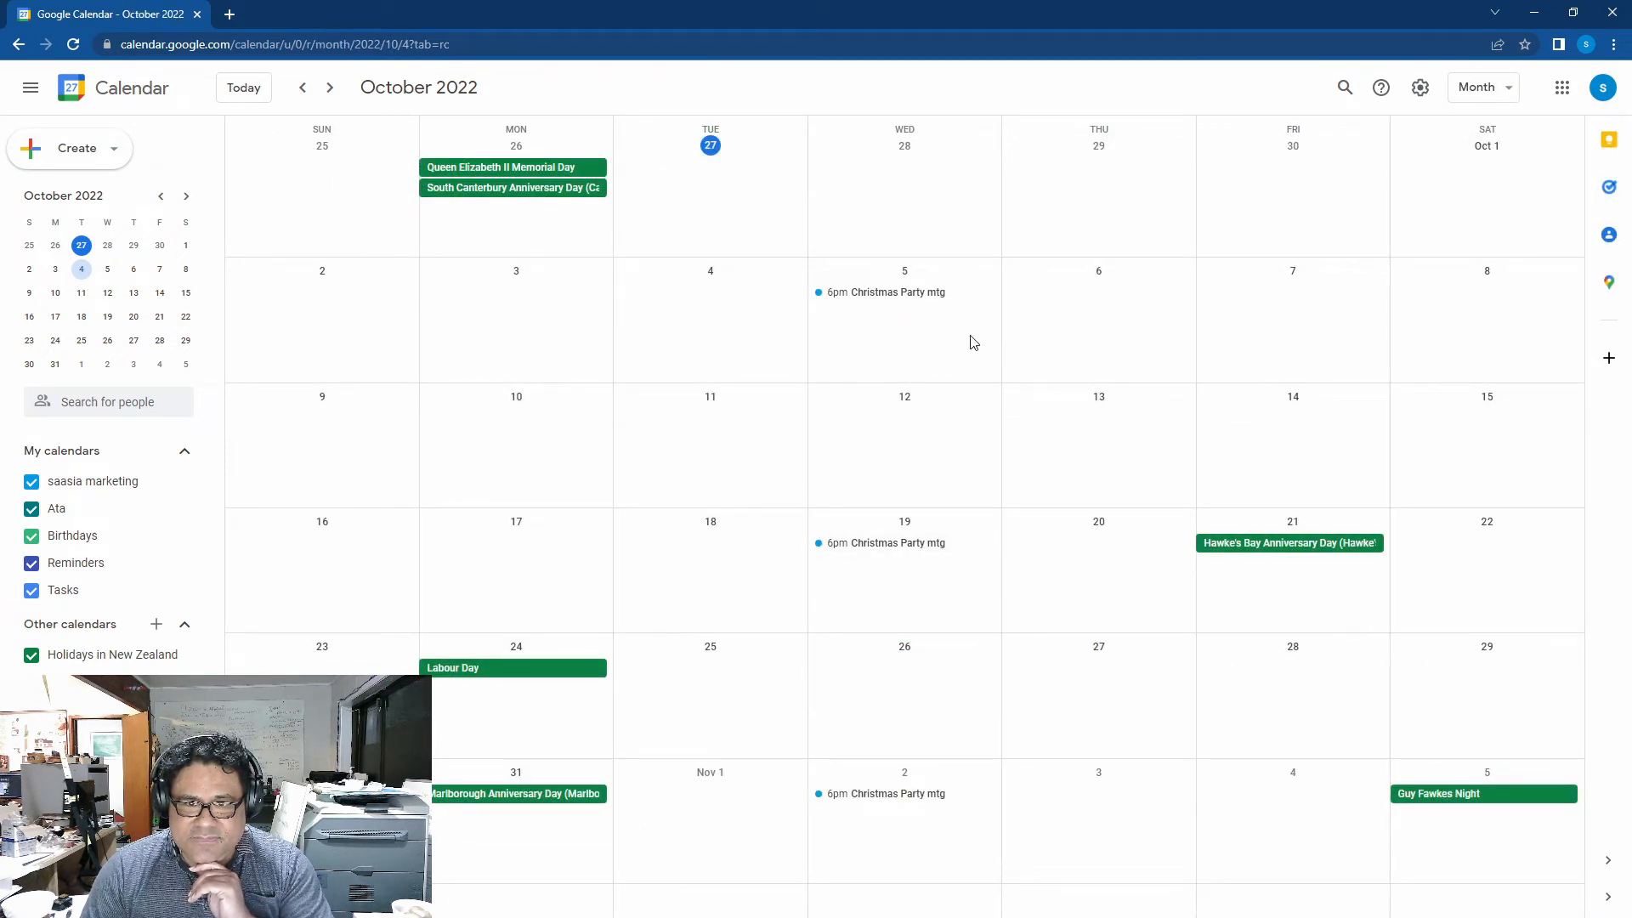
{"action": "scroll", "coordinate": [896, 339], "scroll_direction": "up", "scroll_amount": 1}
{"action": "scroll", "coordinate": [908, 344], "scroll_direction": "down", "scroll_amount": 1}
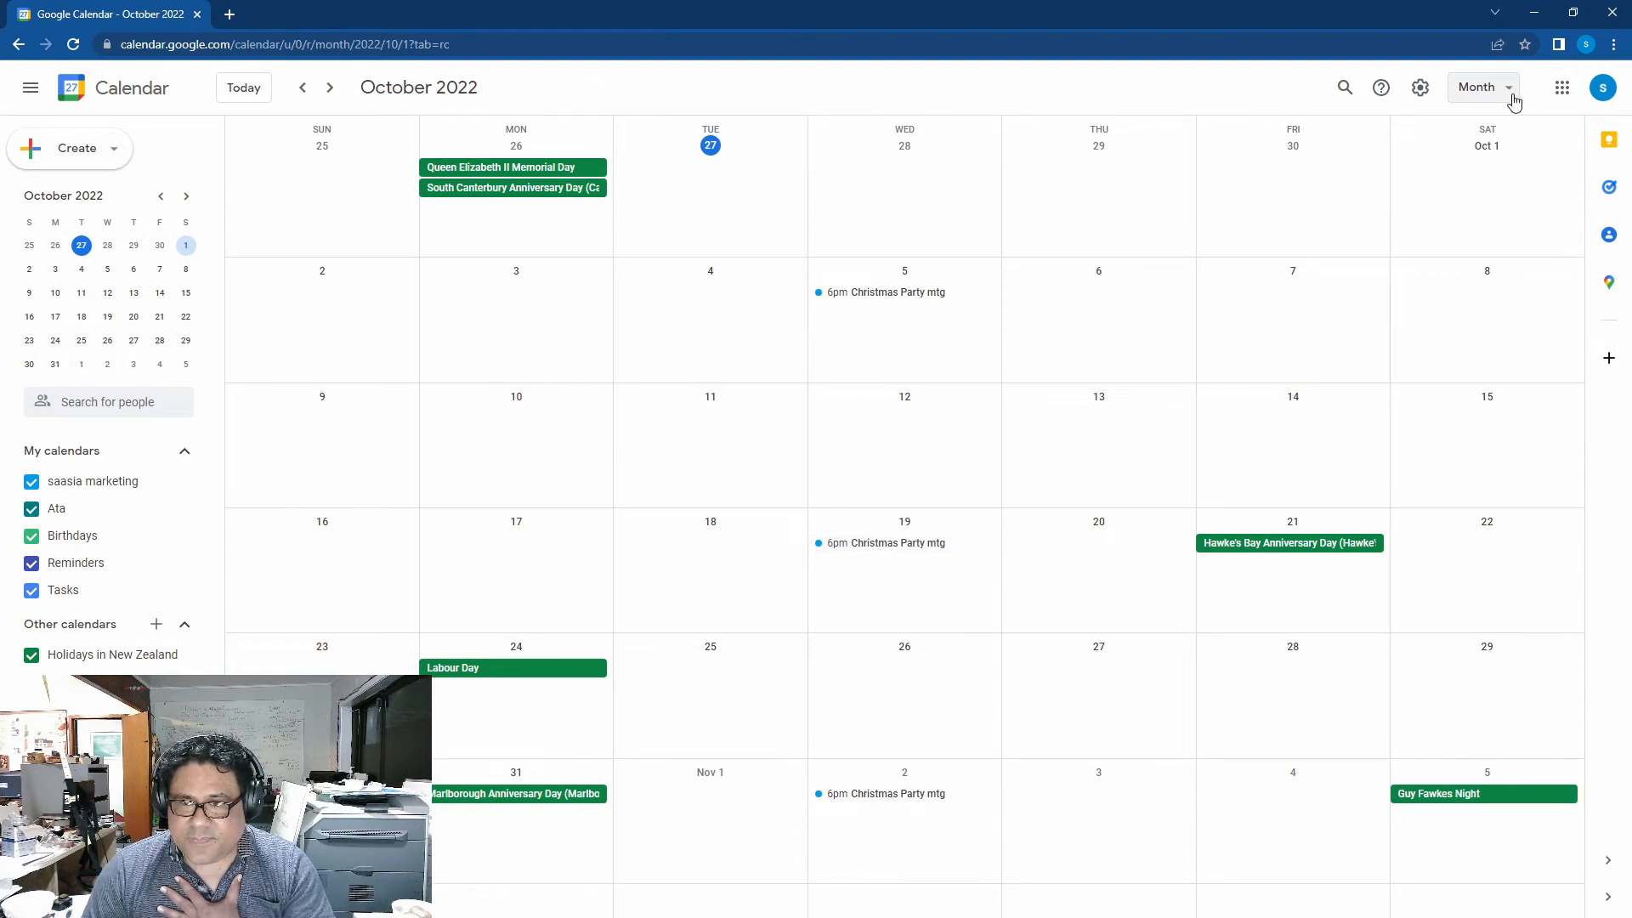
{"action": "left_click", "coordinate": [329, 88]}
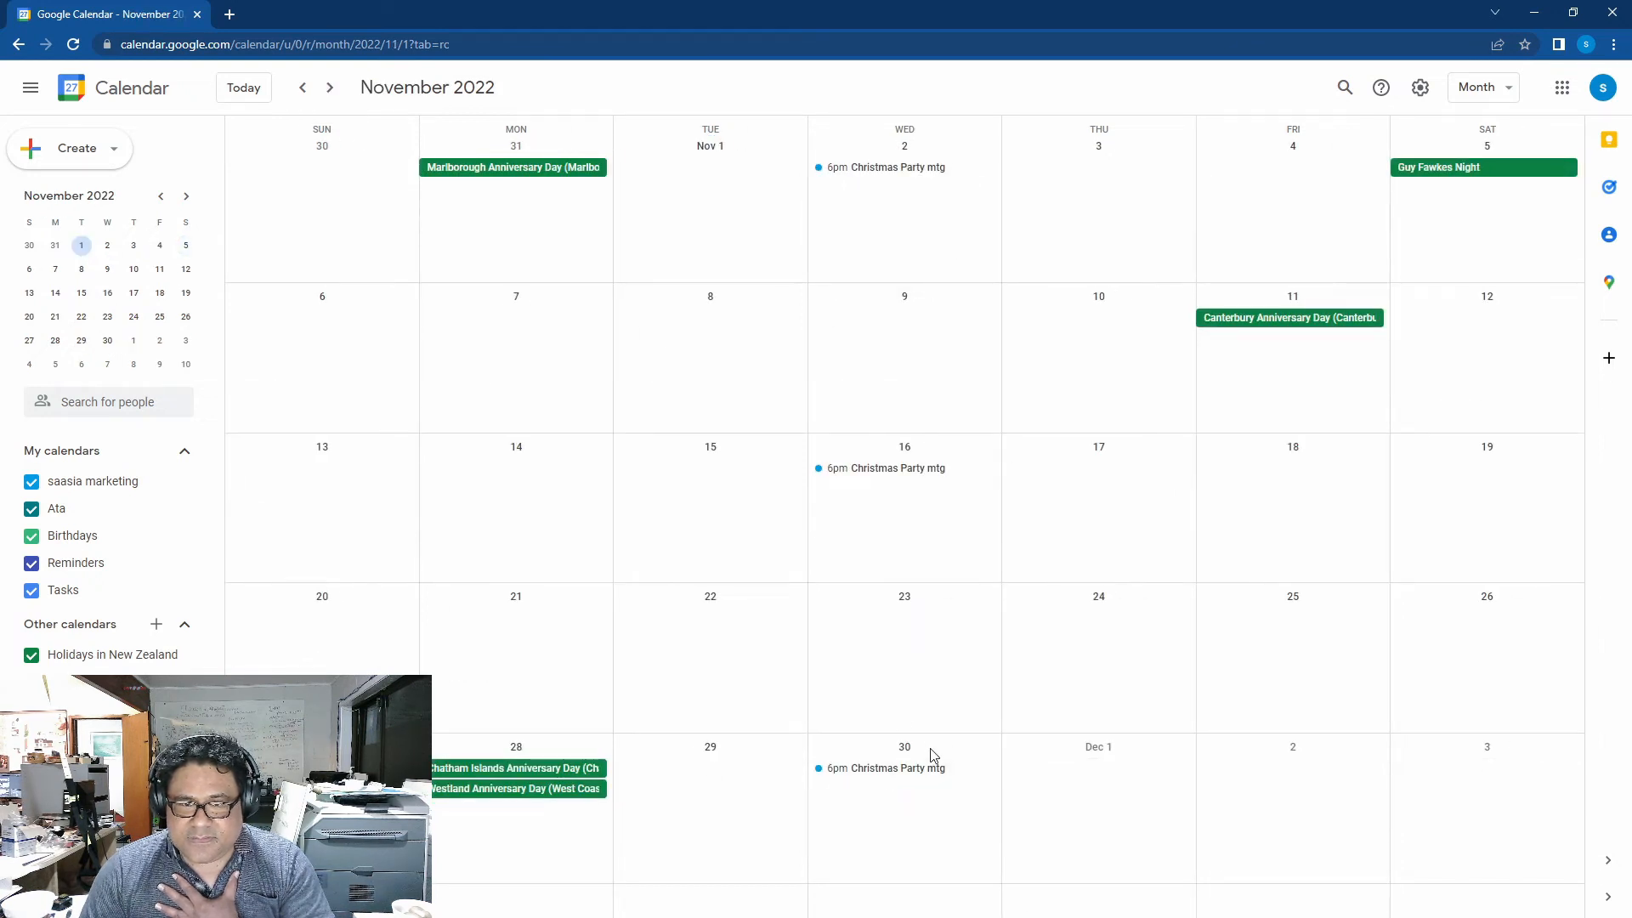
{"action": "left_click", "coordinate": [328, 90]}
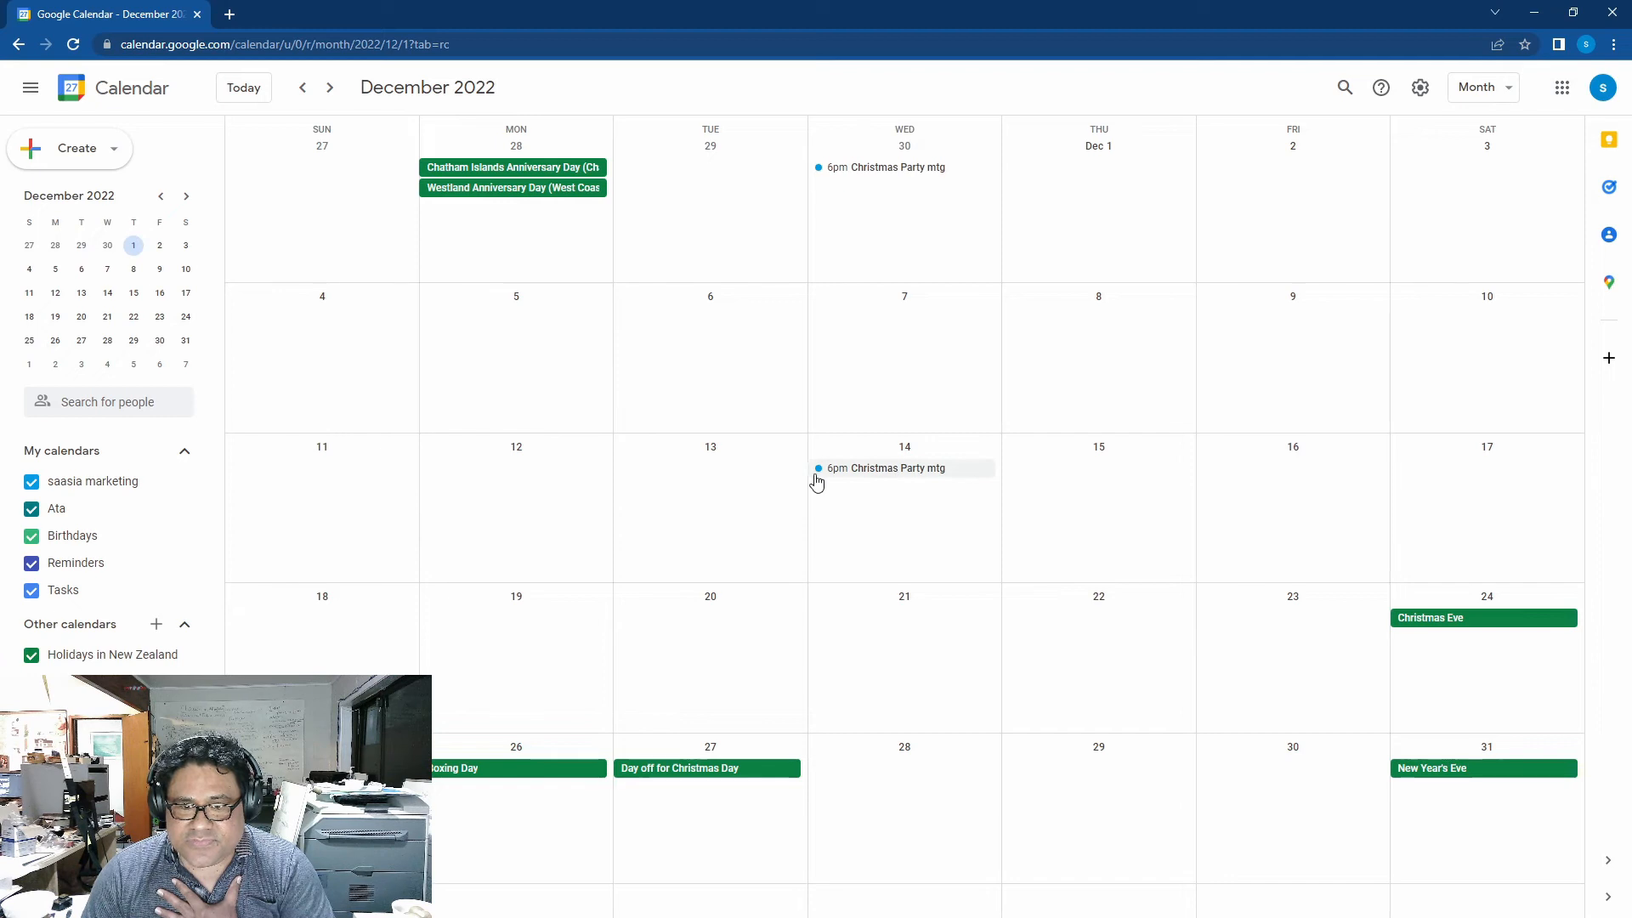
{"action": "left_click", "coordinate": [302, 88]}
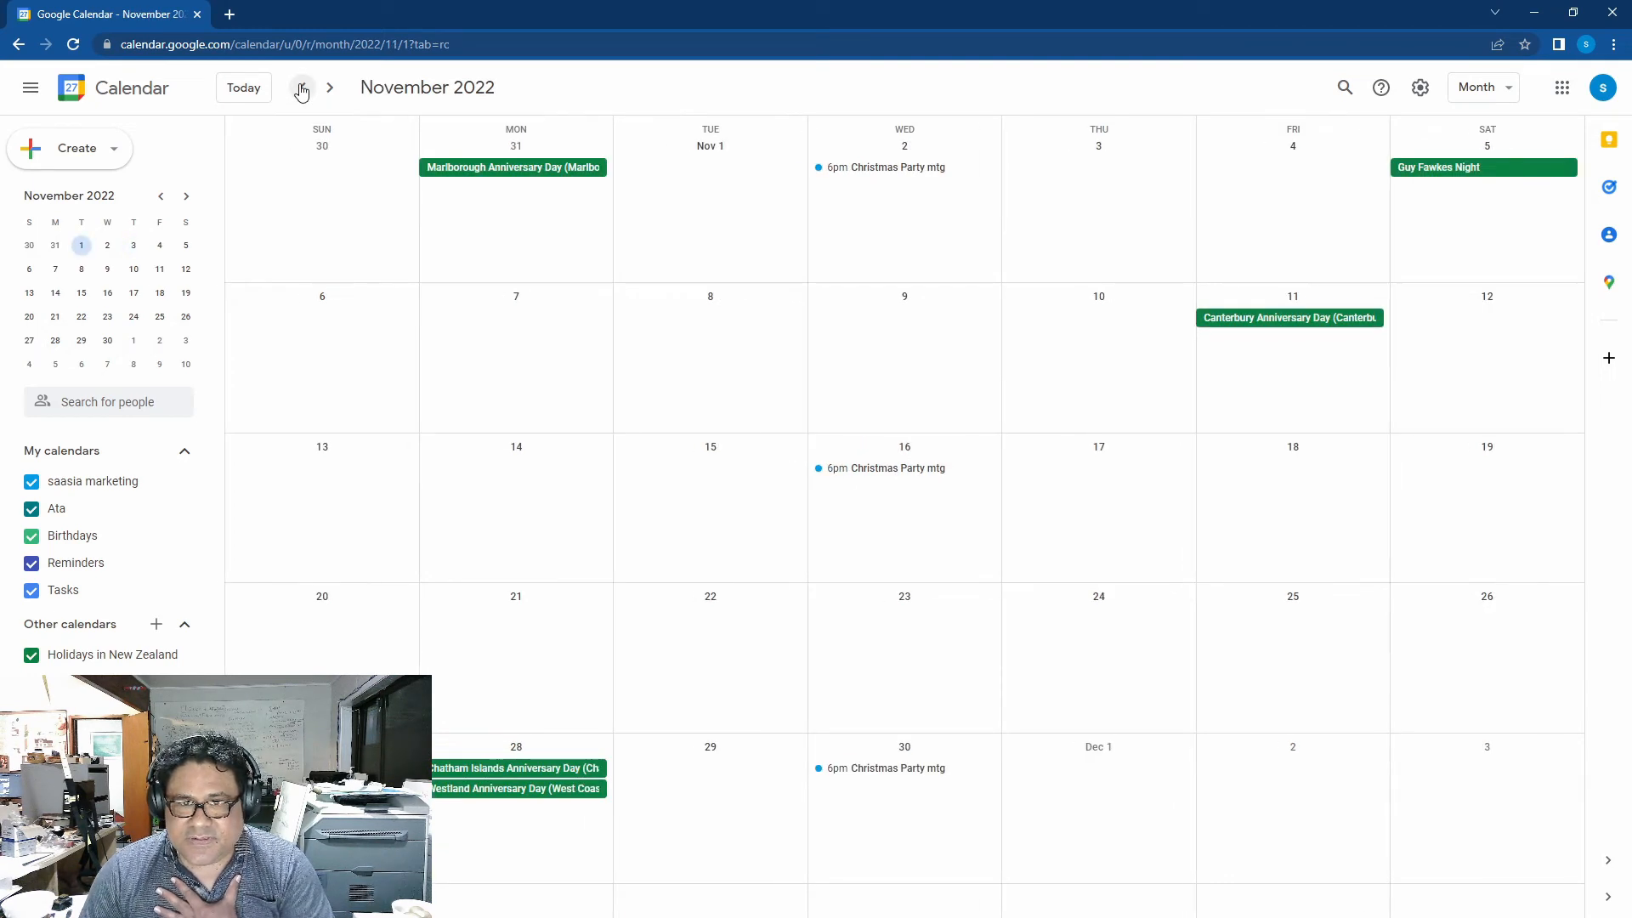
{"action": "left_click", "coordinate": [302, 89]}
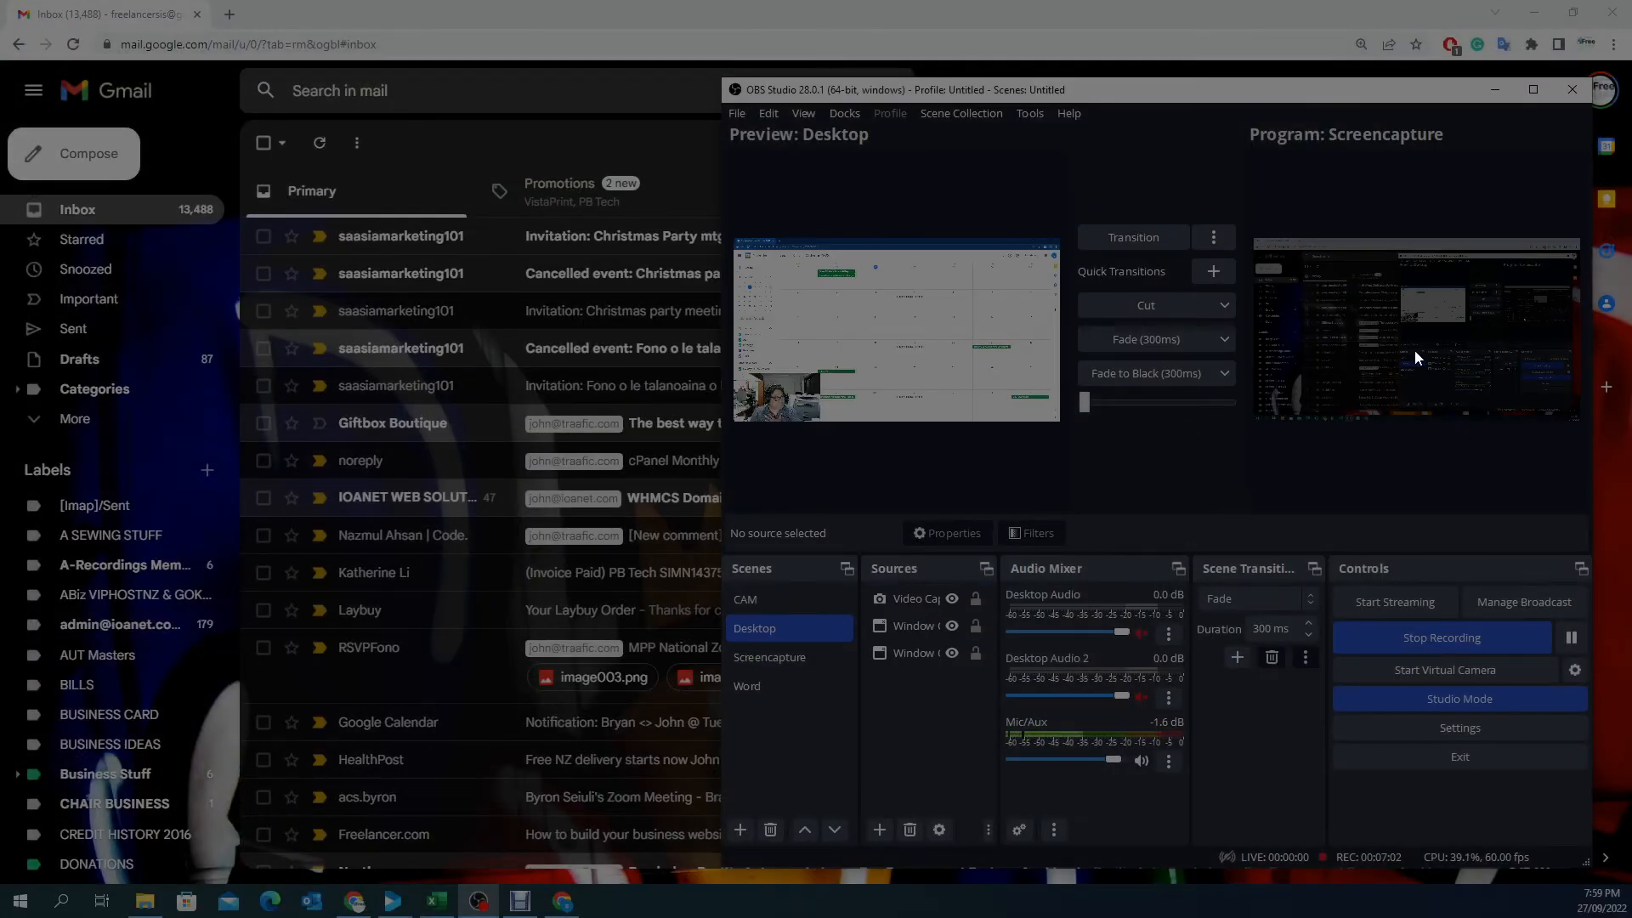
Switch to the guest's Gmail inbox, open the "Christmas Party mtg" invitation and check the title, start date and time in its subject.
{"action": "left_click_drag", "start_coordinate": [1360, 90], "coordinate": [0, 124]}
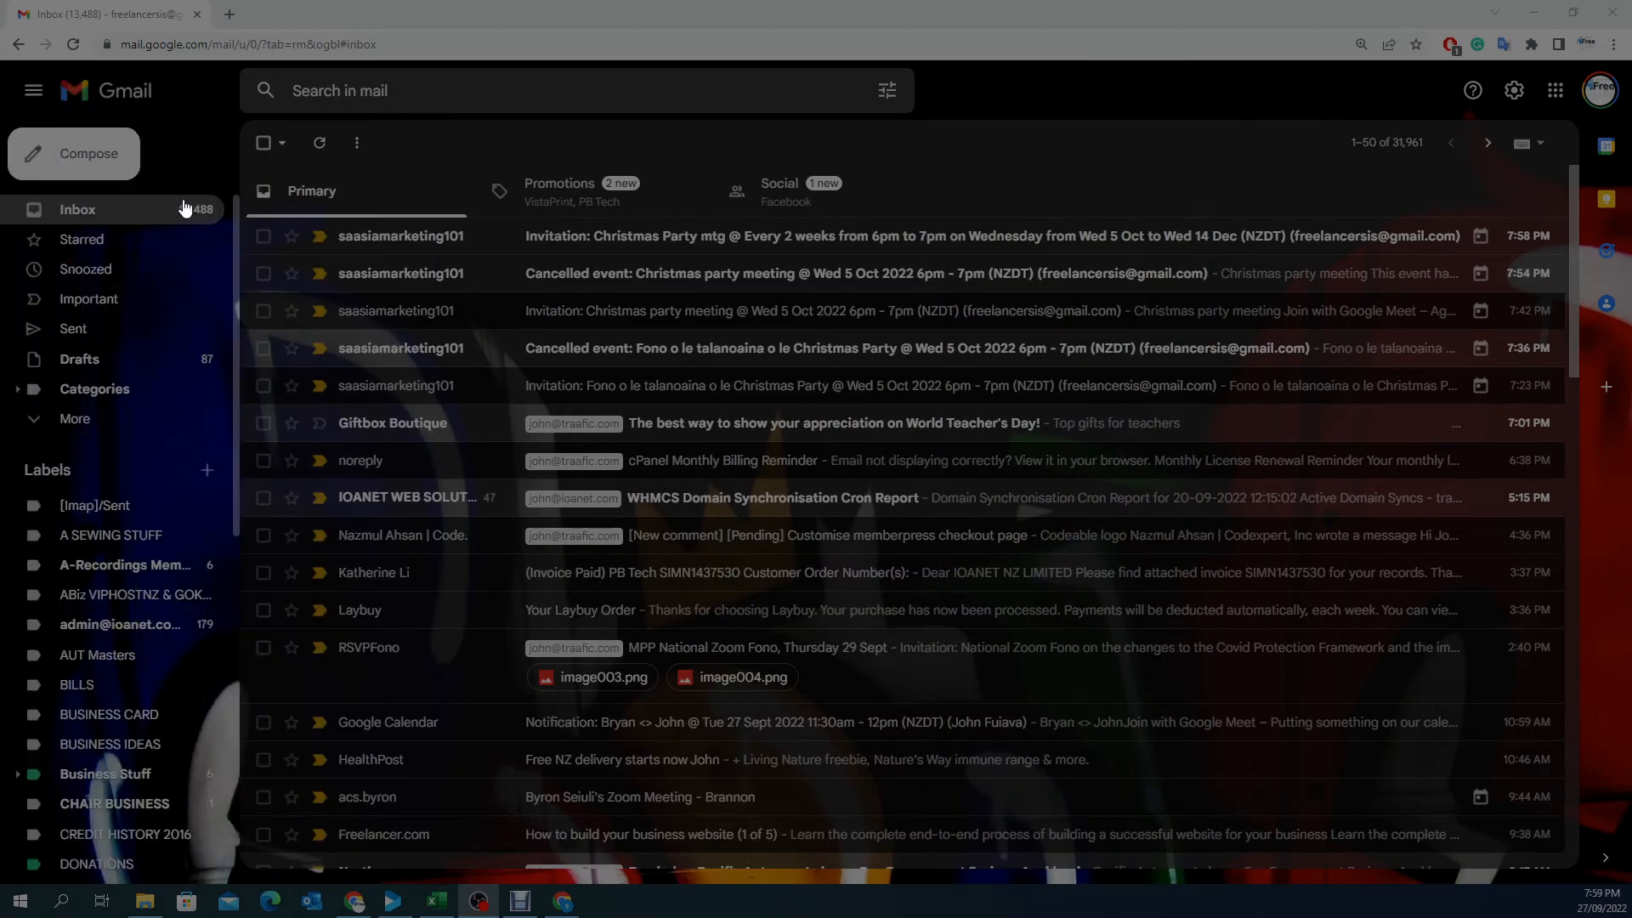
{"action": "left_click", "coordinate": [604, 244]}
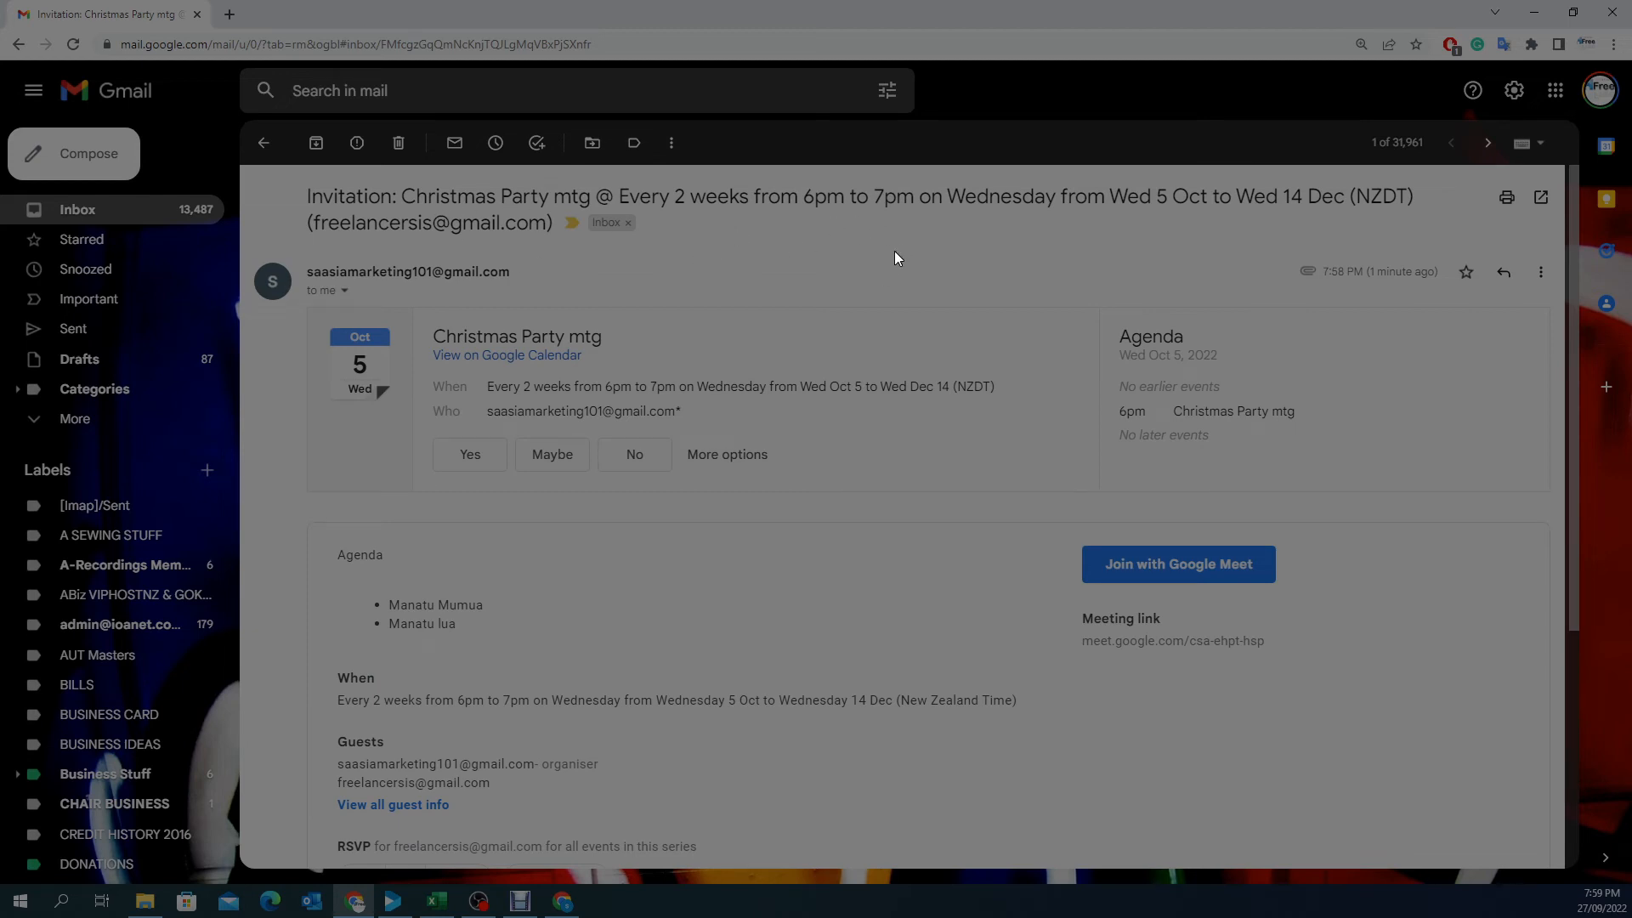
{"action": "left_click_drag", "start_coordinate": [403, 198], "coordinate": [546, 195]}
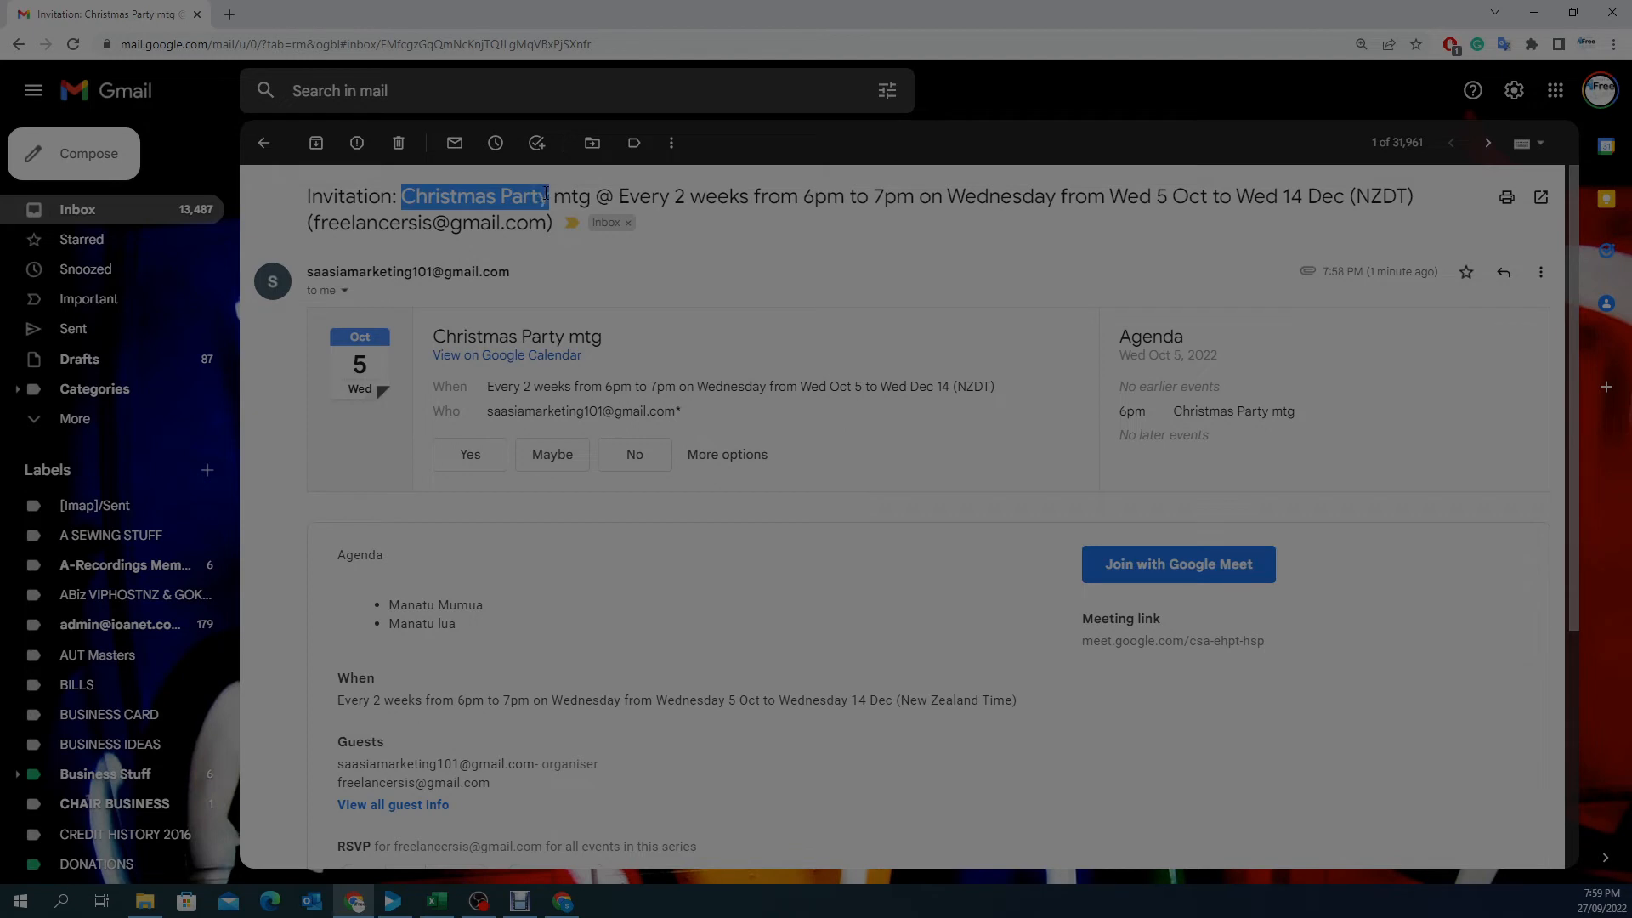
{"action": "left_click", "coordinate": [701, 263]}
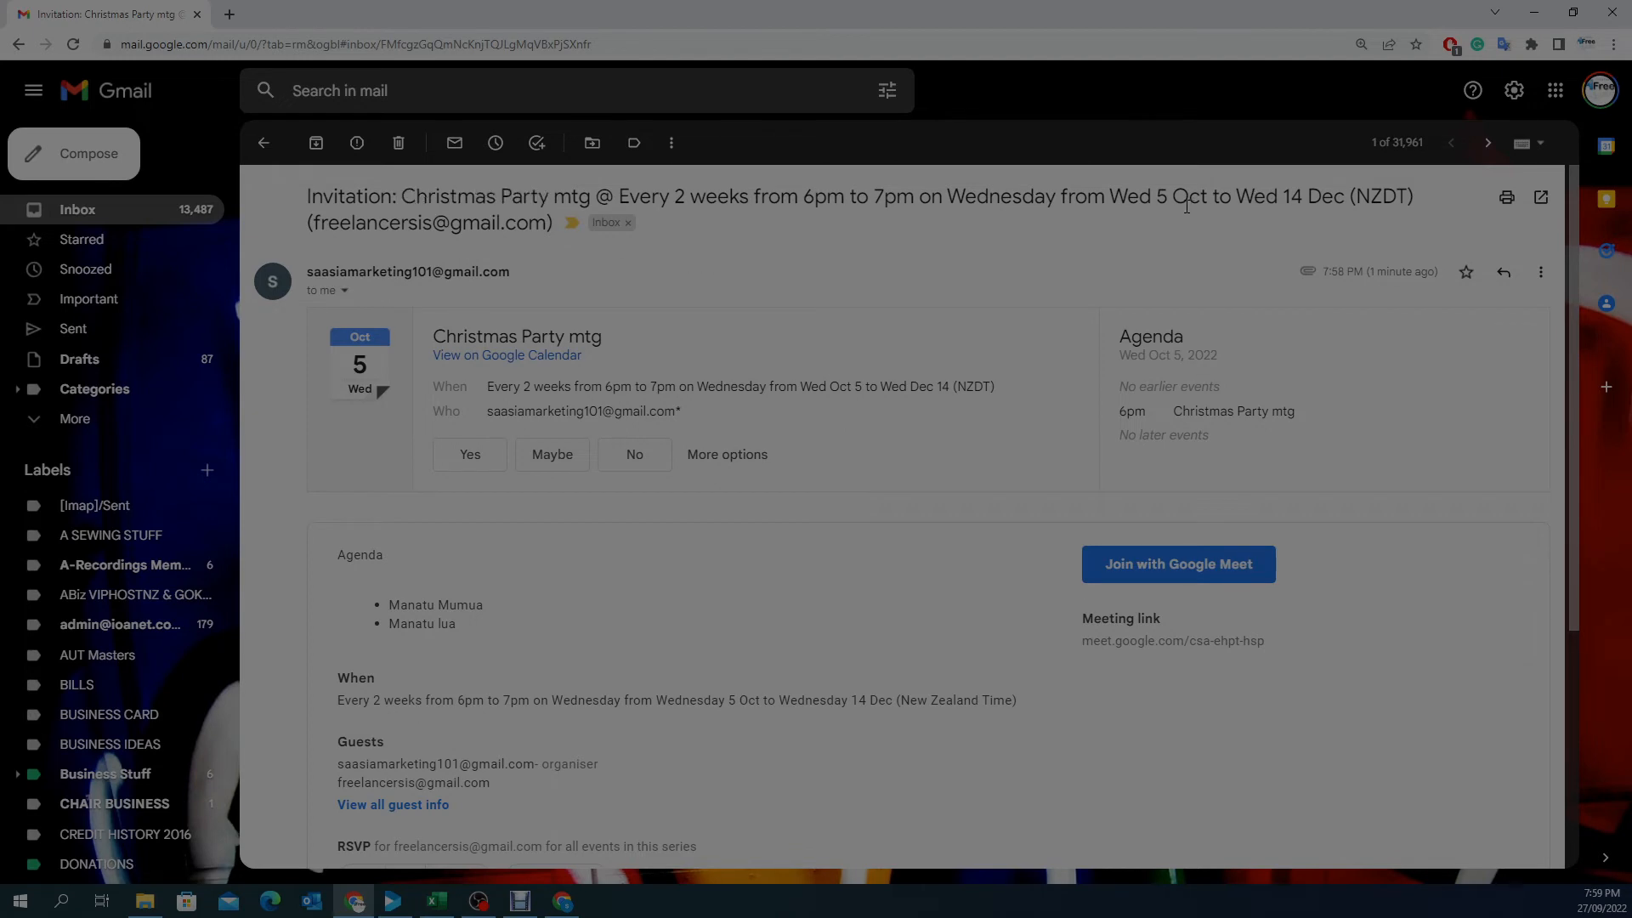
{"action": "left_click_drag", "start_coordinate": [1156, 198], "coordinate": [1208, 195]}
{"action": "left_click", "coordinate": [1019, 262]}
{"action": "left_click_drag", "start_coordinate": [800, 197], "coordinate": [843, 196]}
{"action": "left_click", "coordinate": [794, 264]}
Check the recurrence and the bulleted agenda items in the body of the invitation email.
{"action": "left_click_drag", "start_coordinate": [488, 386], "coordinate": [532, 386]}
{"action": "mouse_move", "coordinate": [532, 386]}
{"action": "left_mouse_down"}
{"action": "mouse_move", "coordinate": [500, 385]}
{"action": "mouse_move", "coordinate": [543, 386]}
{"action": "left_mouse_up"}
{"action": "left_click", "coordinate": [1018, 385]}
{"action": "scroll", "coordinate": [998, 402], "scroll_direction": "down", "scroll_amount": 2}
{"action": "left_click_drag", "start_coordinate": [359, 432], "coordinate": [466, 456]}
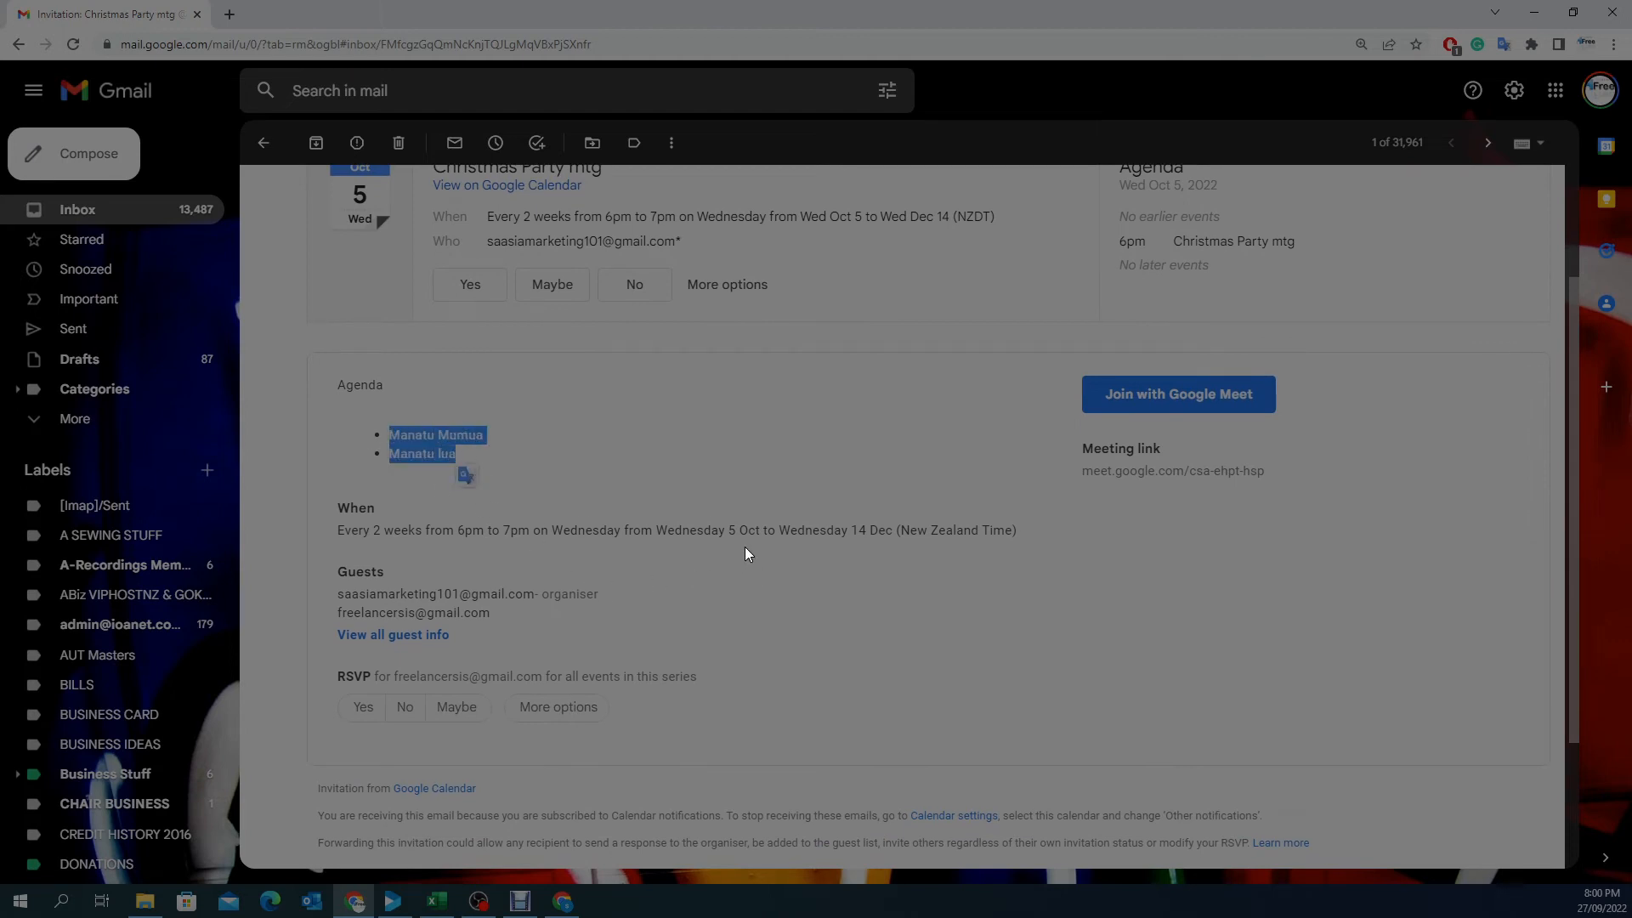
{"action": "left_click", "coordinate": [976, 610]}
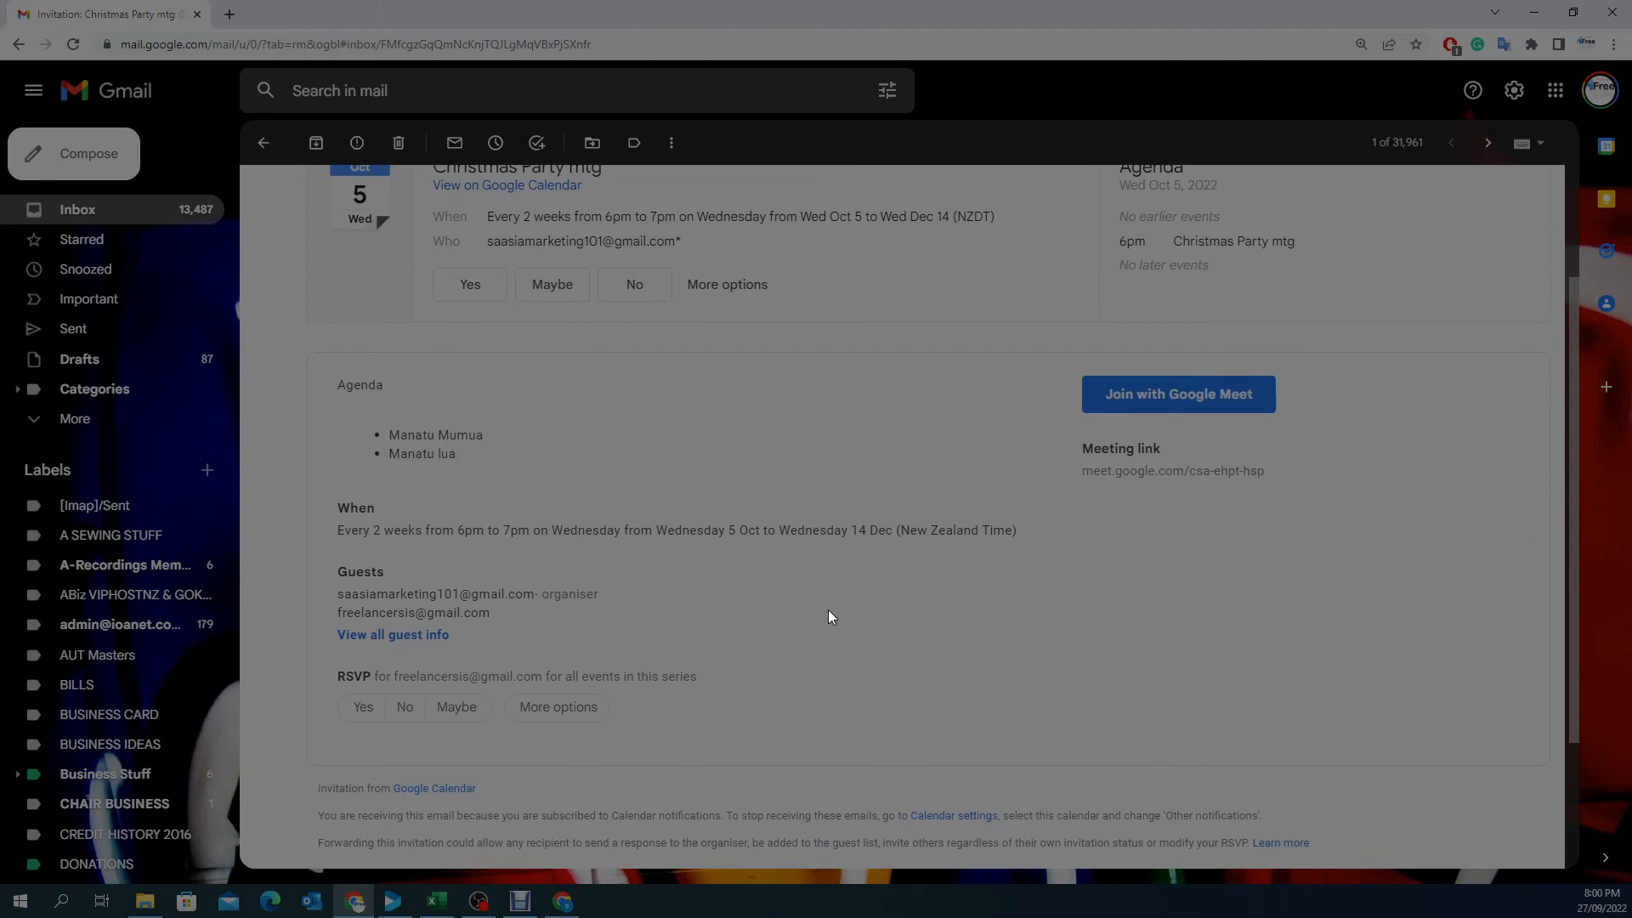
Check the day's agenda and Google Meet details in the invitation email, and accept the "Christmas Party mtg" invitation with Yes.
{"action": "scroll", "coordinate": [832, 615], "scroll_direction": "up", "scroll_amount": 2}
{"action": "left_click_drag", "start_coordinate": [1175, 405], "coordinate": [1309, 406]}
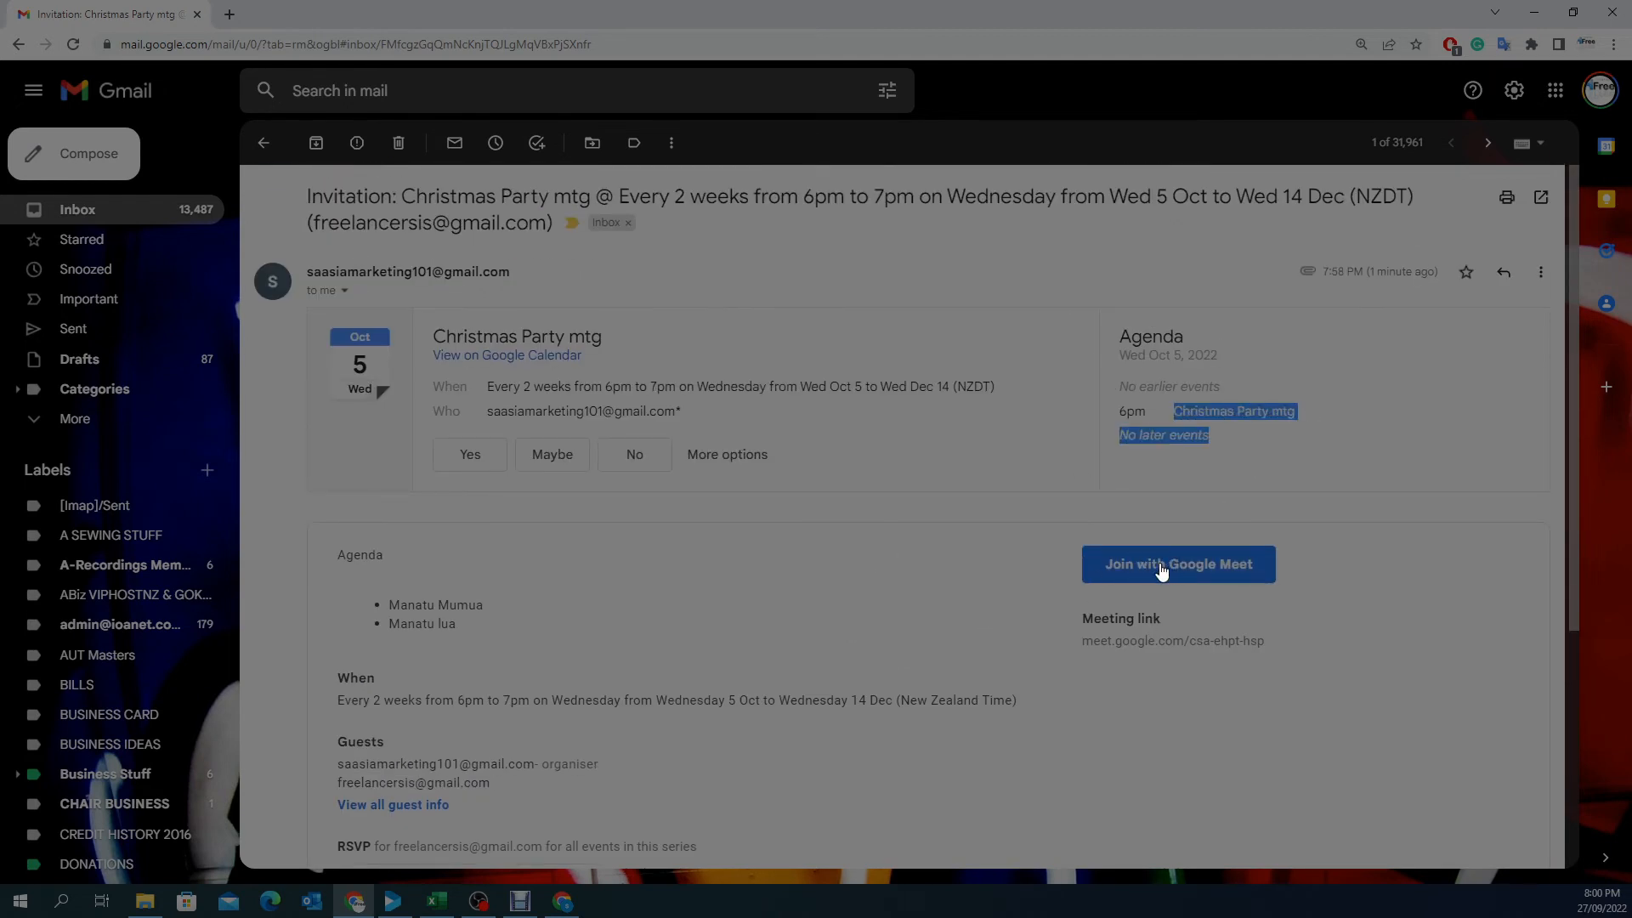
{"action": "left_click", "coordinate": [1391, 483]}
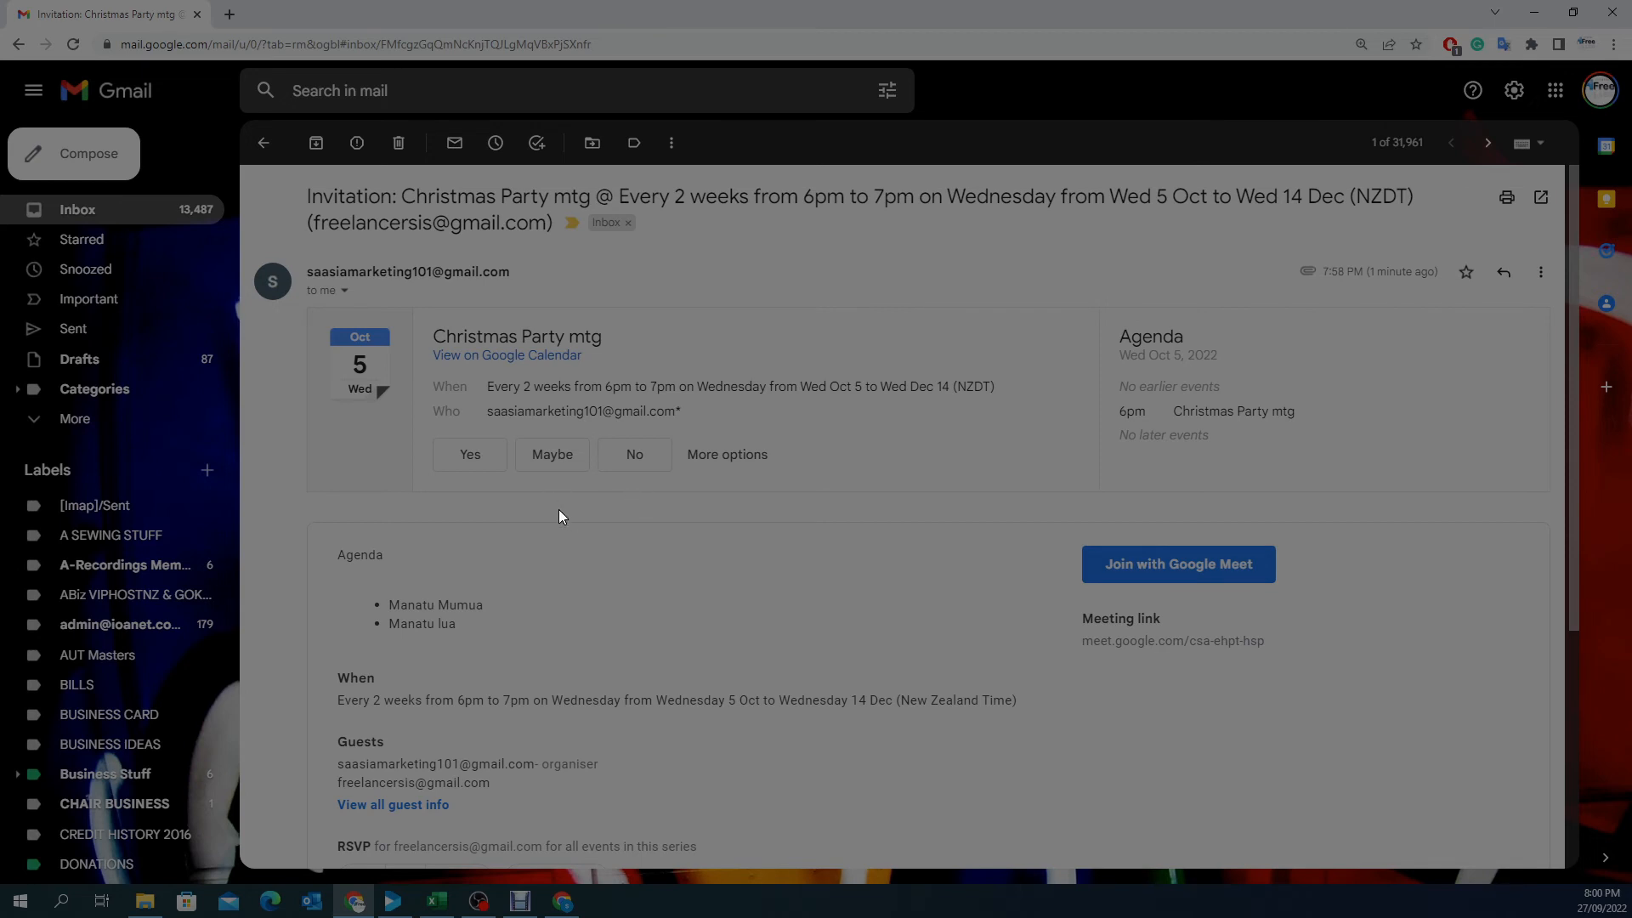
{"action": "left_click", "coordinate": [466, 459]}
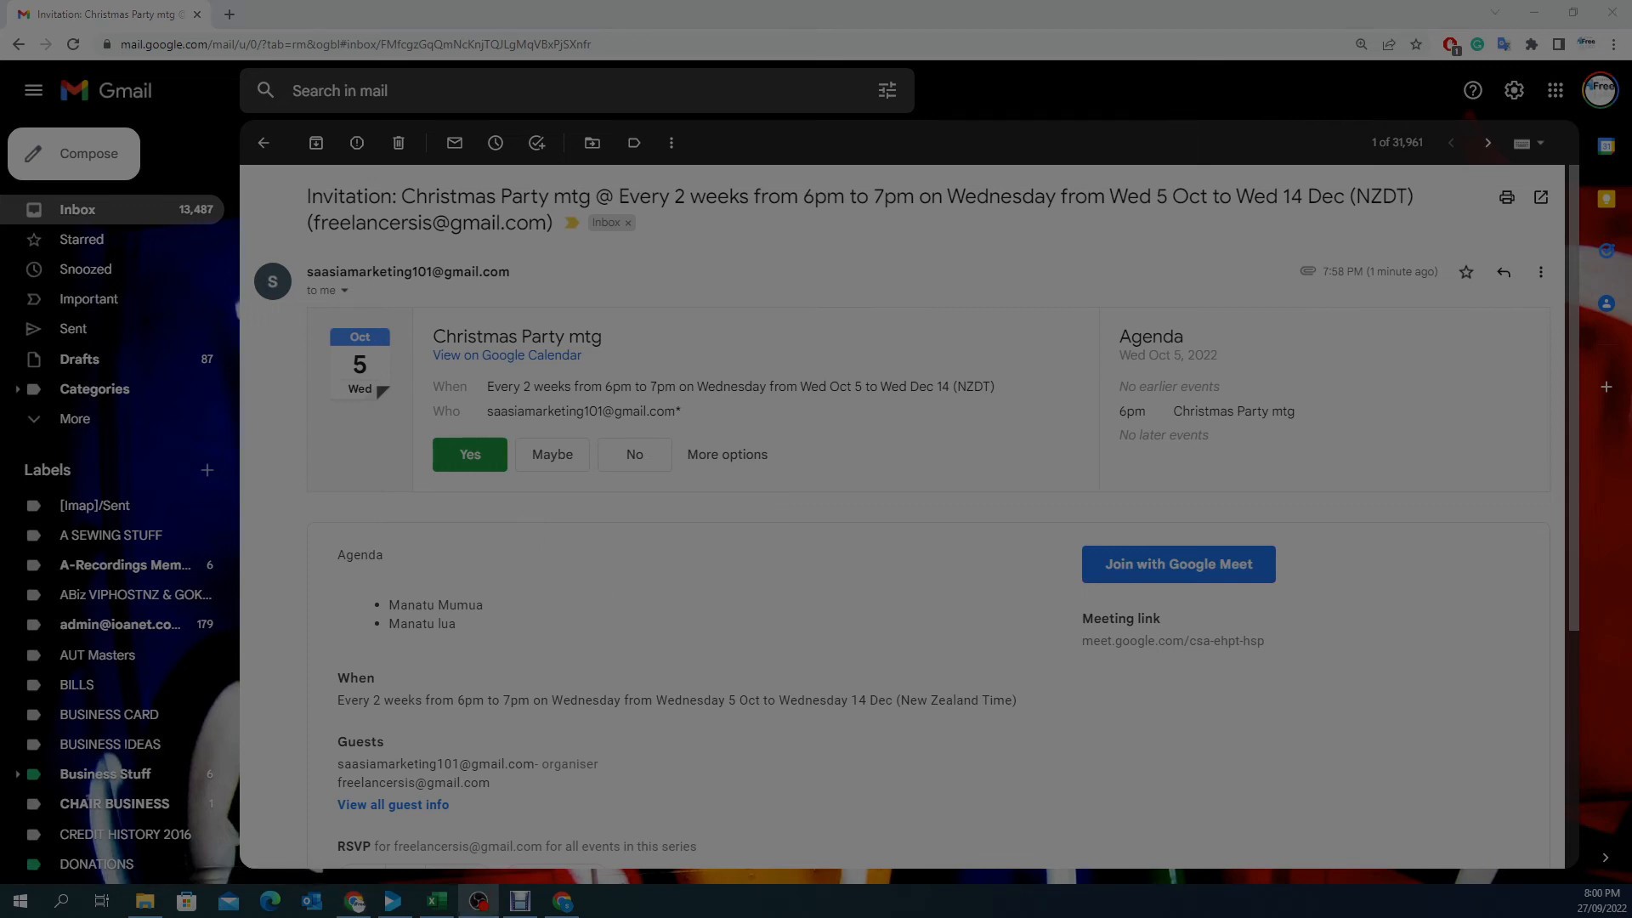
{"action": "left_click_drag", "start_coordinate": [0, 115], "coordinate": [876, 79]}
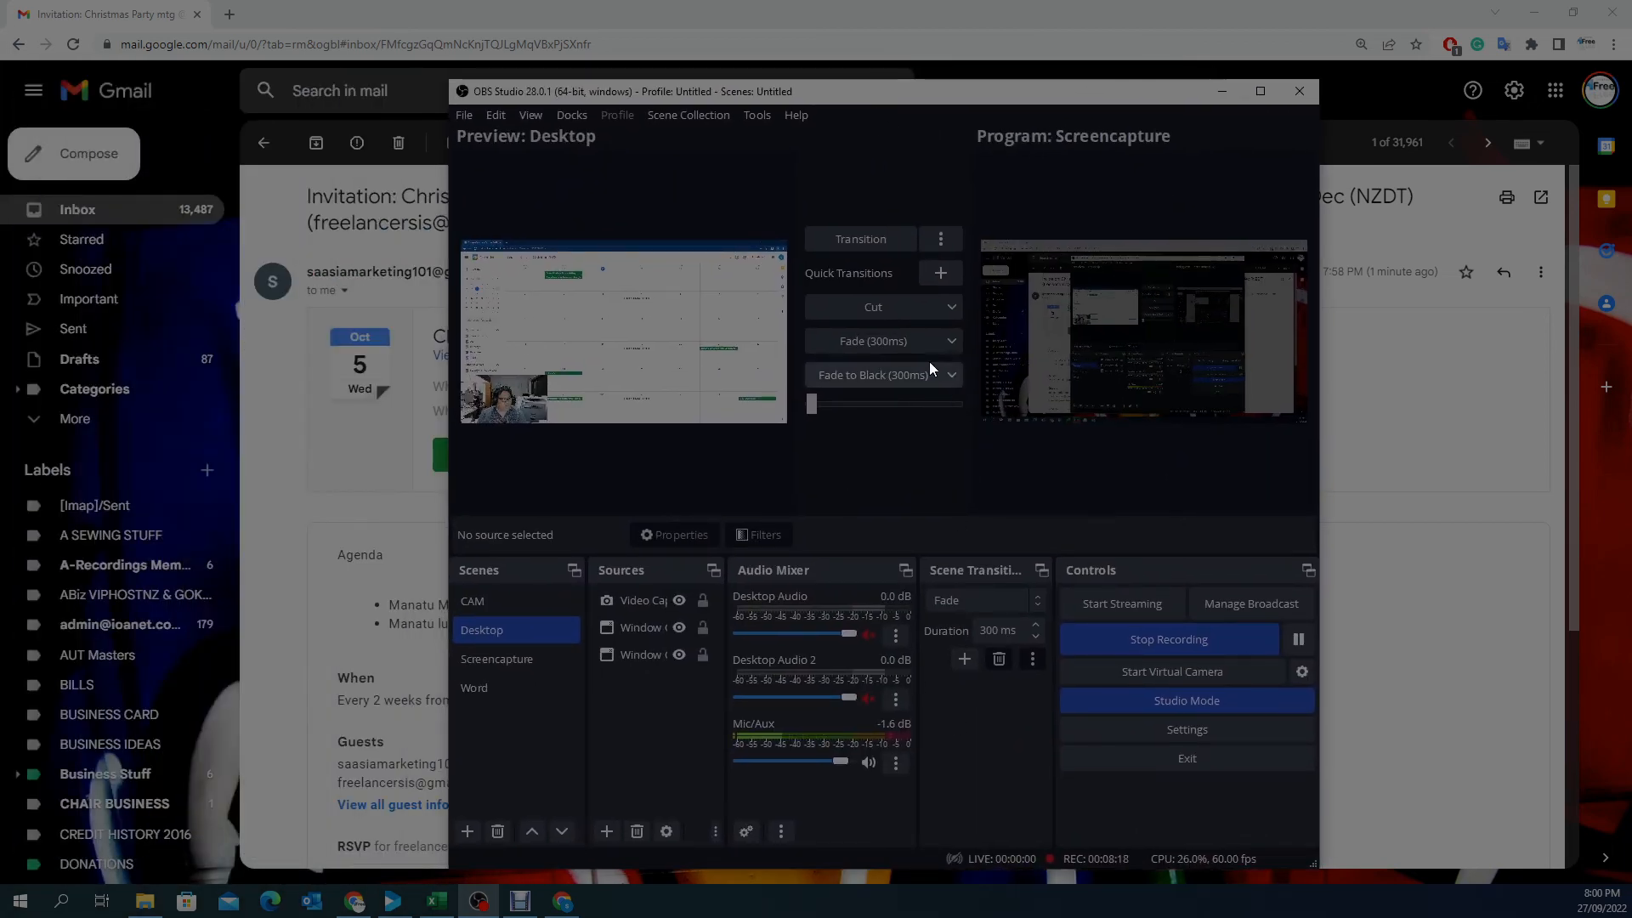
{"action": "left_click", "coordinate": [860, 238]}
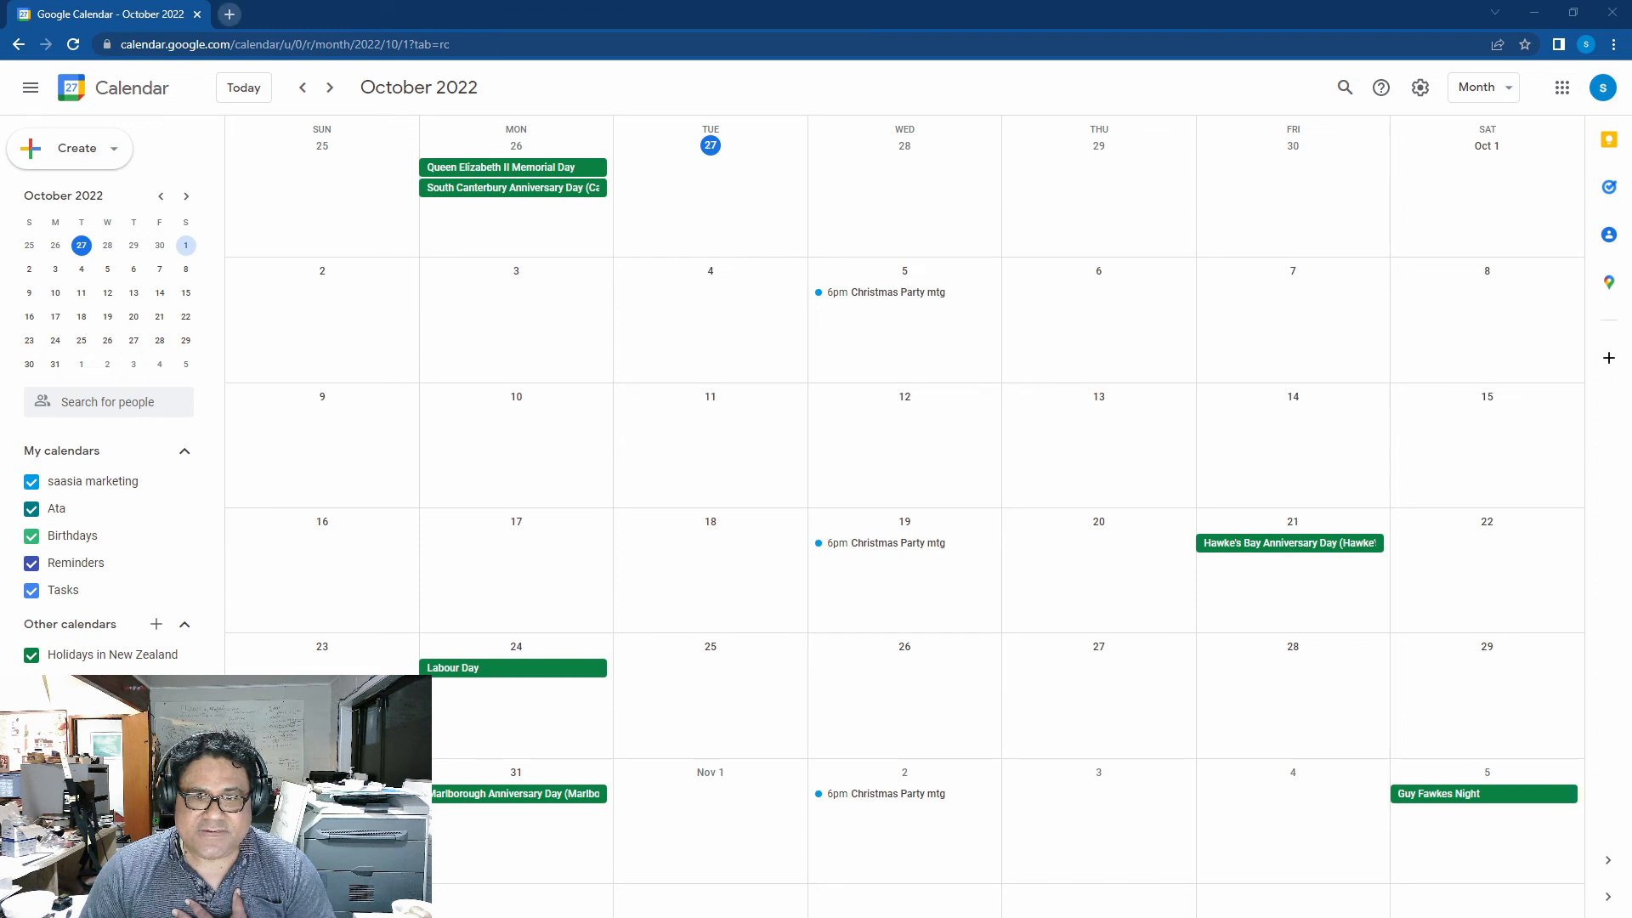
{"action": "scroll", "coordinate": [905, 510], "scroll_direction": "up", "scroll_amount": 1}
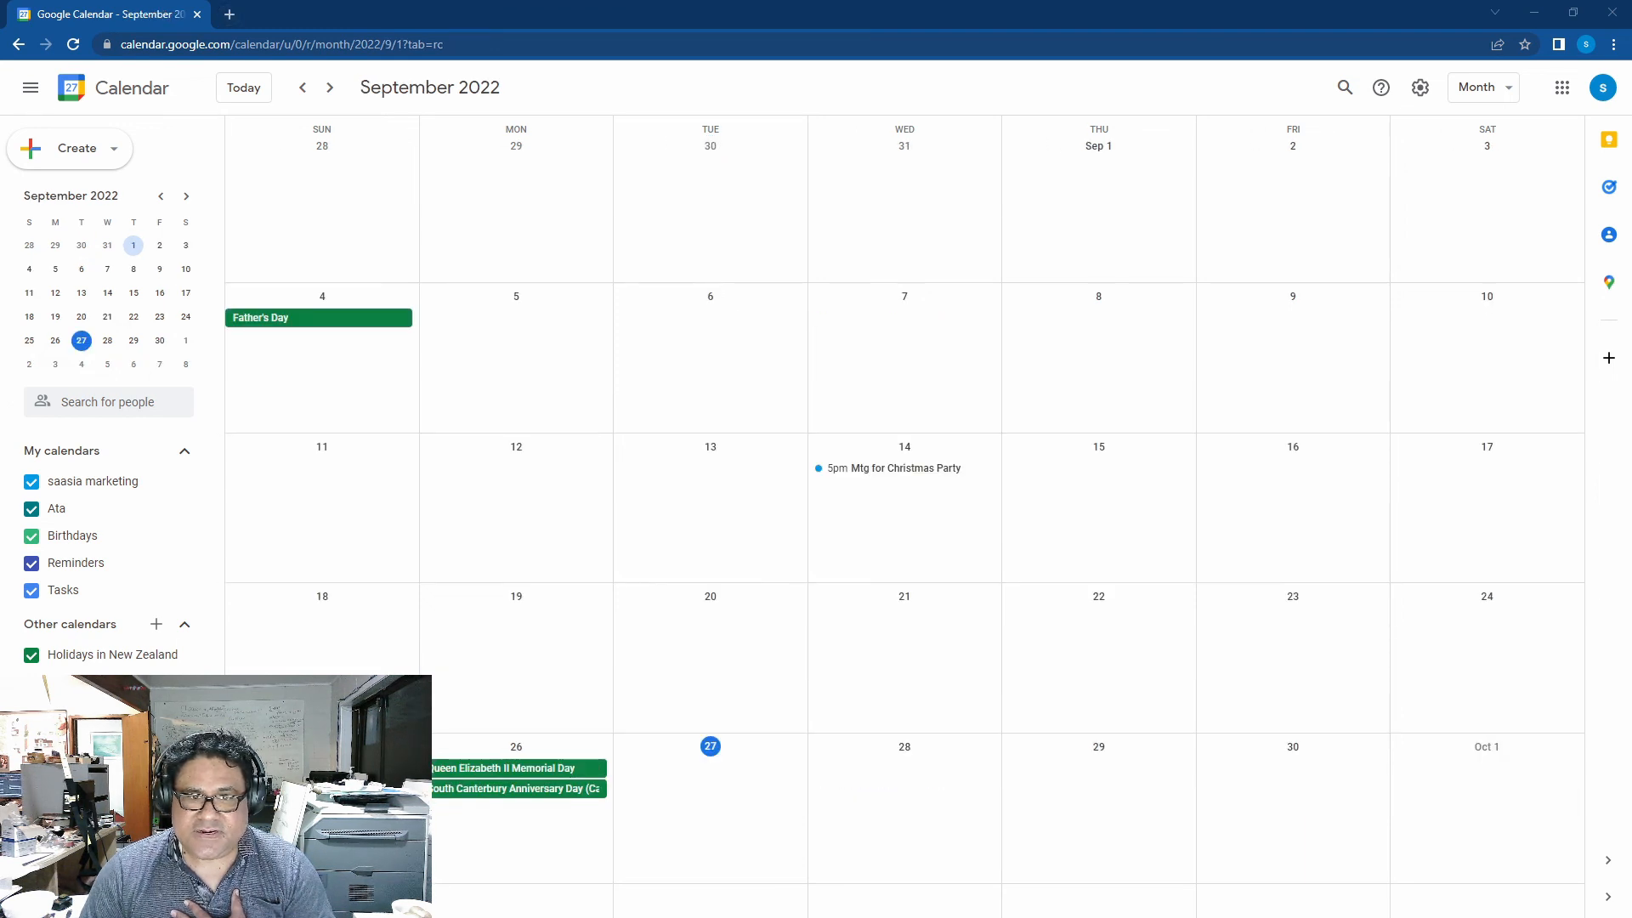
{"action": "scroll", "coordinate": [905, 510], "scroll_direction": "down", "scroll_amount": 1}
Open the organizer's Gmail inbox in a new tab and check the guest's response in the "Accepted: Christmas Party mtg" email.
{"action": "left_click", "coordinate": [229, 14]}
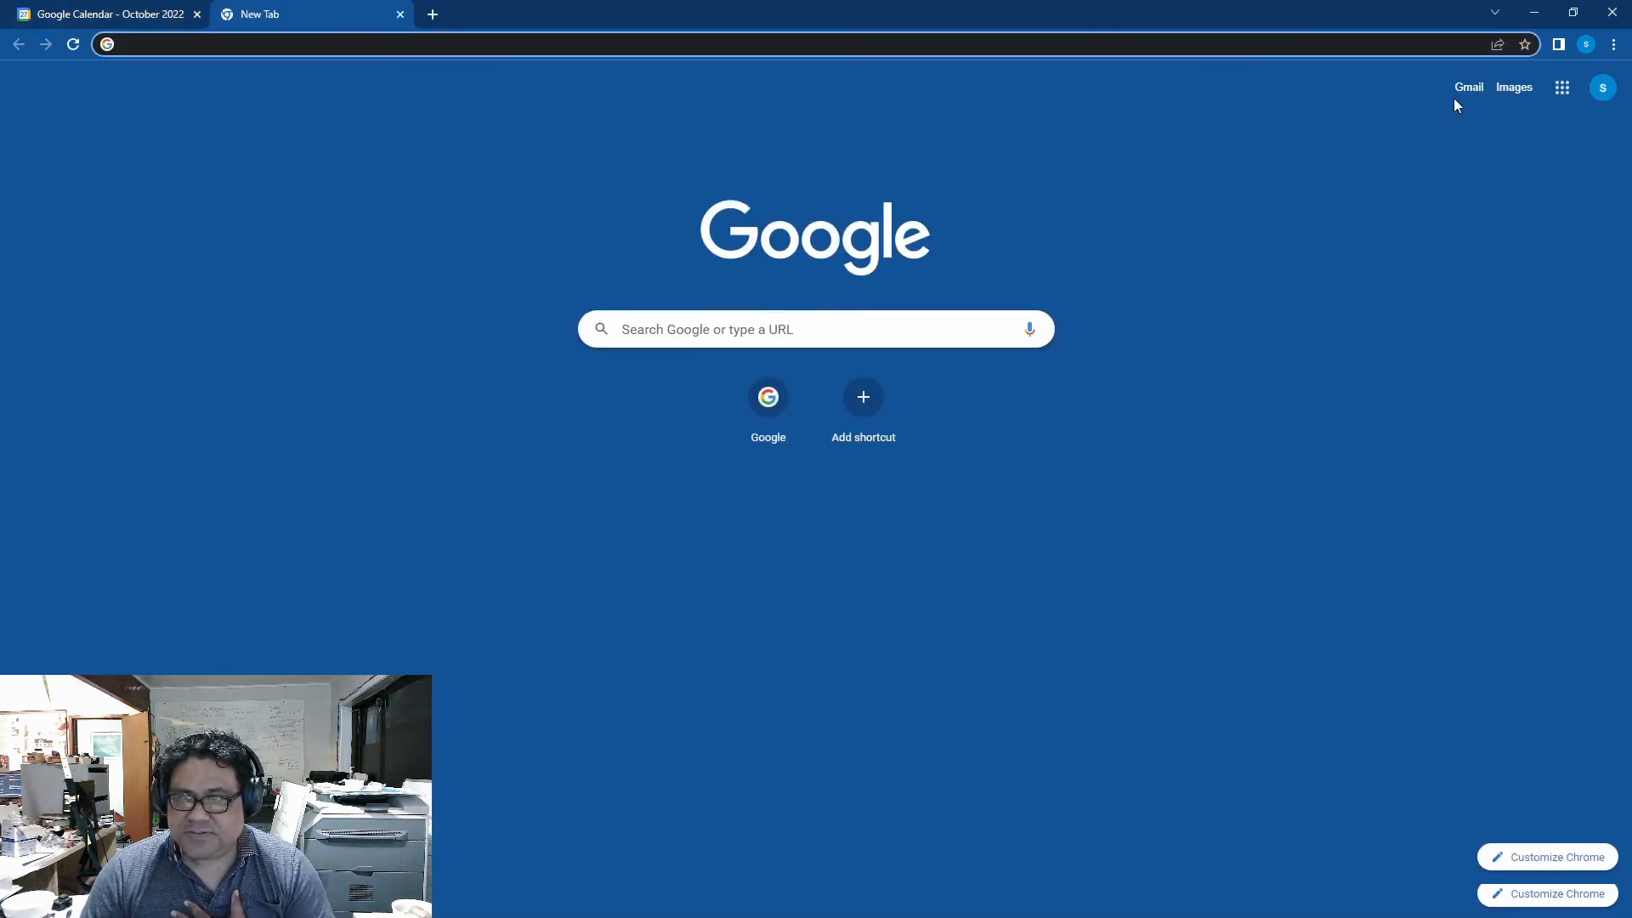
{"action": "left_click", "coordinate": [1482, 91]}
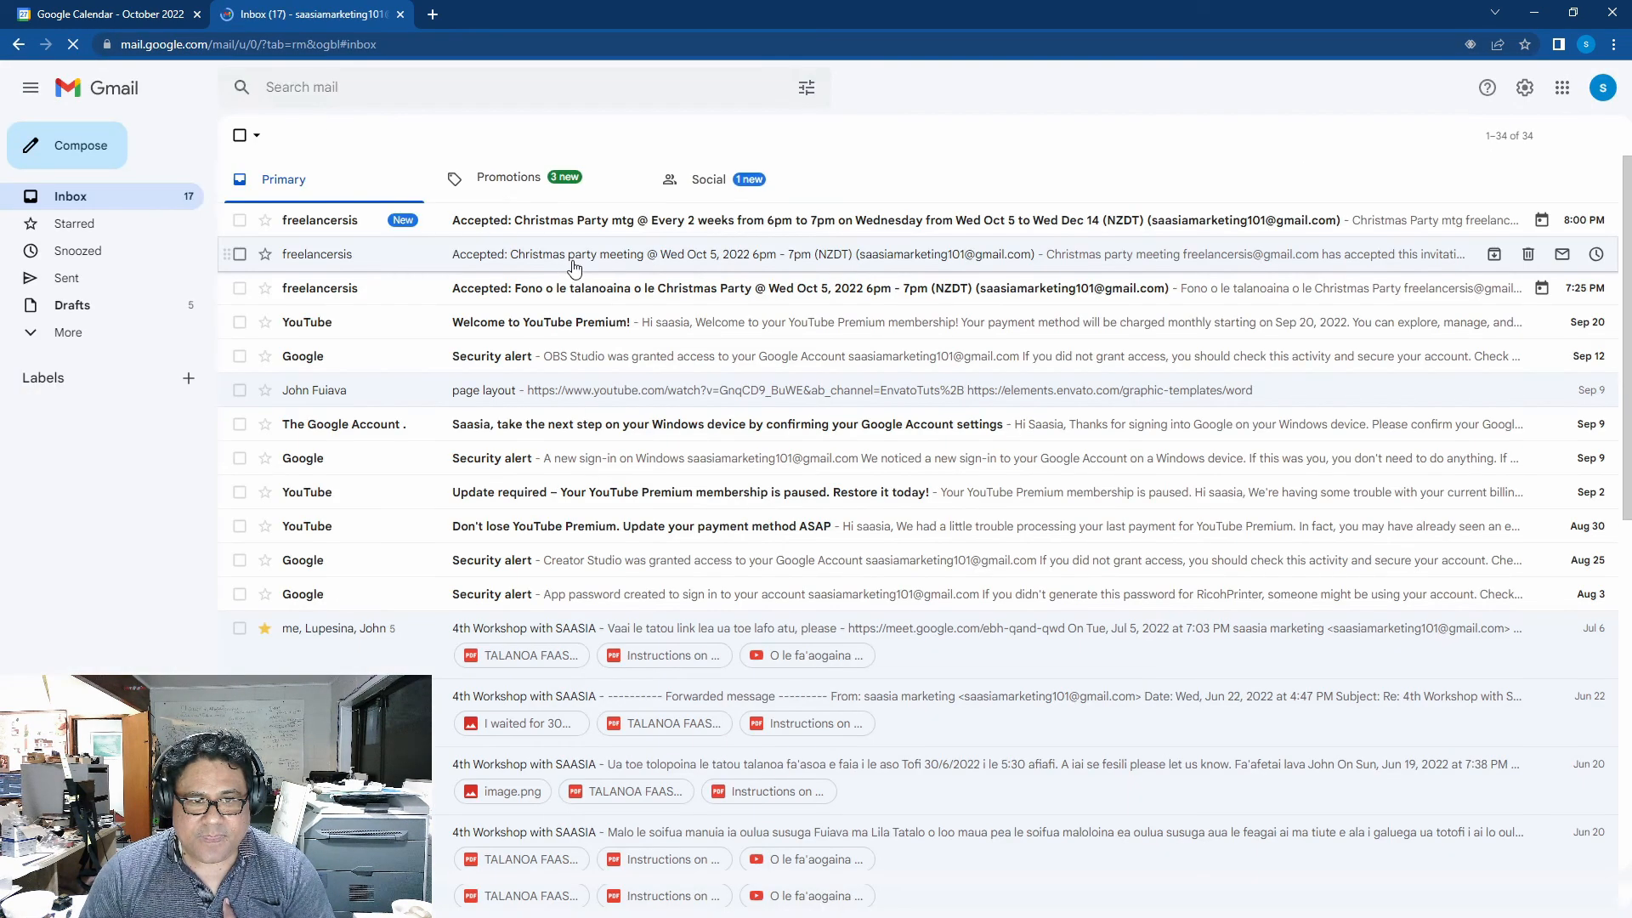
{"action": "left_click", "coordinate": [563, 223]}
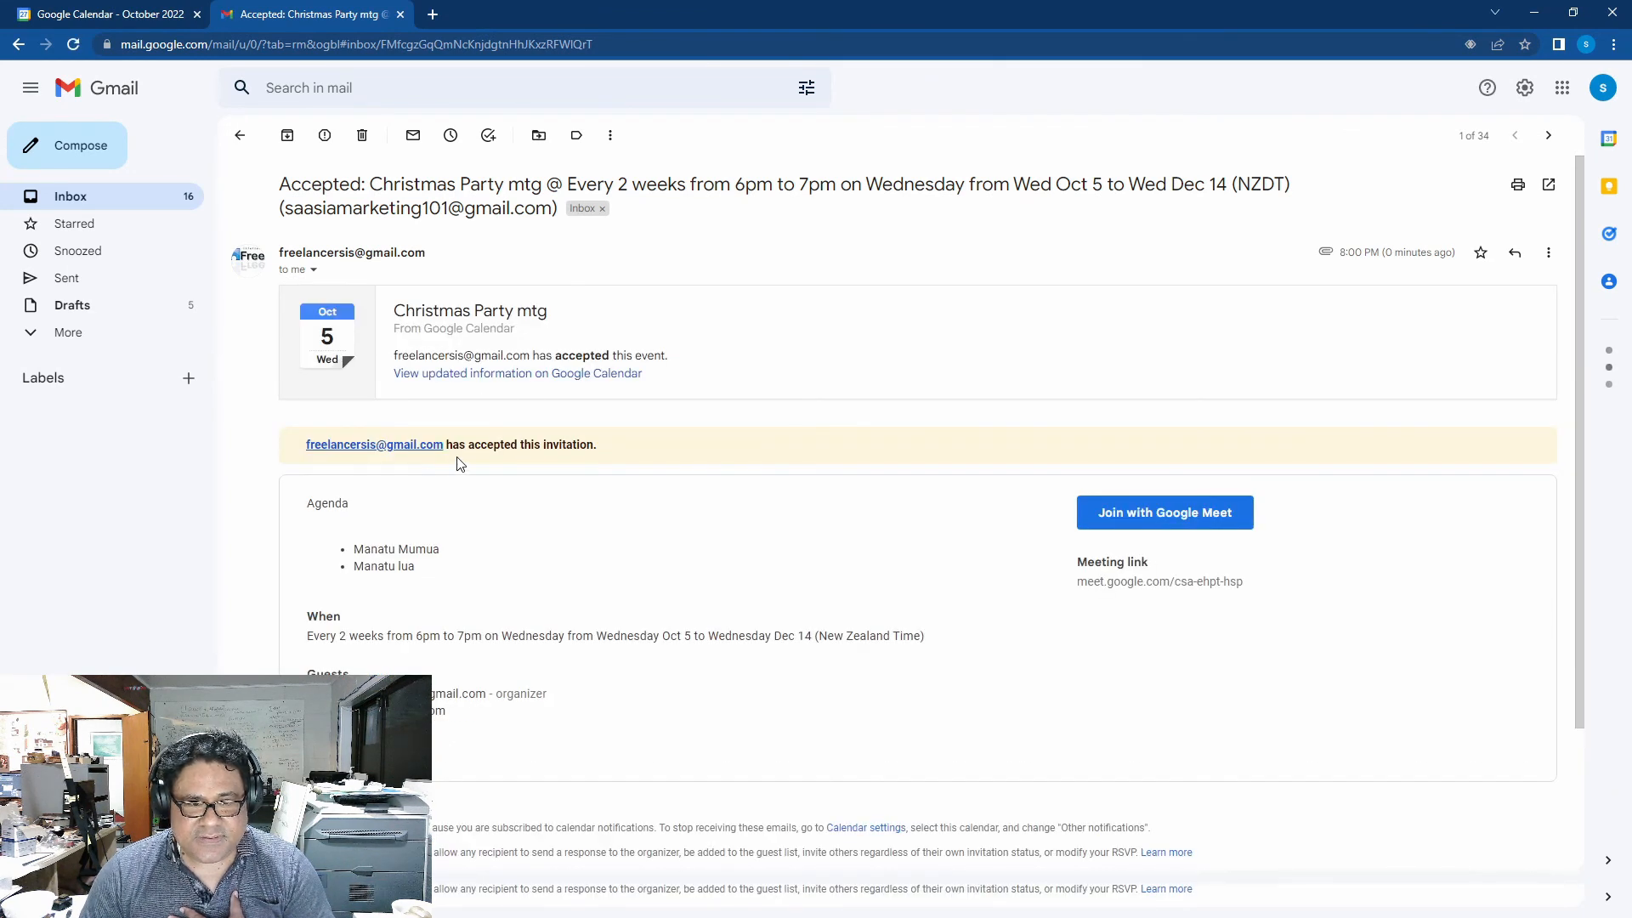
{"action": "left_click_drag", "start_coordinate": [448, 445], "coordinate": [599, 445]}
{"action": "left_click", "coordinate": [638, 496]}
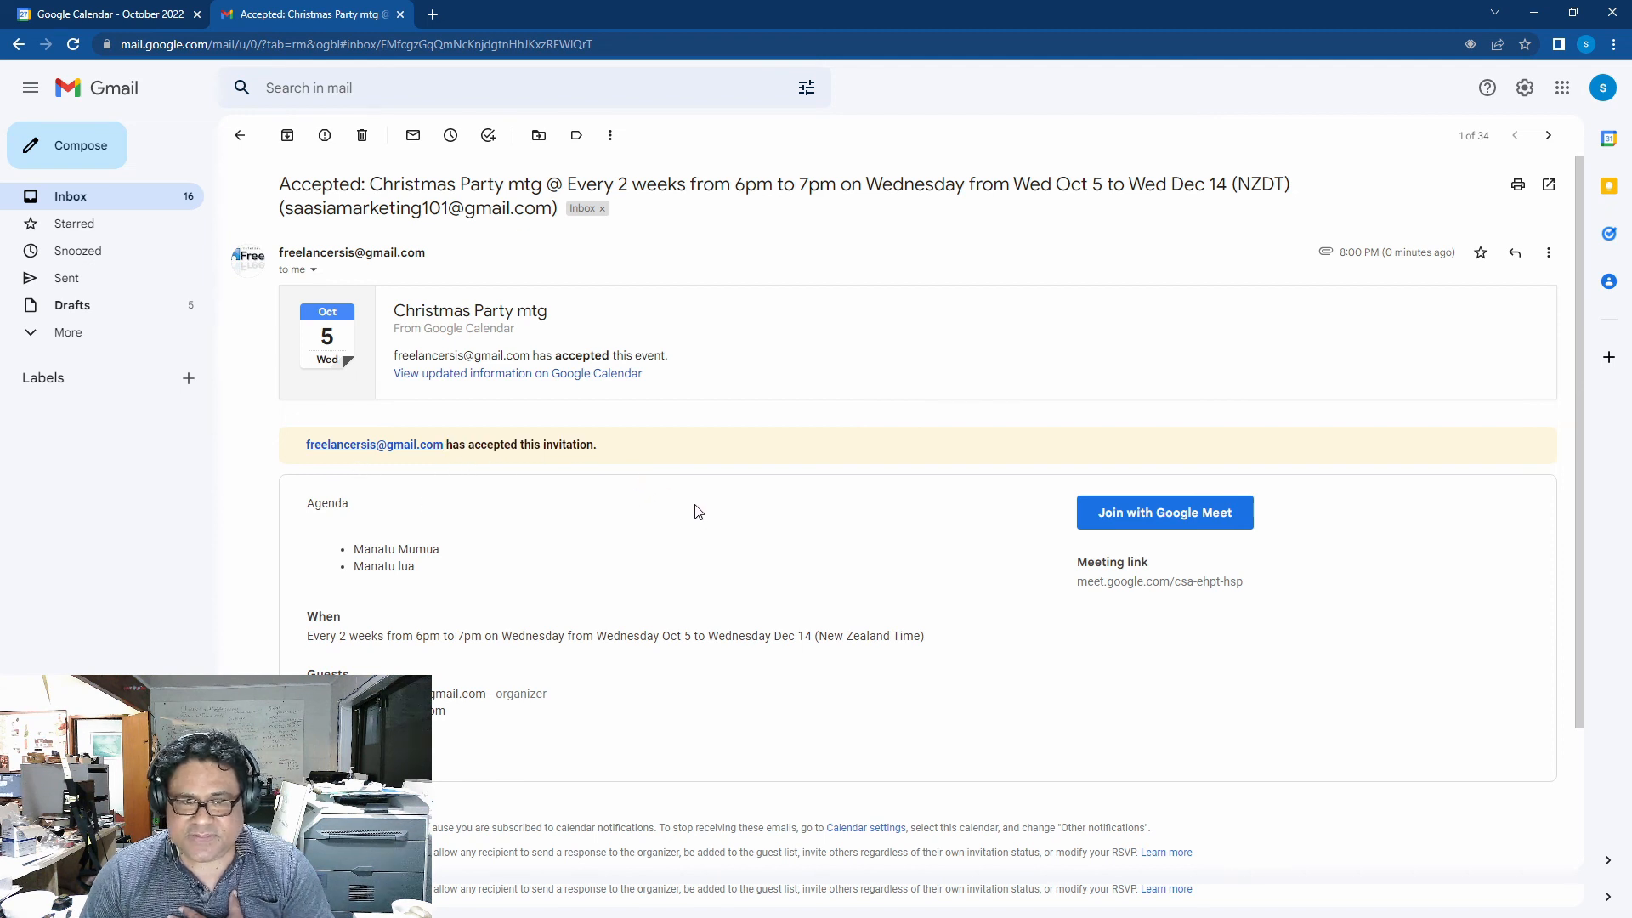
{"action": "scroll", "coordinate": [706, 510], "scroll_direction": "down", "scroll_amount": 1}
{"action": "scroll", "coordinate": [723, 515], "scroll_direction": "up", "scroll_amount": 1}
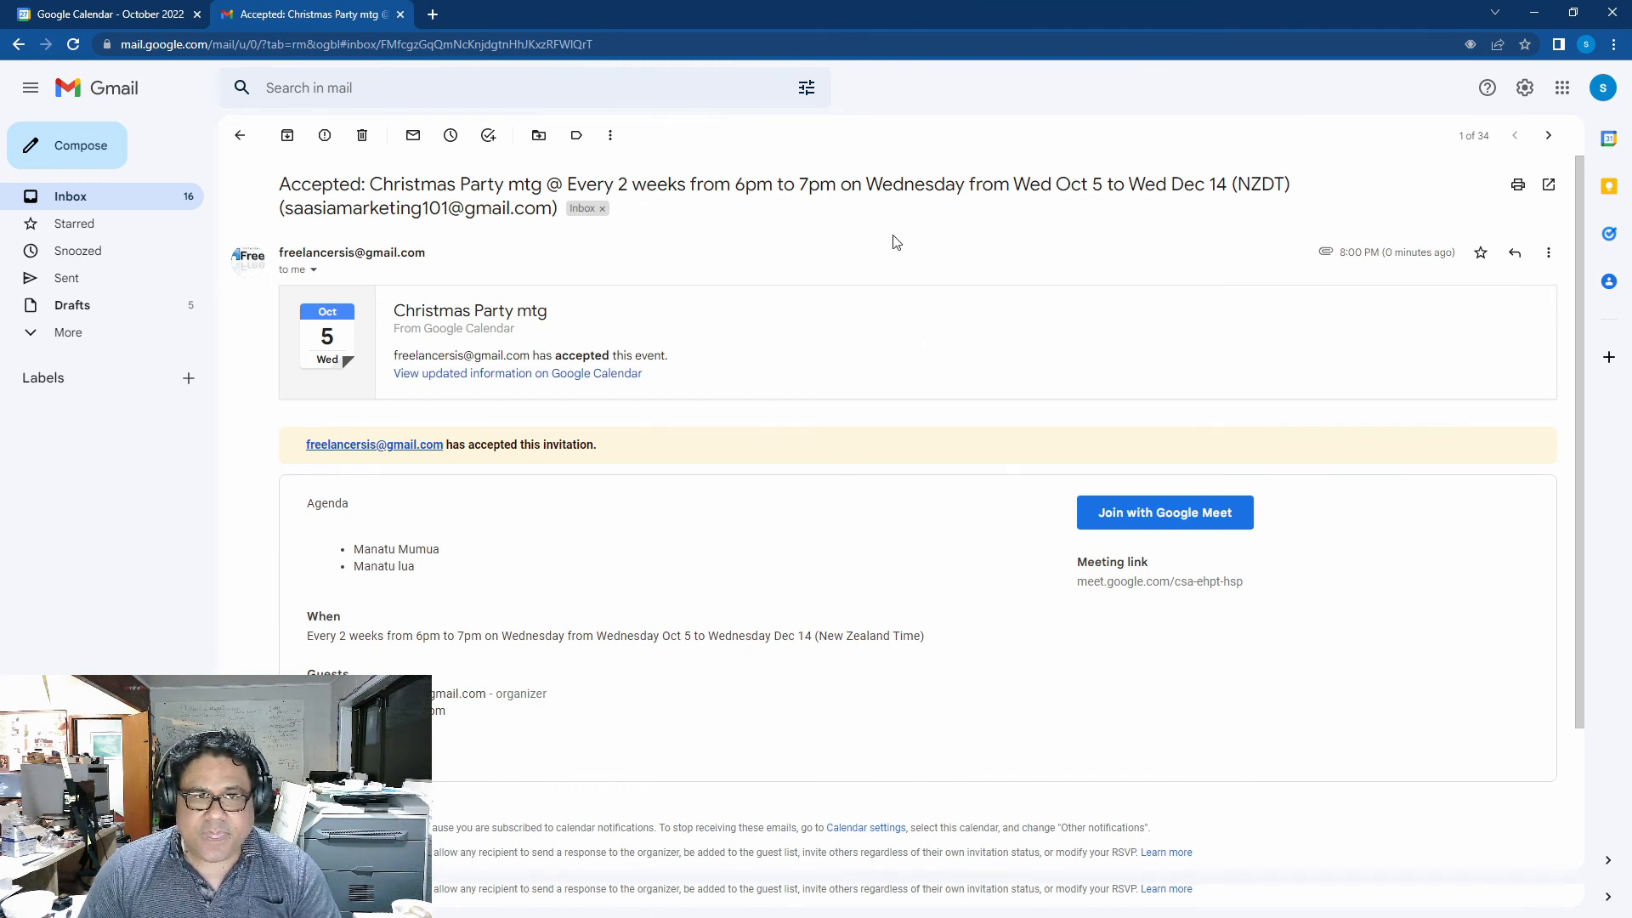
Open another new tab and locate Calendar in the list of Google apps.
{"action": "left_click", "coordinate": [433, 15]}
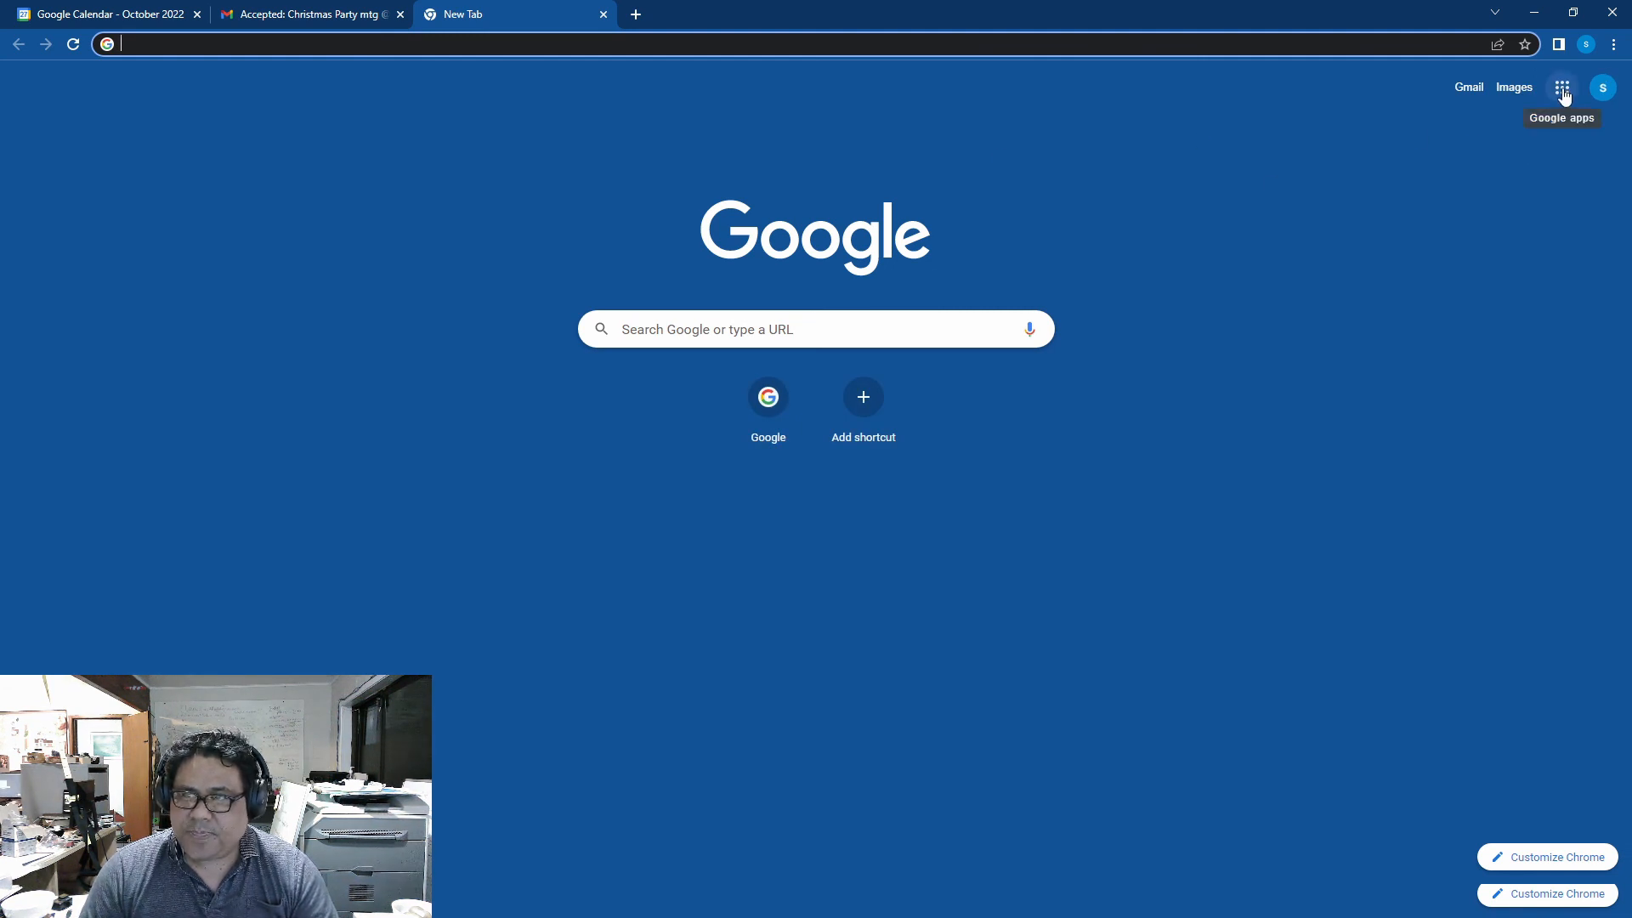
{"action": "left_click", "coordinate": [1564, 95]}
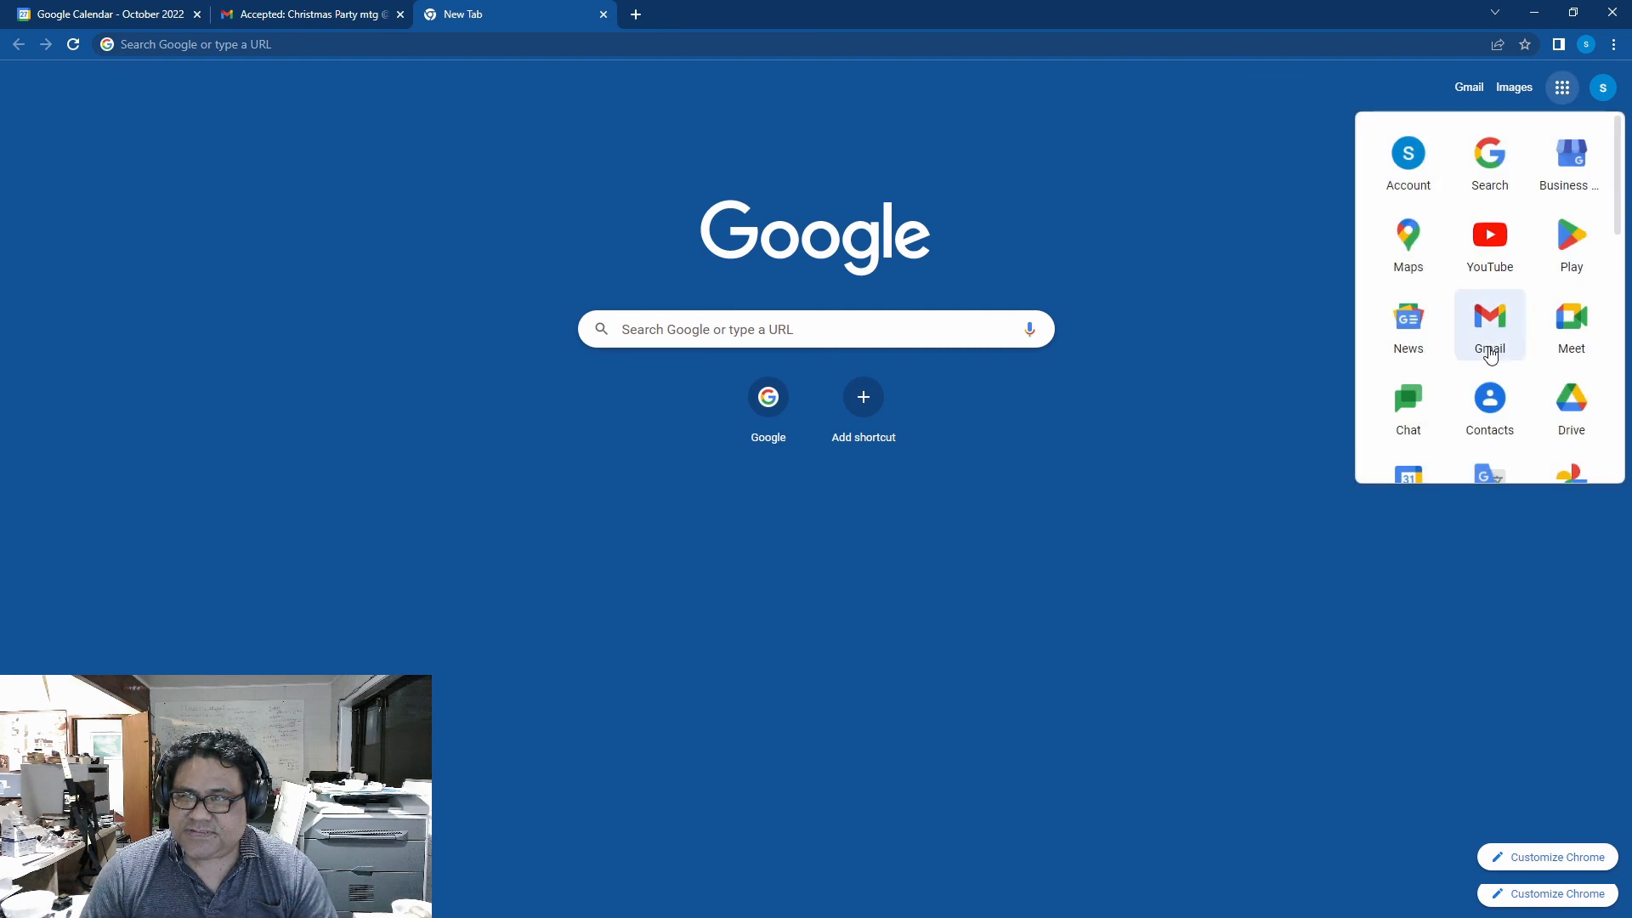
{"action": "scroll", "coordinate": [1490, 340], "scroll_direction": "down", "scroll_amount": 1}
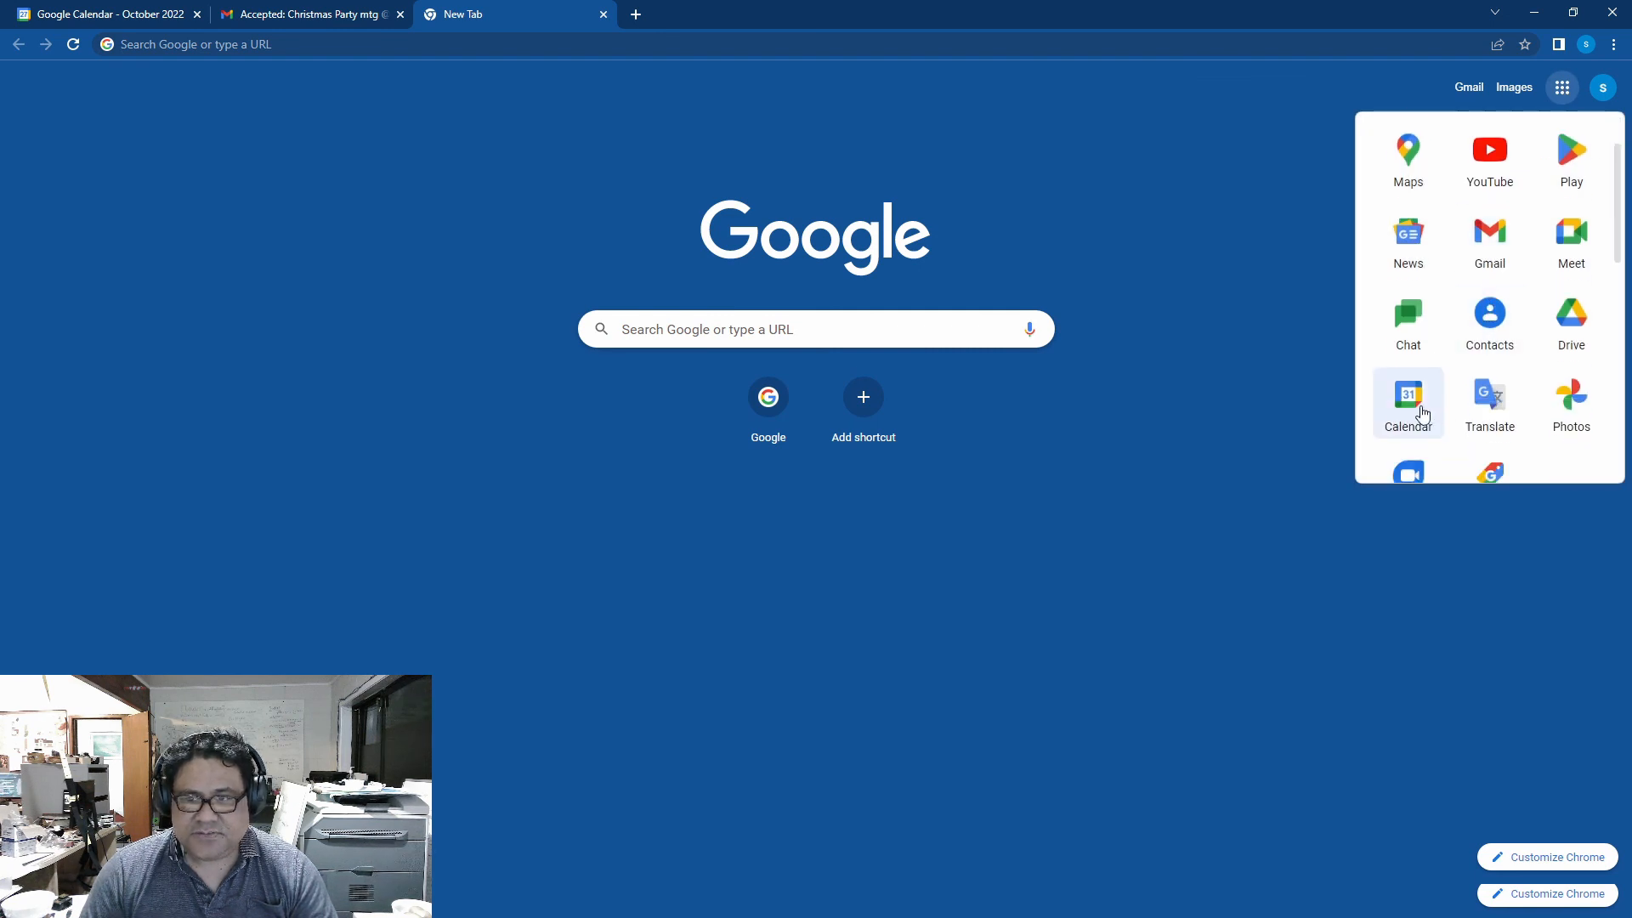